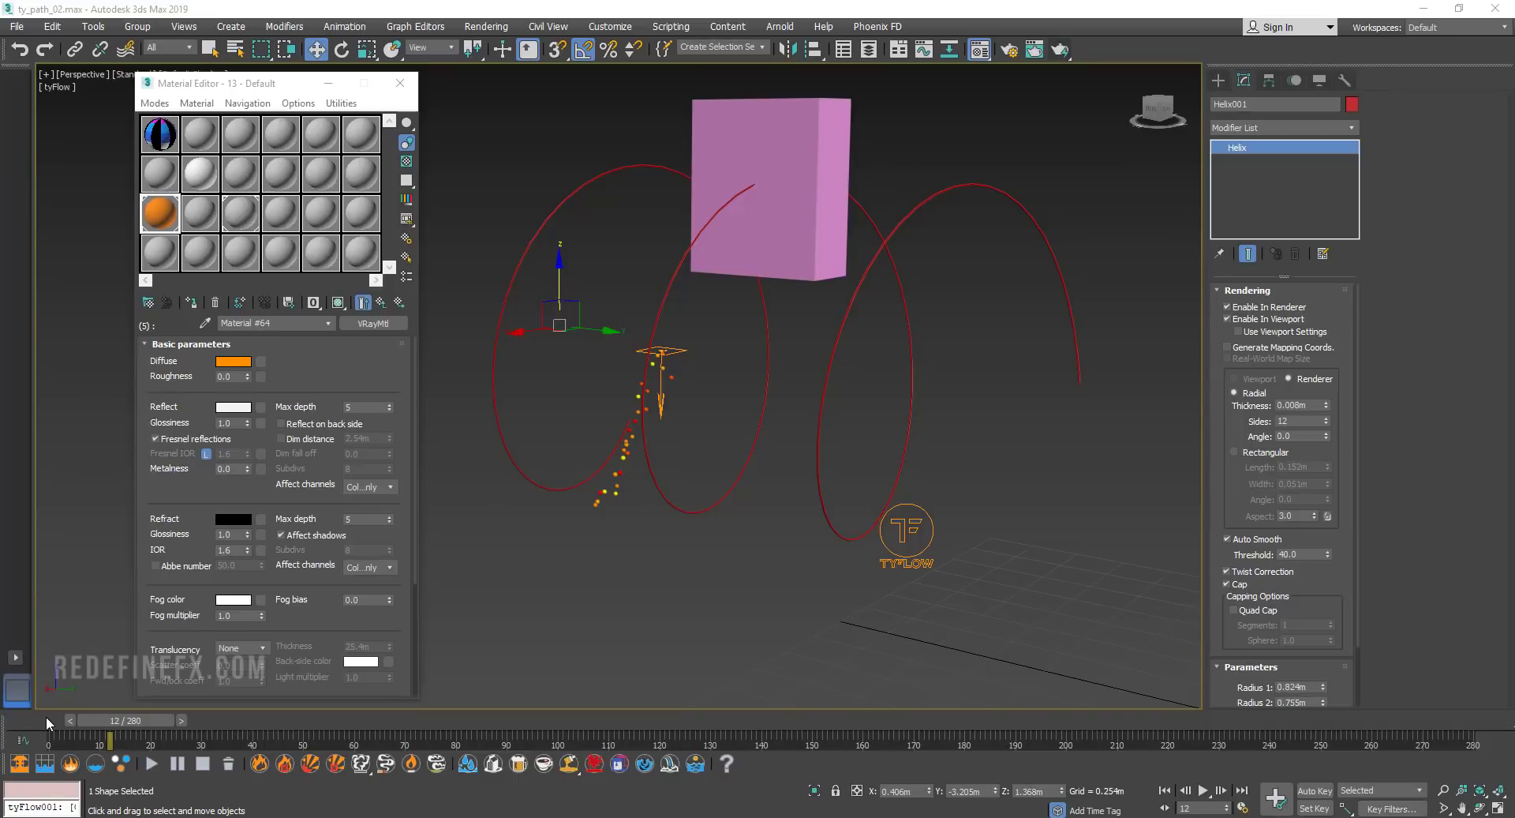
Scrub through the finished helix particle simulation and examine its event graph in the tyFlow editor.
left_click_drag(45, 717, 1006, 722)
key("w")
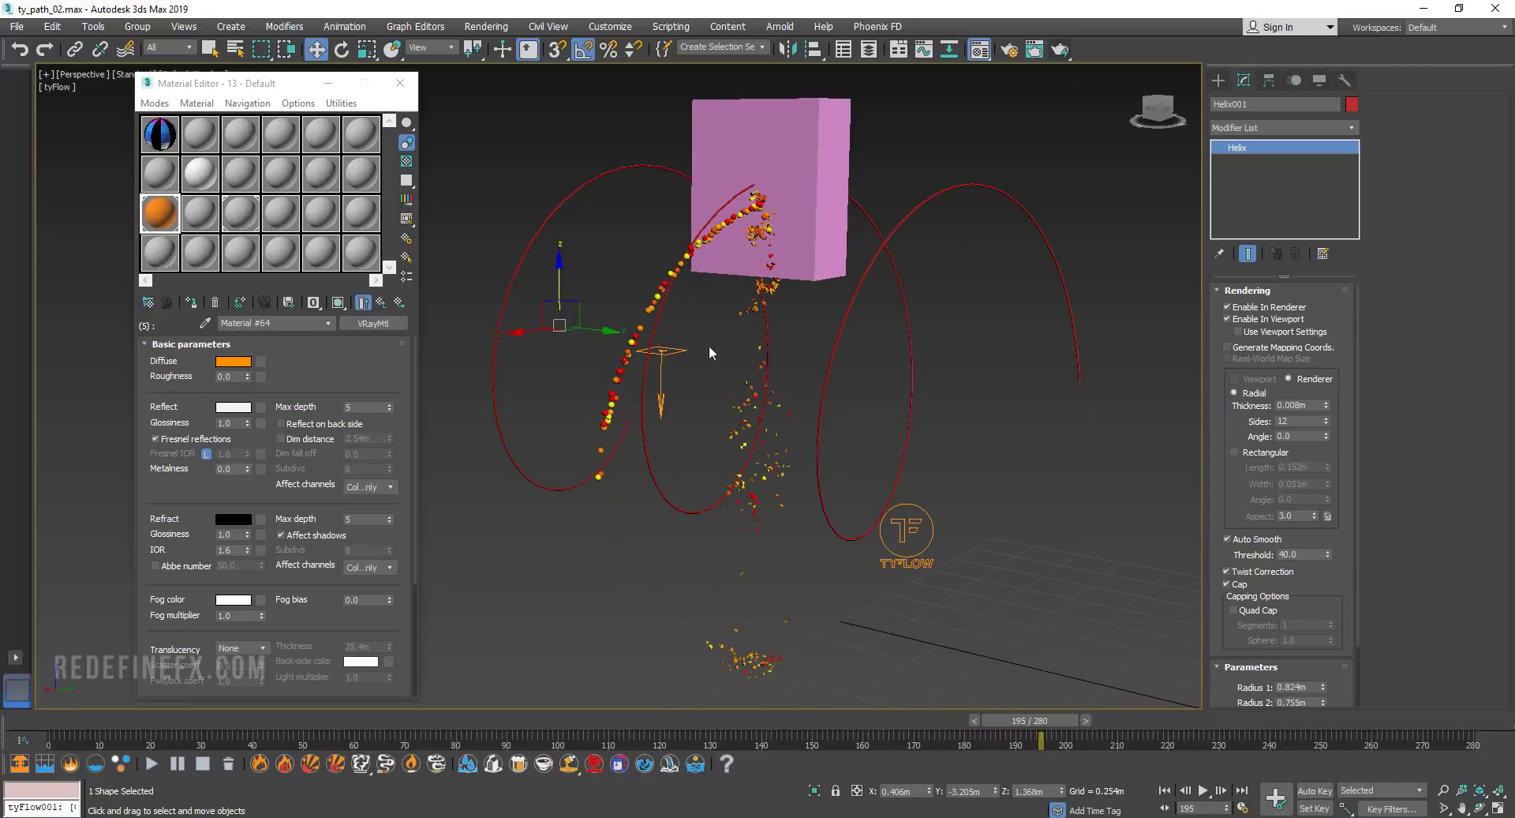
middle_click_drag(794, 157, 721, 238, "alt")
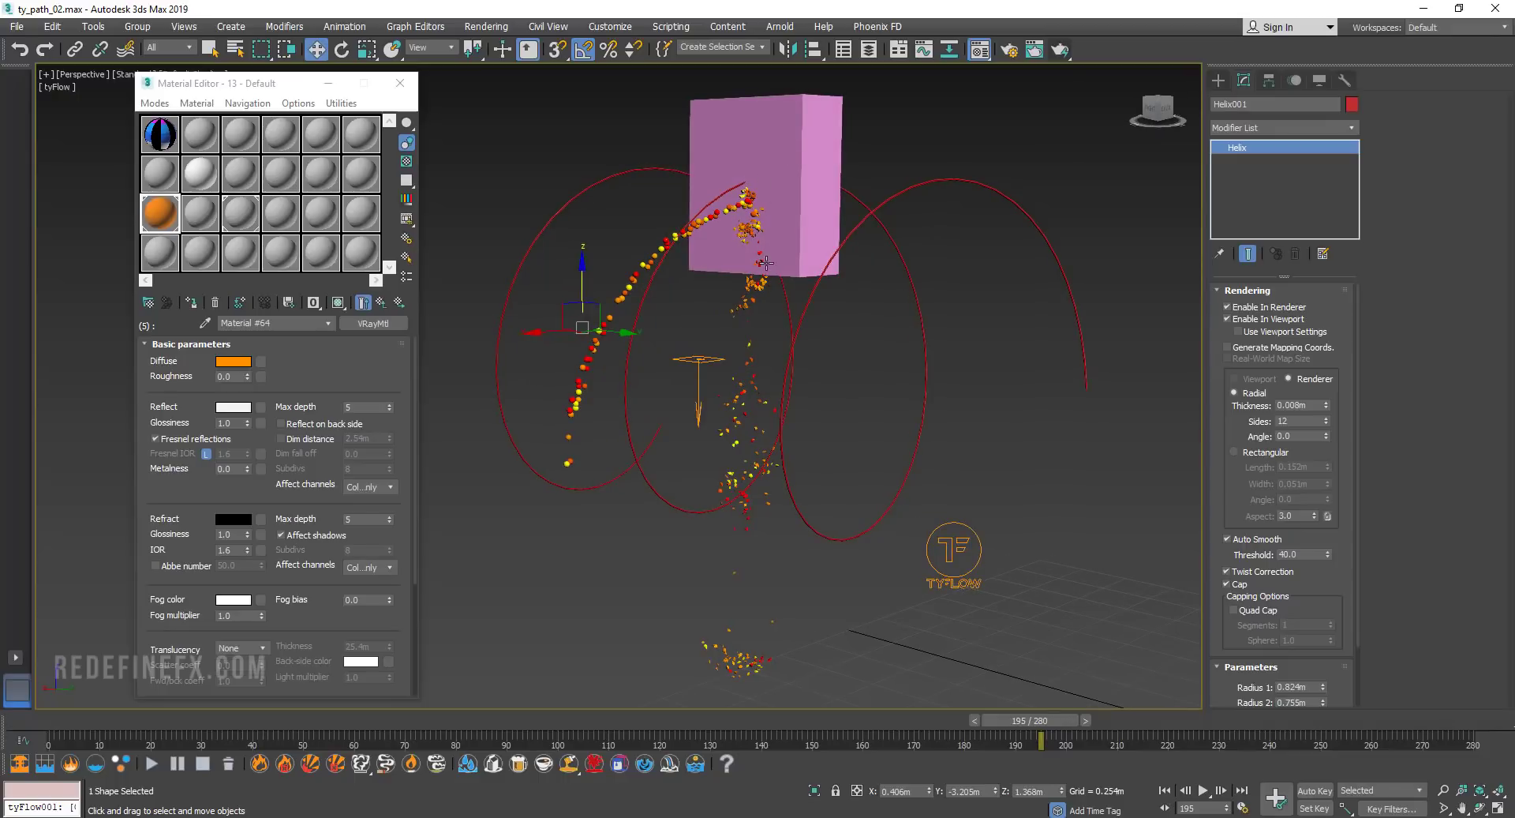
left_click_drag(996, 720, 833, 720)
key("w")
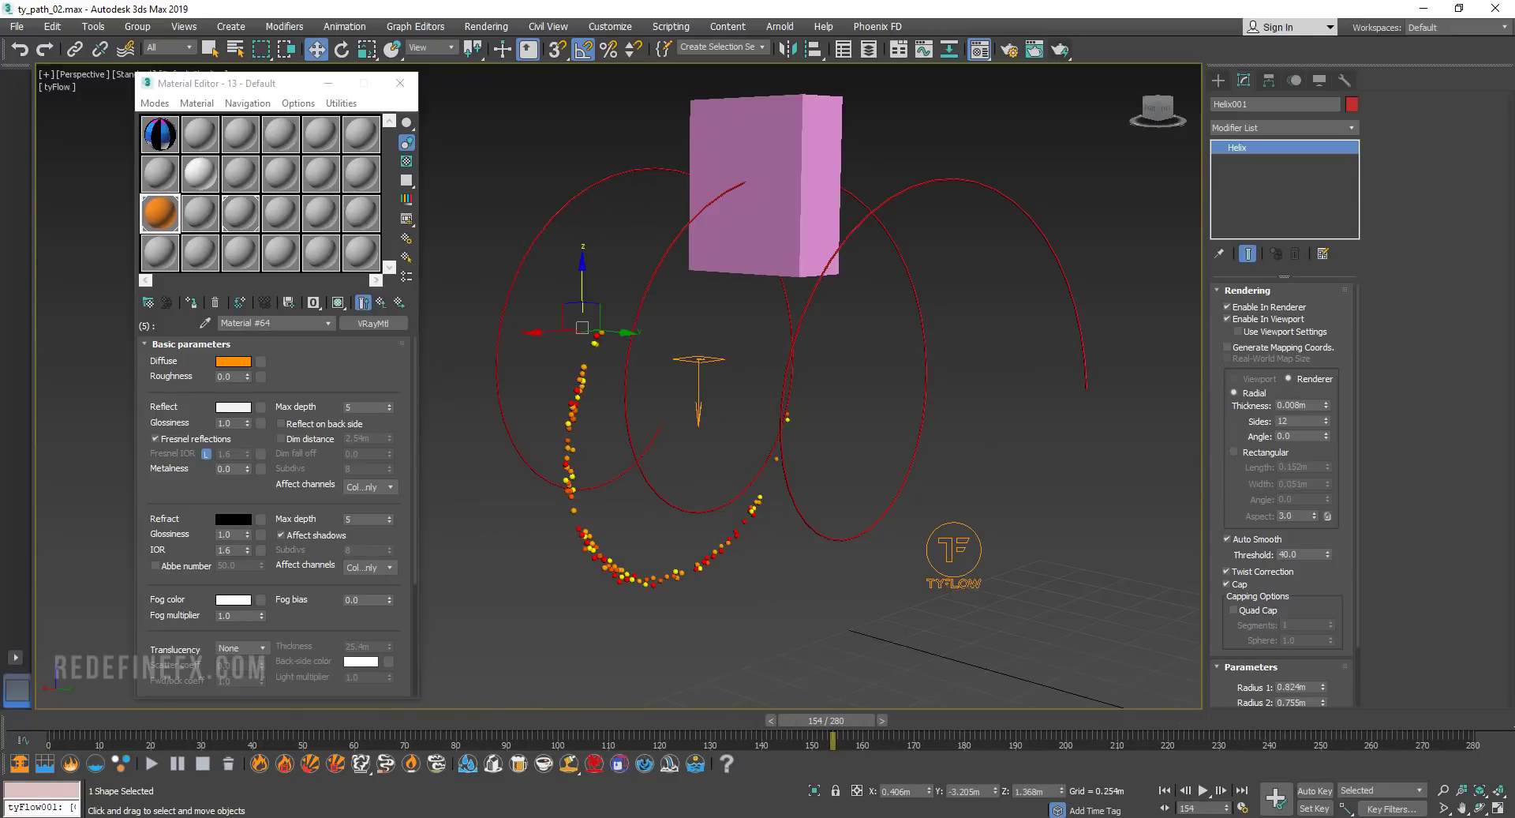
left_click_drag(1514, 79, 328, 77)
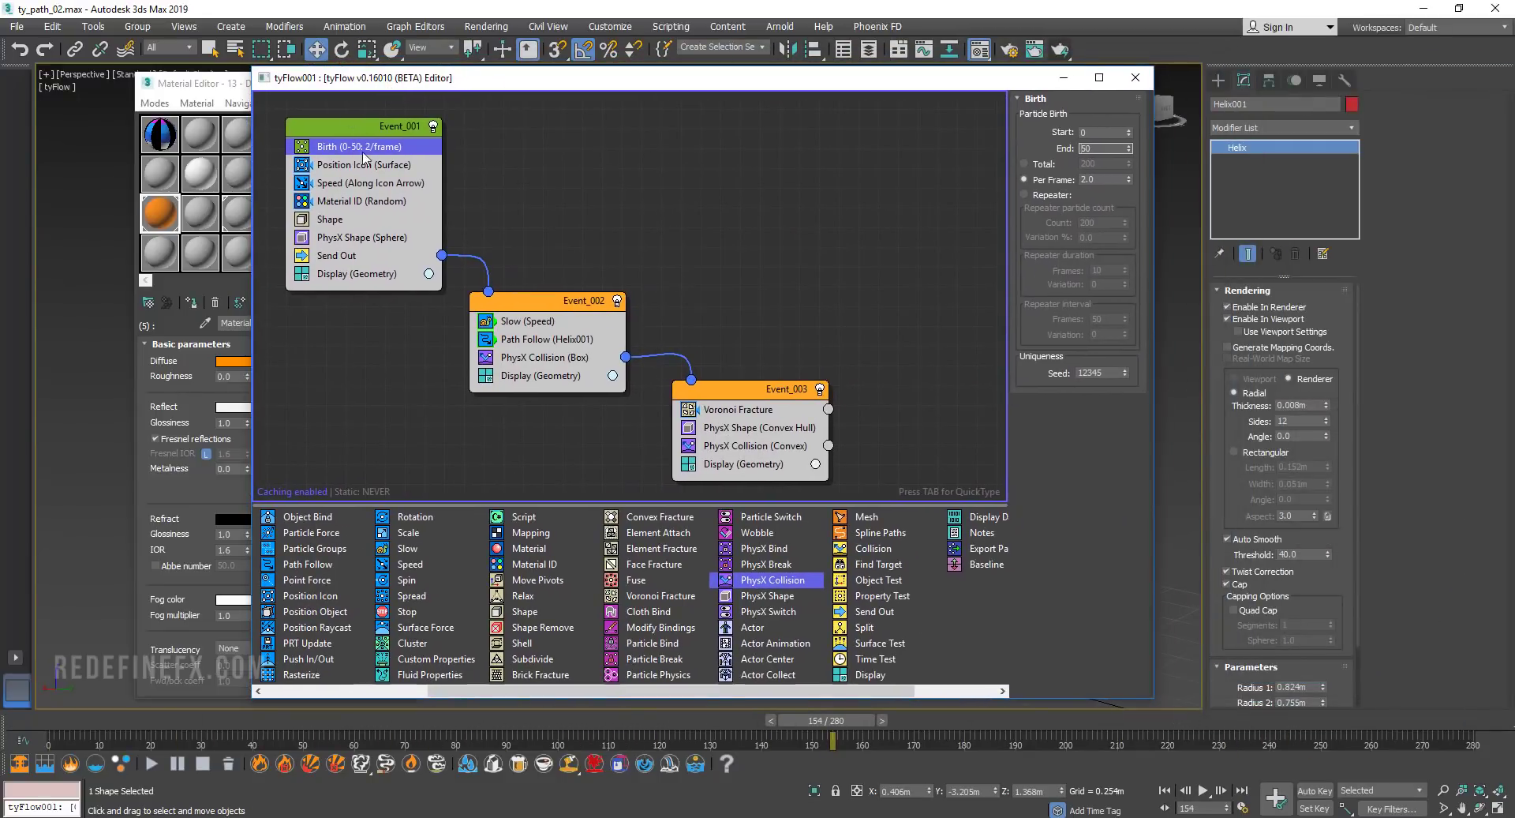
middle_click_drag(596, 245, 613, 238)
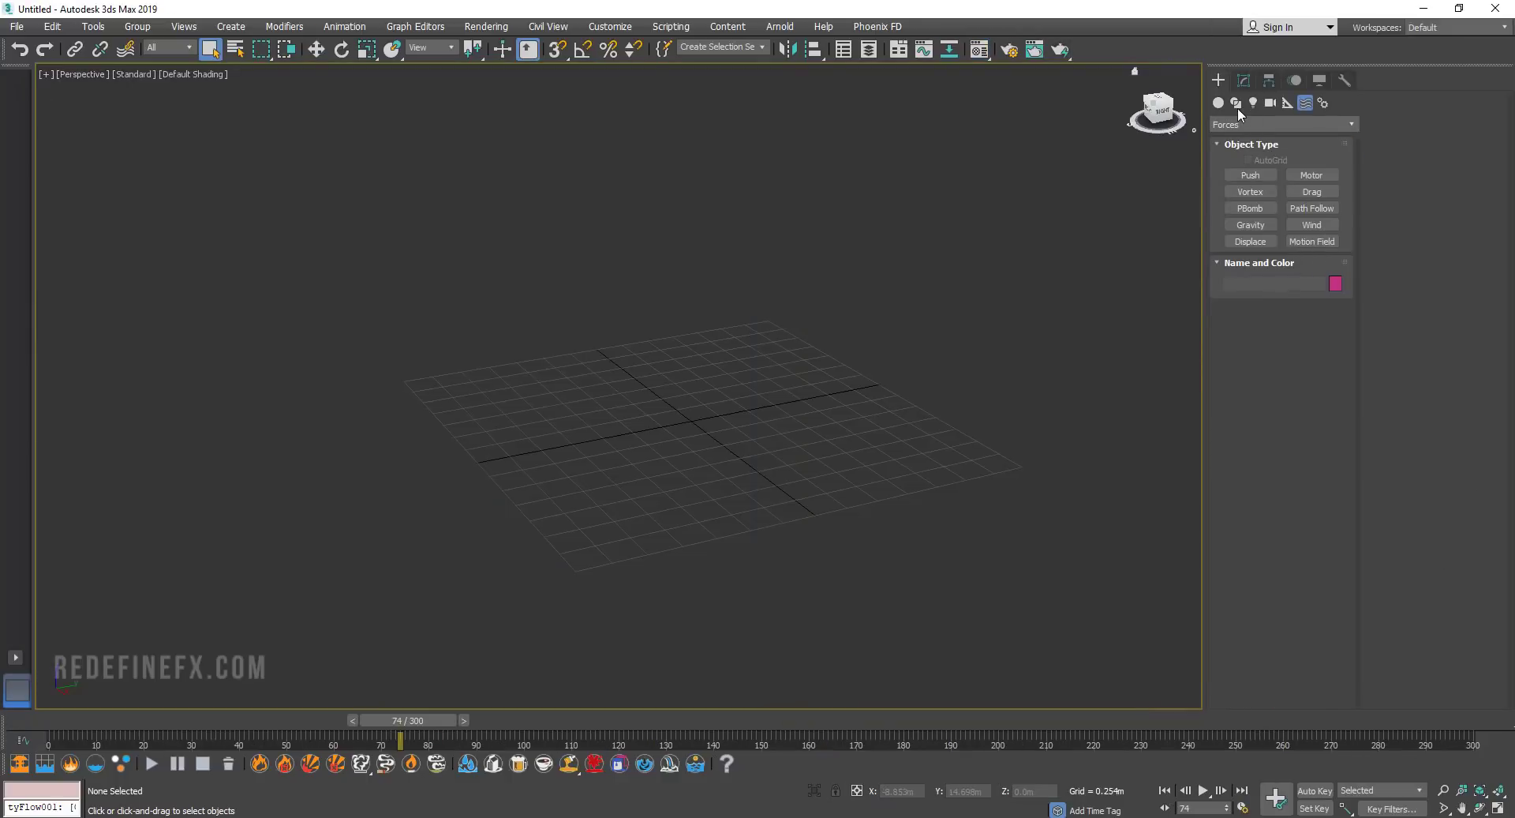
Create a tyFlow object near the far edge of the grid in the empty scene.
left_click(1219, 103)
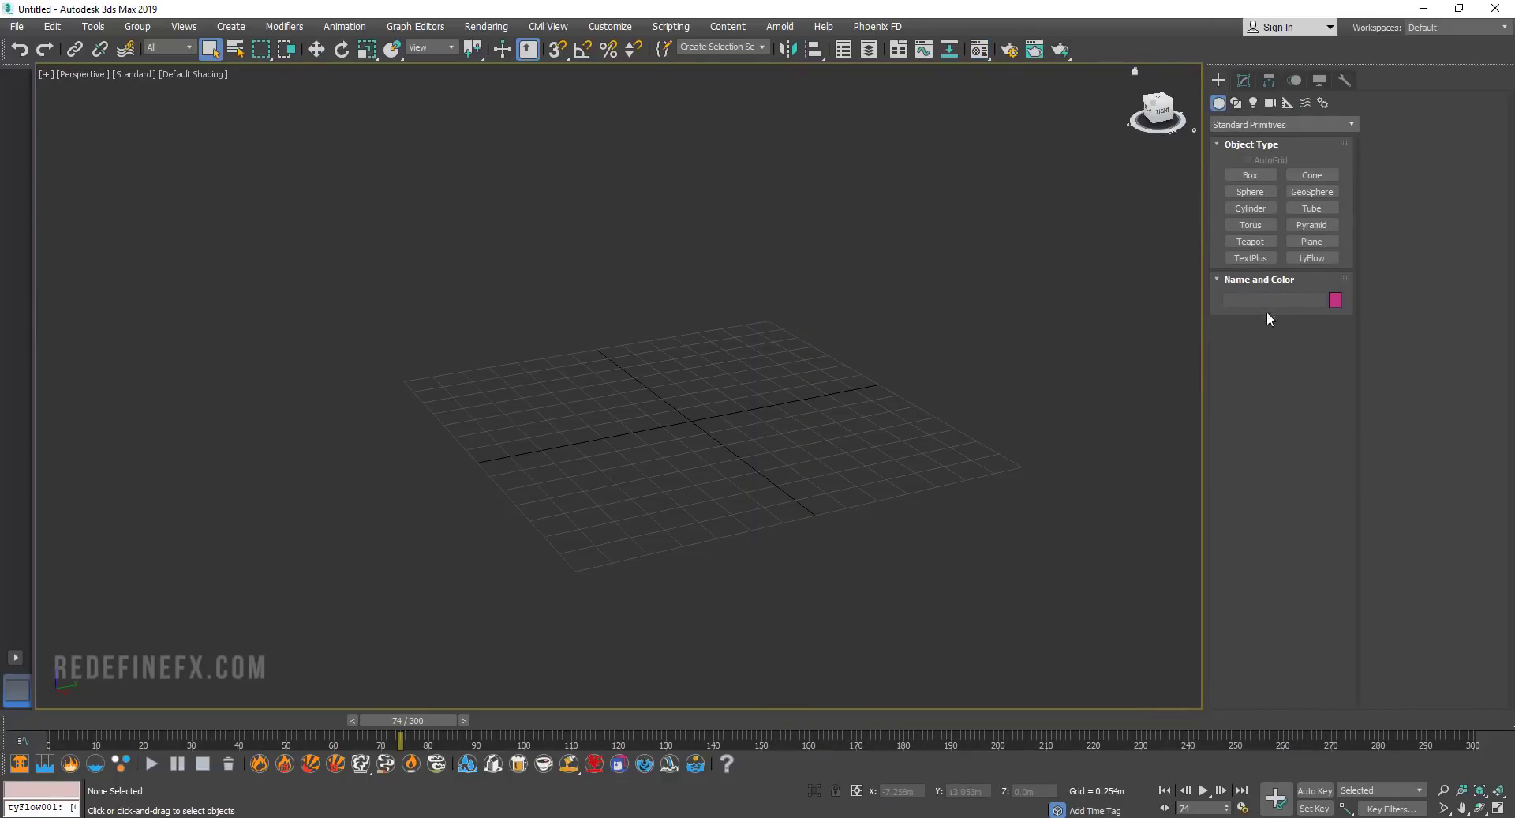
left_click(1312, 258)
left_click_drag(890, 376, 919, 395)
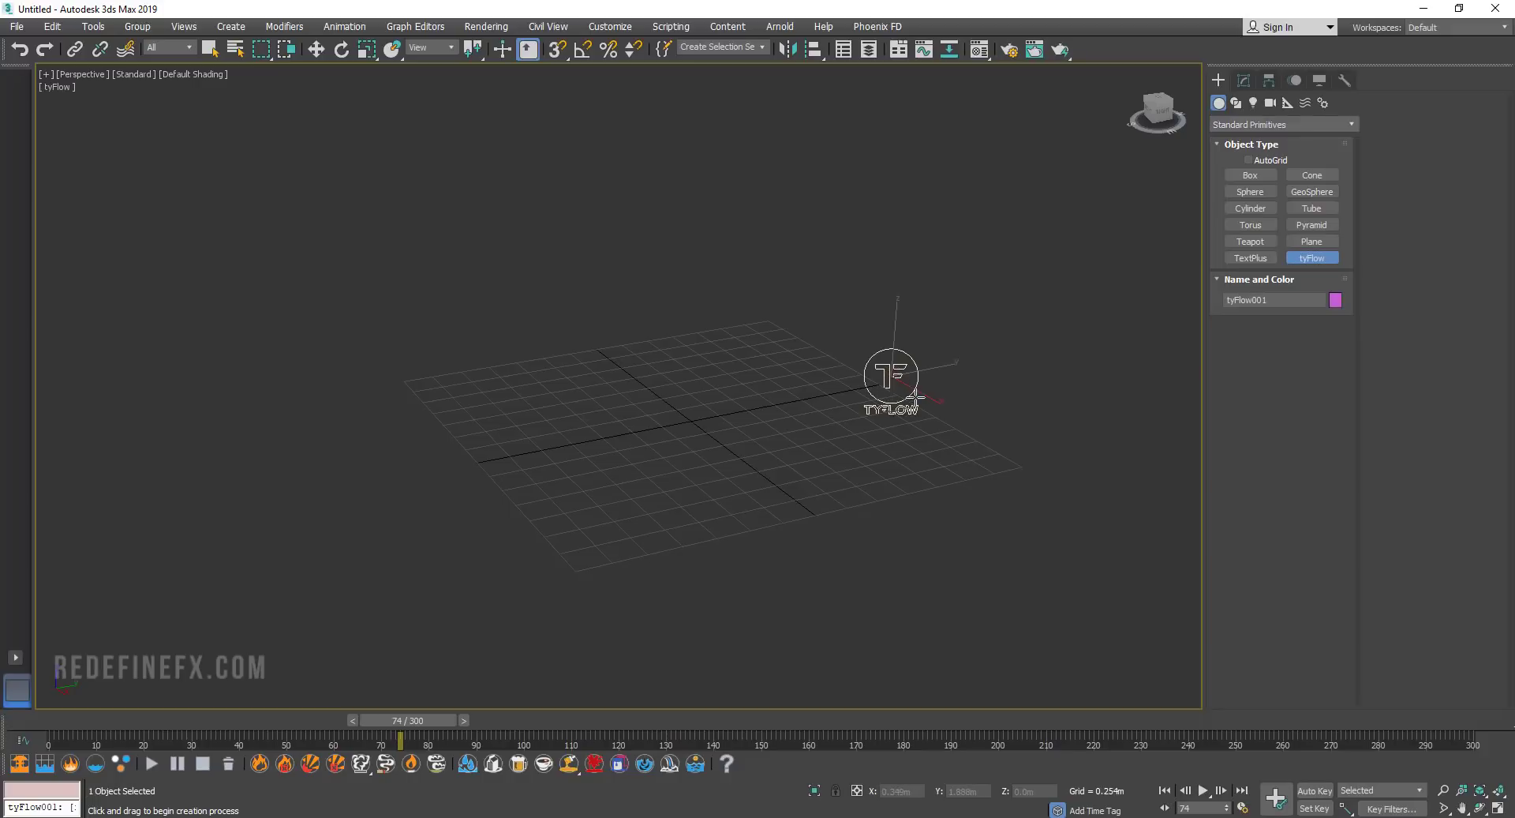
right_click(1049, 358)
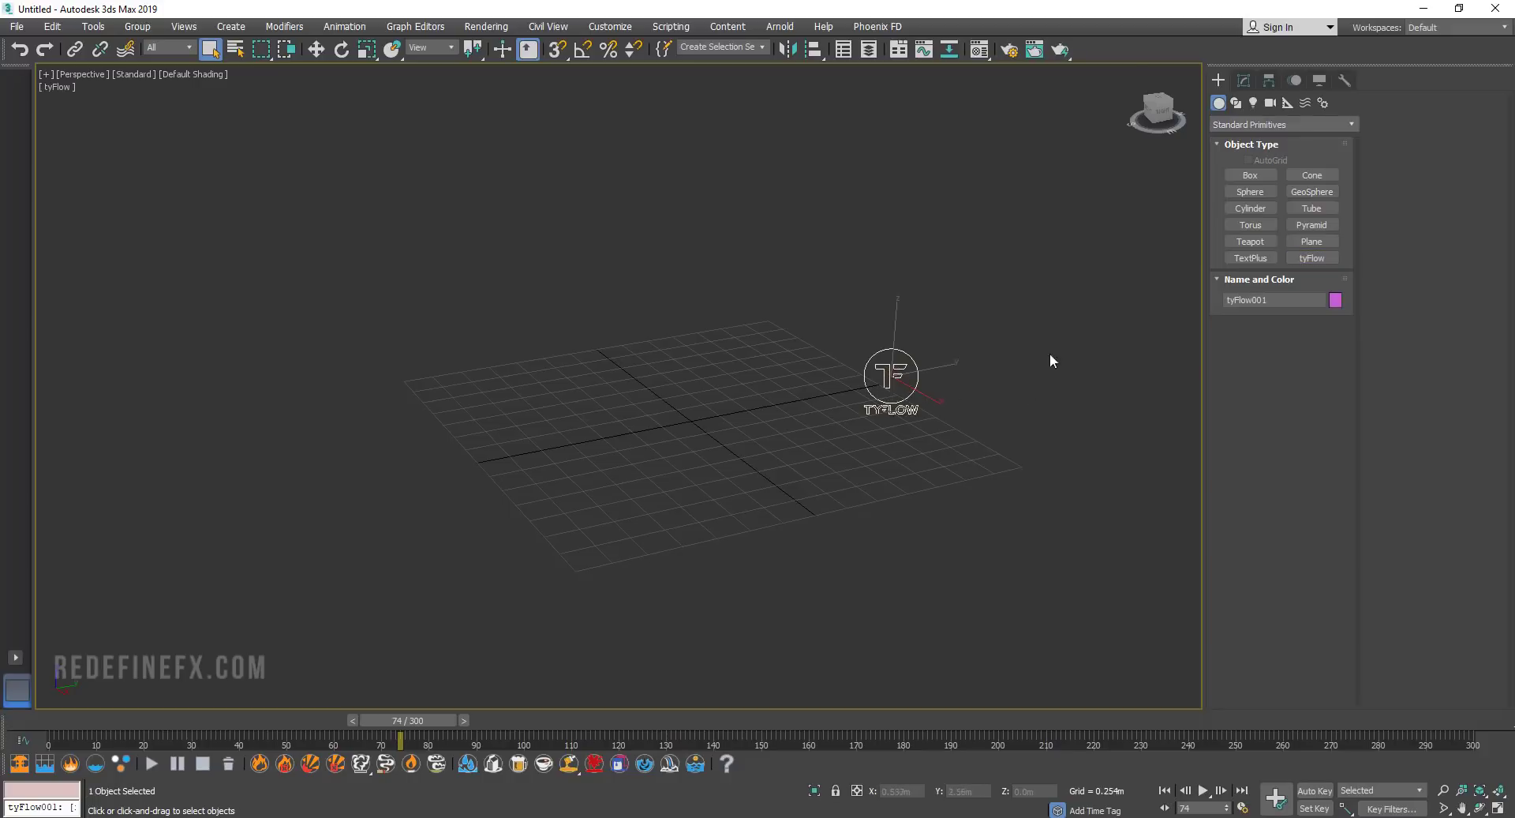
Draw a tyIcon helper on the ground on the opposite side of the grid from the tyFlow object.
left_click(1288, 102)
left_click(1279, 124)
left_click(1235, 300)
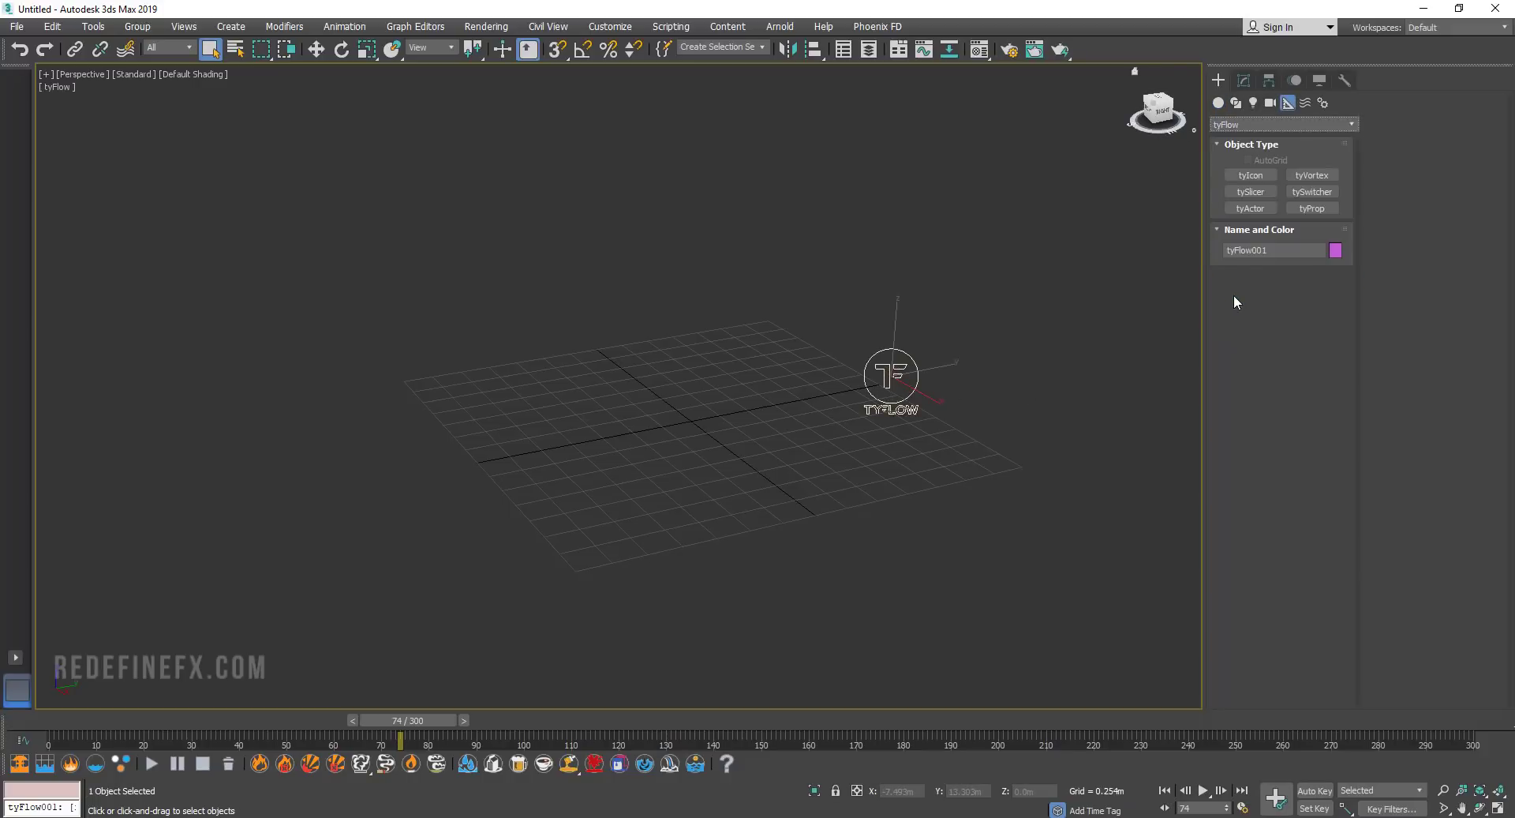
left_click(1242, 177)
left_click_drag(343, 453, 425, 479)
right_click(426, 479)
Raise the tyIcon above the ground to a height of about 1.64 m.
middle_click_drag(434, 474, 389, 443, "alt")
key("w")
left_click_drag(386, 426, 343, 199)
Draw a Helix spline on the grid with a radius of about 0.76 m and a height of about 2.24 m.
left_click(1218, 103)
left_click(1236, 103)
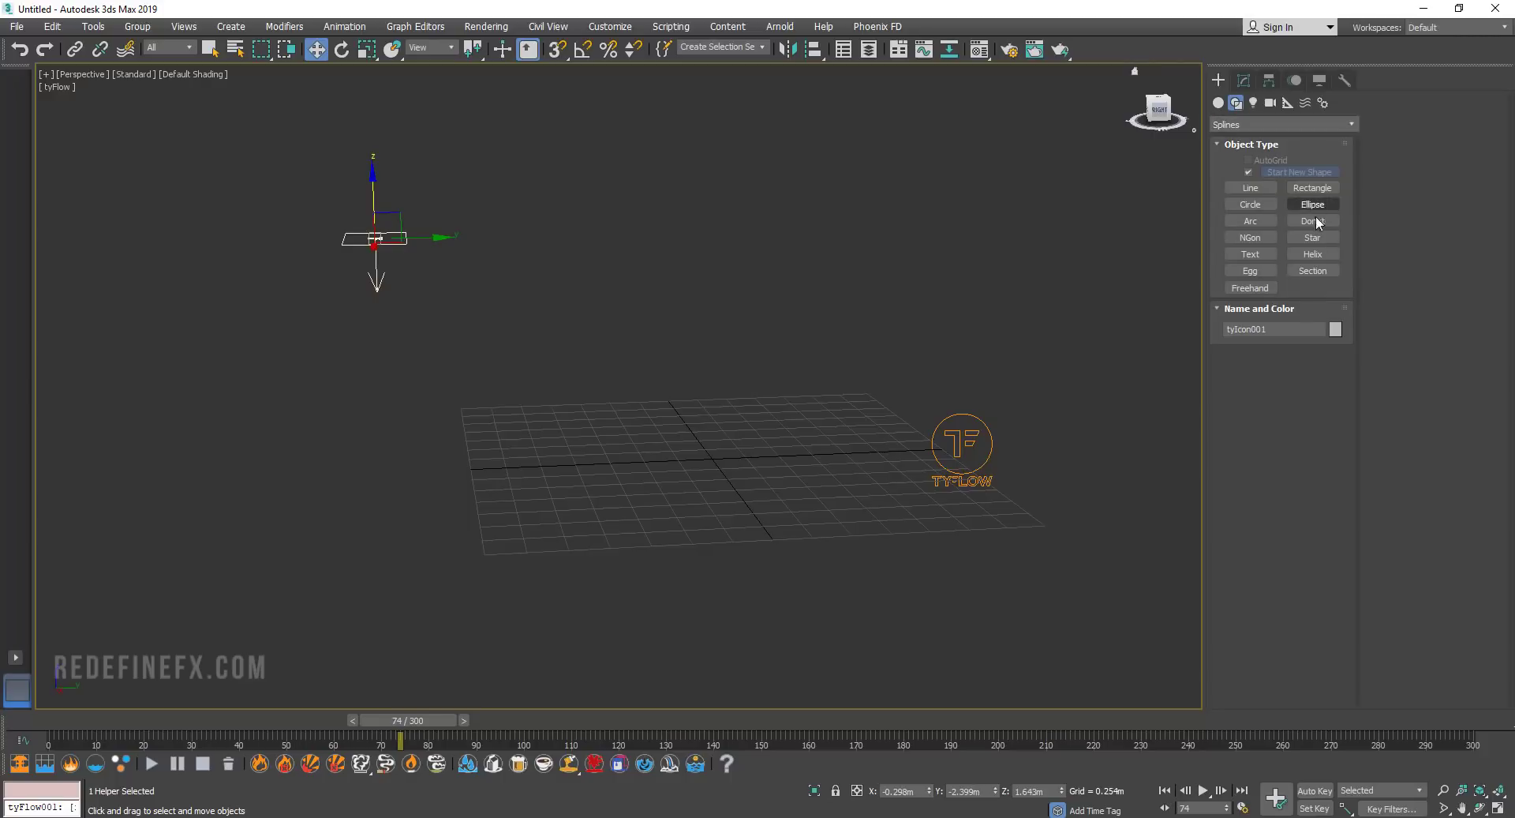
left_click(1312, 253)
left_click_drag(614, 470, 687, 505)
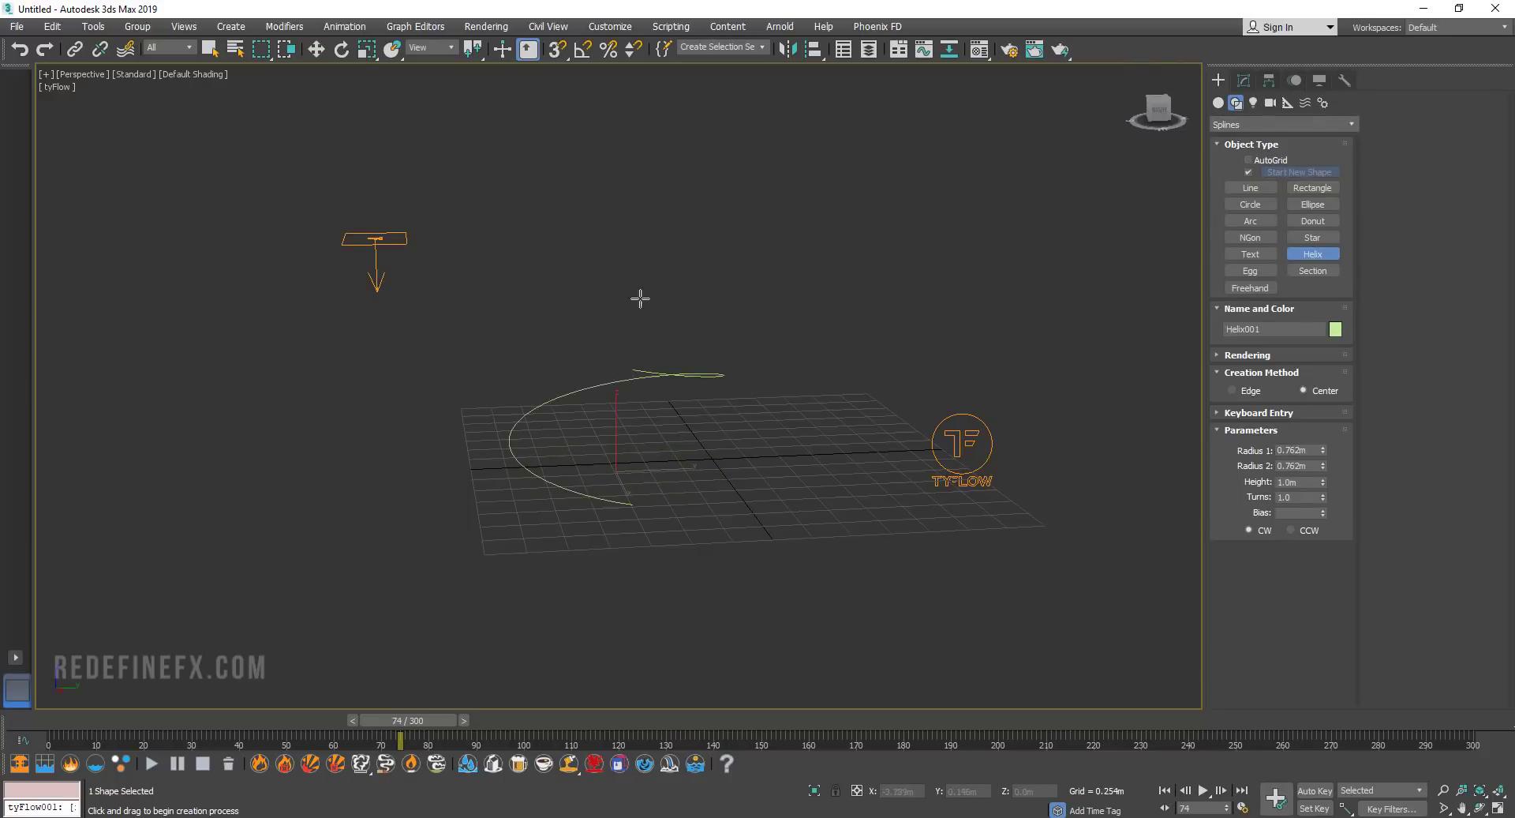
left_click(619, 173)
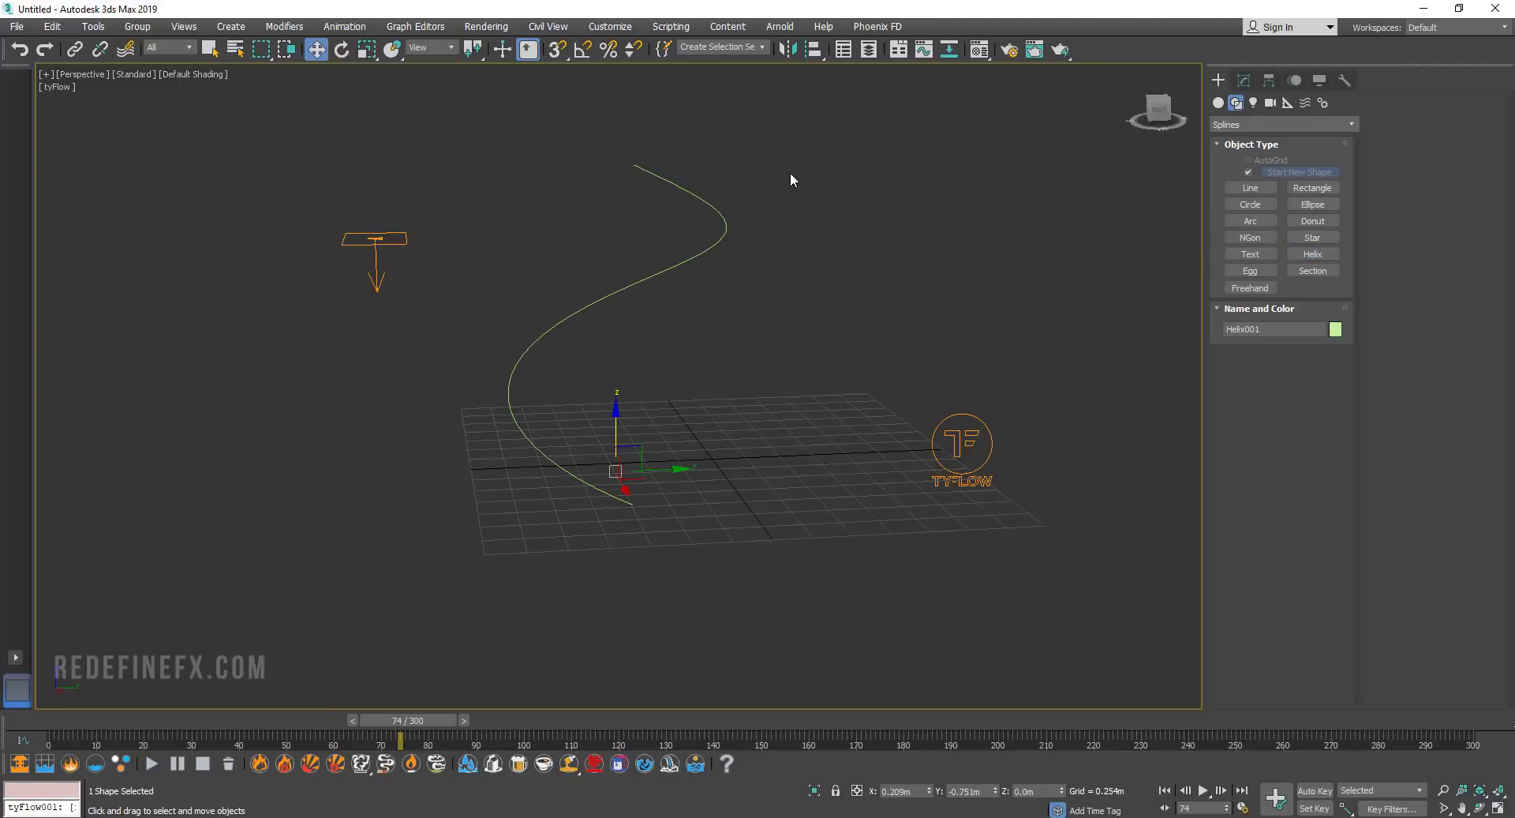
Set the helix's number of turns to 3.
left_click(1244, 81)
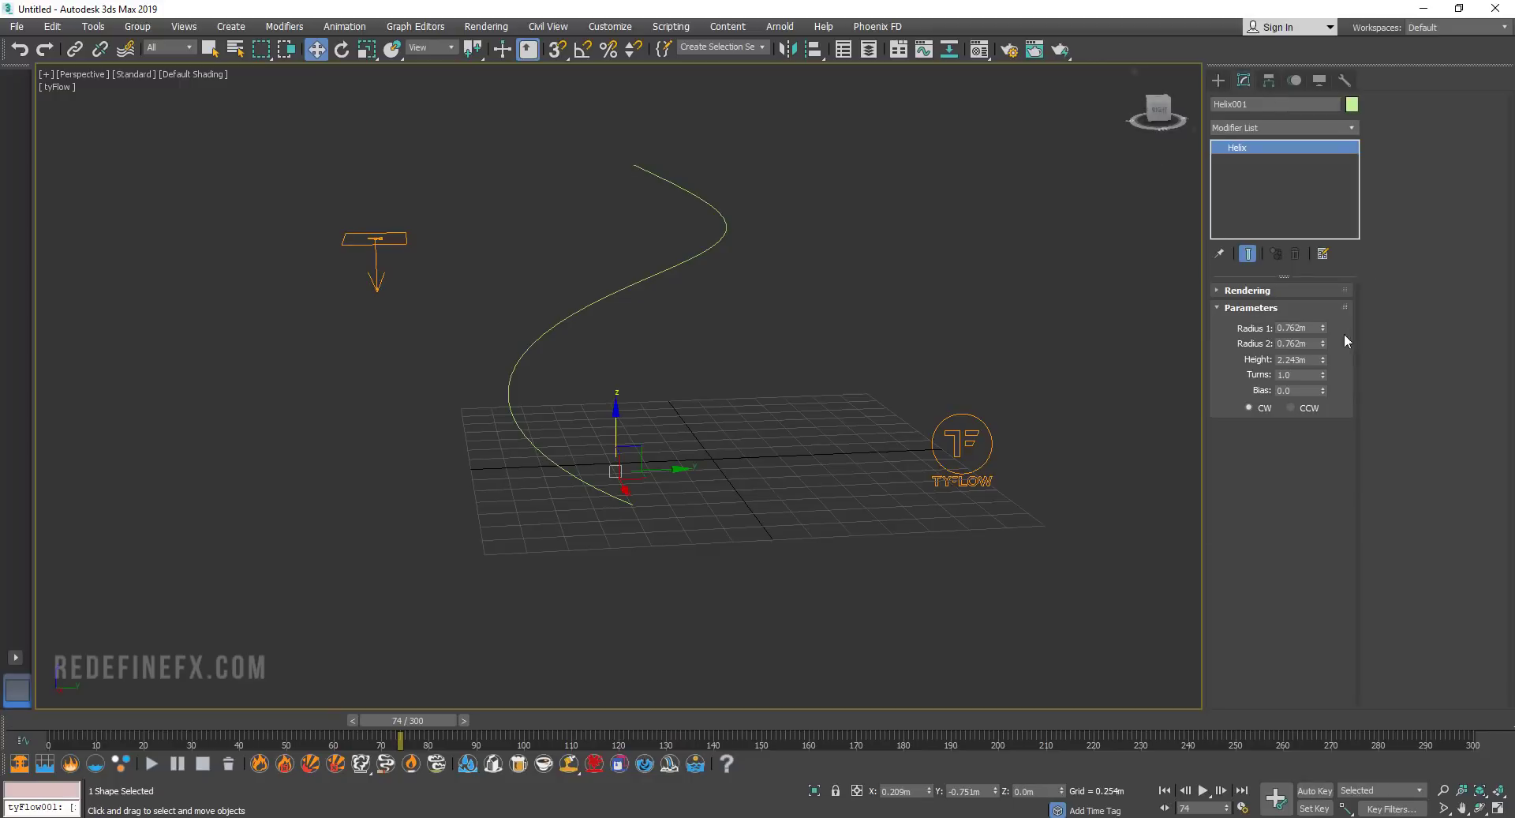
double_click(1309, 372)
key("Return")
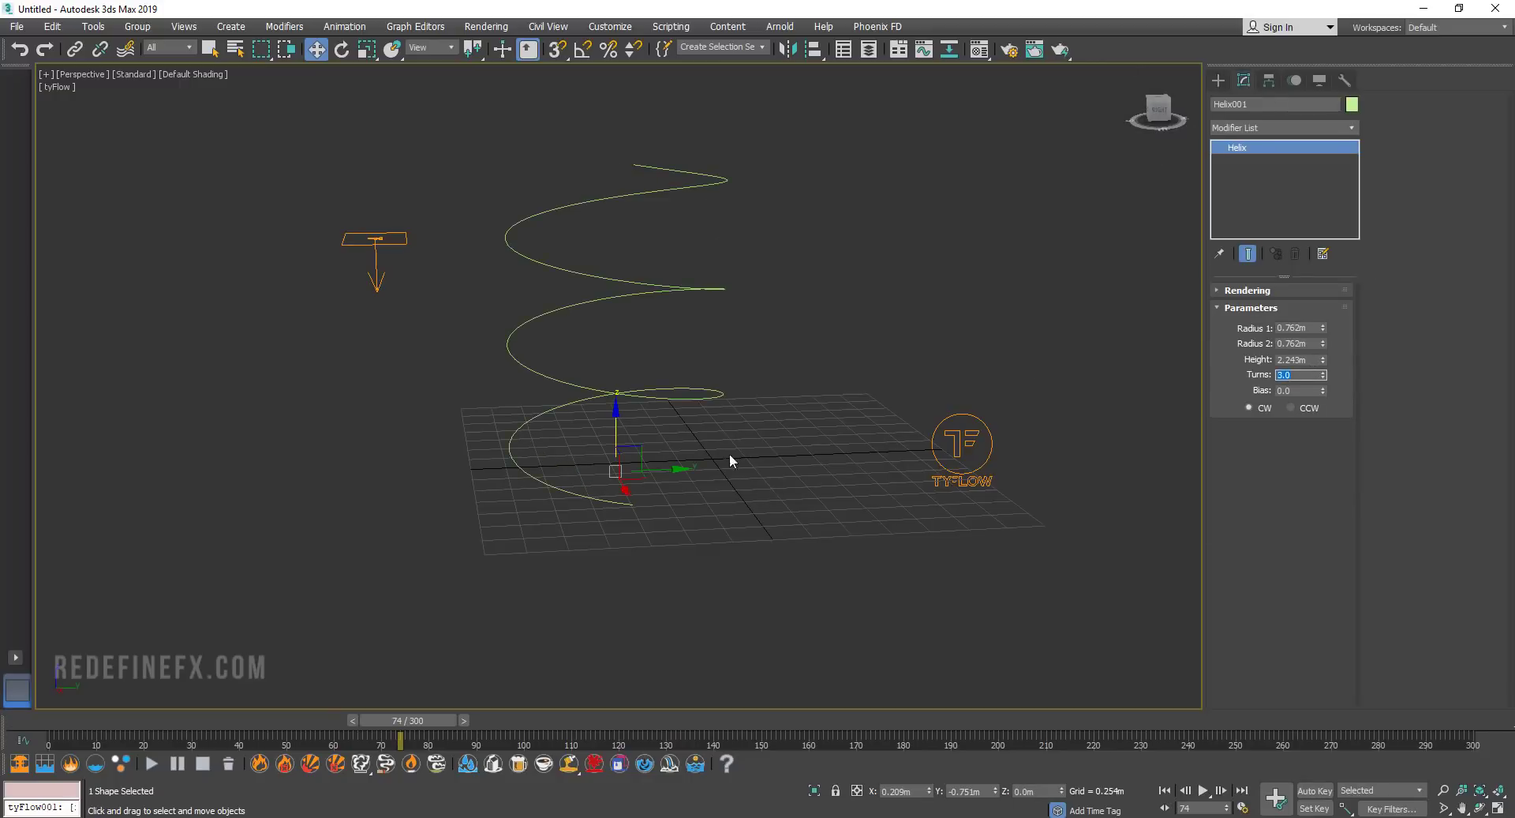
Rotate the helix onto its side with angle snapping enabled.
middle_click_drag(729, 453, 593, 371, "alt")
key("e")
left_click_drag(632, 416, 742, 513)
key("a")
Raise the helix by about 1.02 m and line up its starting end beneath the tyIcon.
key("w")
middle_click_drag(742, 513, 524, 477, "alt")
left_click_drag(540, 444, 524, 324)
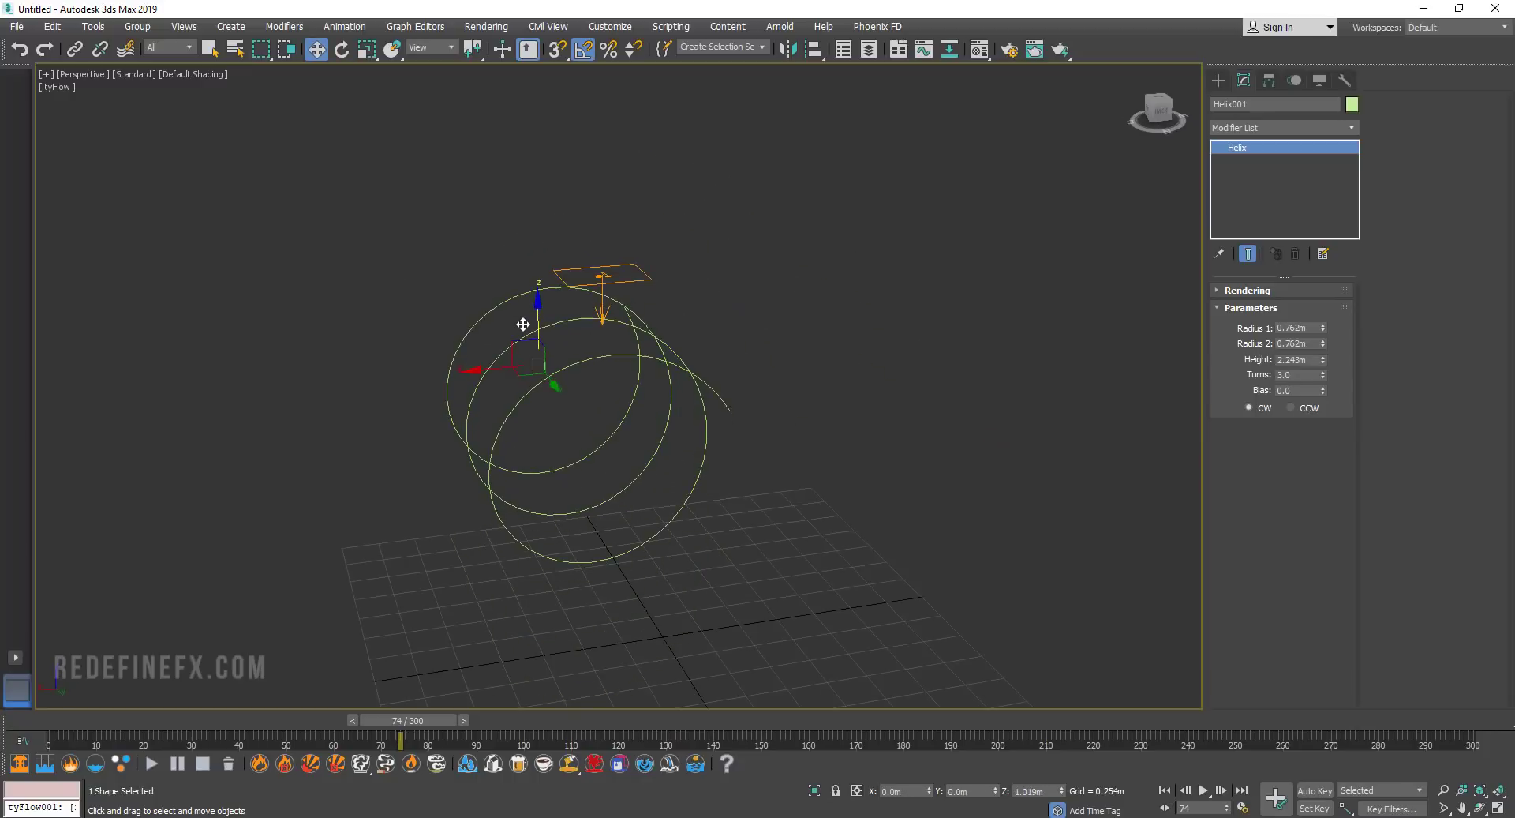
middle_click_drag(523, 324, 675, 321, "alt")
left_click_drag(468, 425, 453, 428)
Select the tyFlow object and open its event editor.
middle_click_drag(393, 320, 523, 346, "alt")
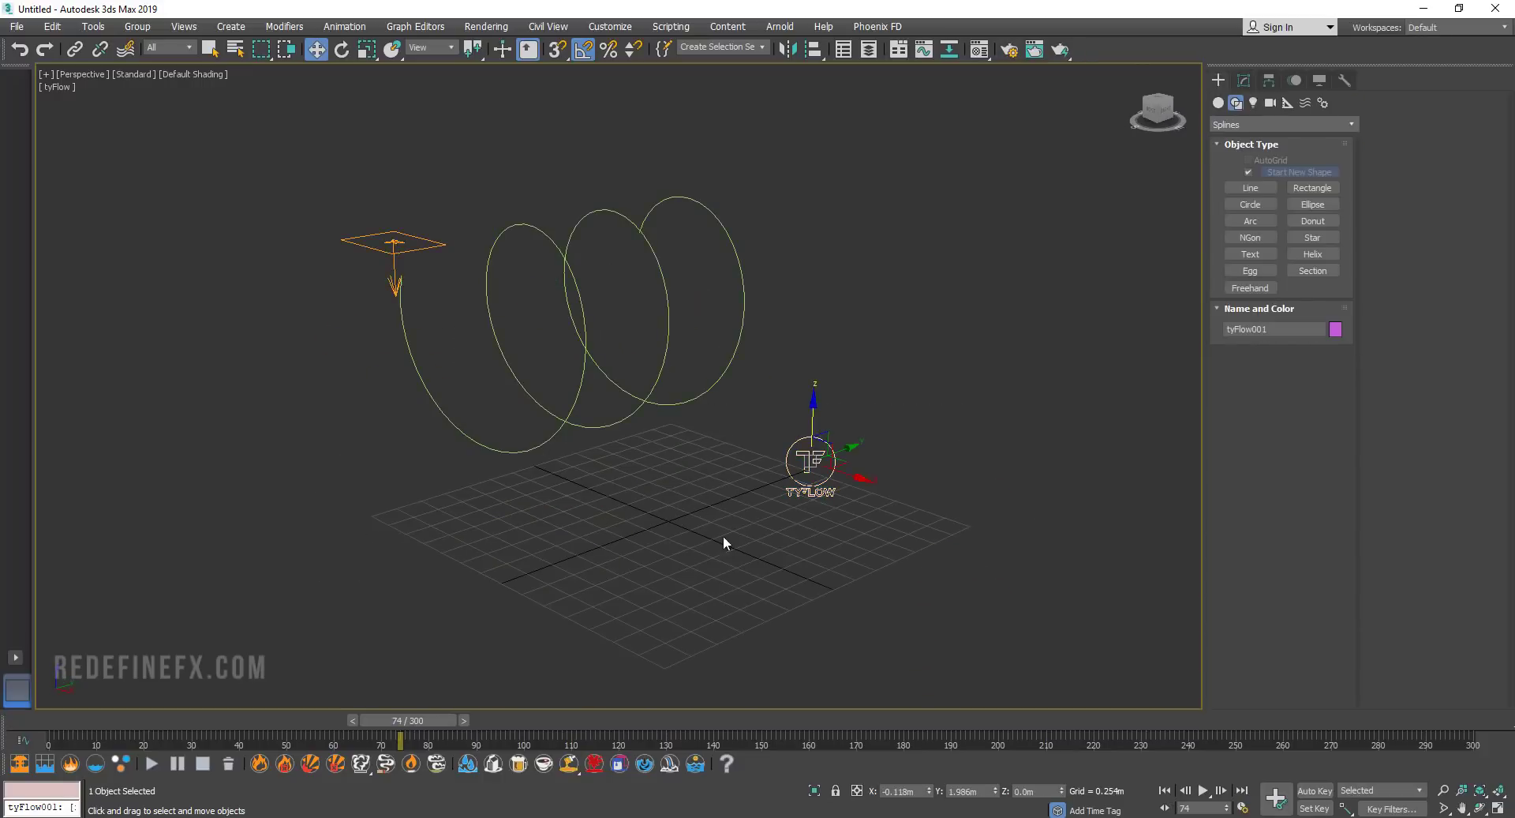
left_click(1244, 80)
left_click(1277, 329)
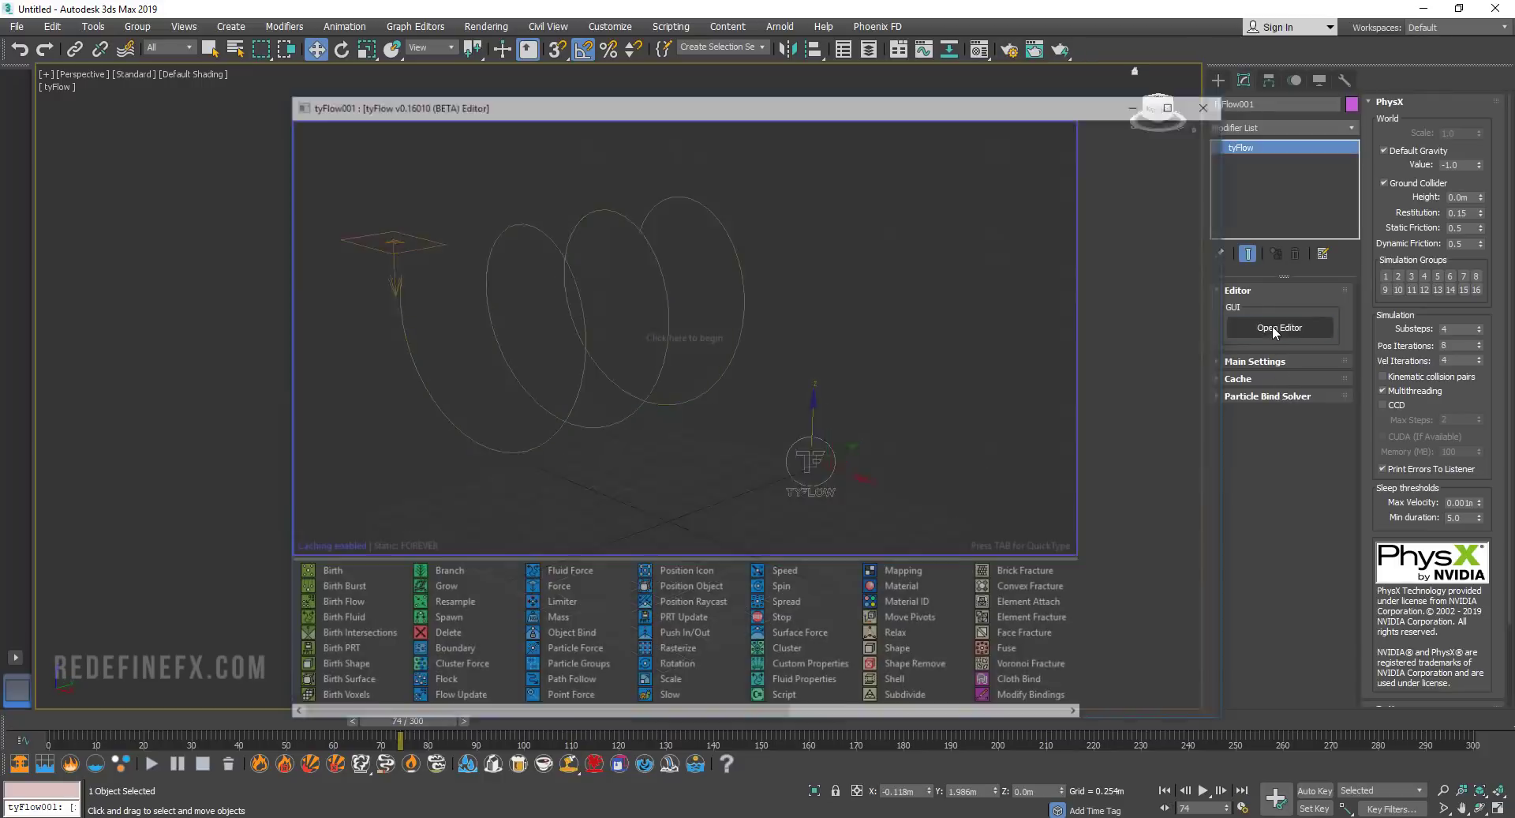
Create a first event with a Birth operator that ends at frame 50 and emits 2 particles per frame.
left_click_drag(126, 539, 204, 210)
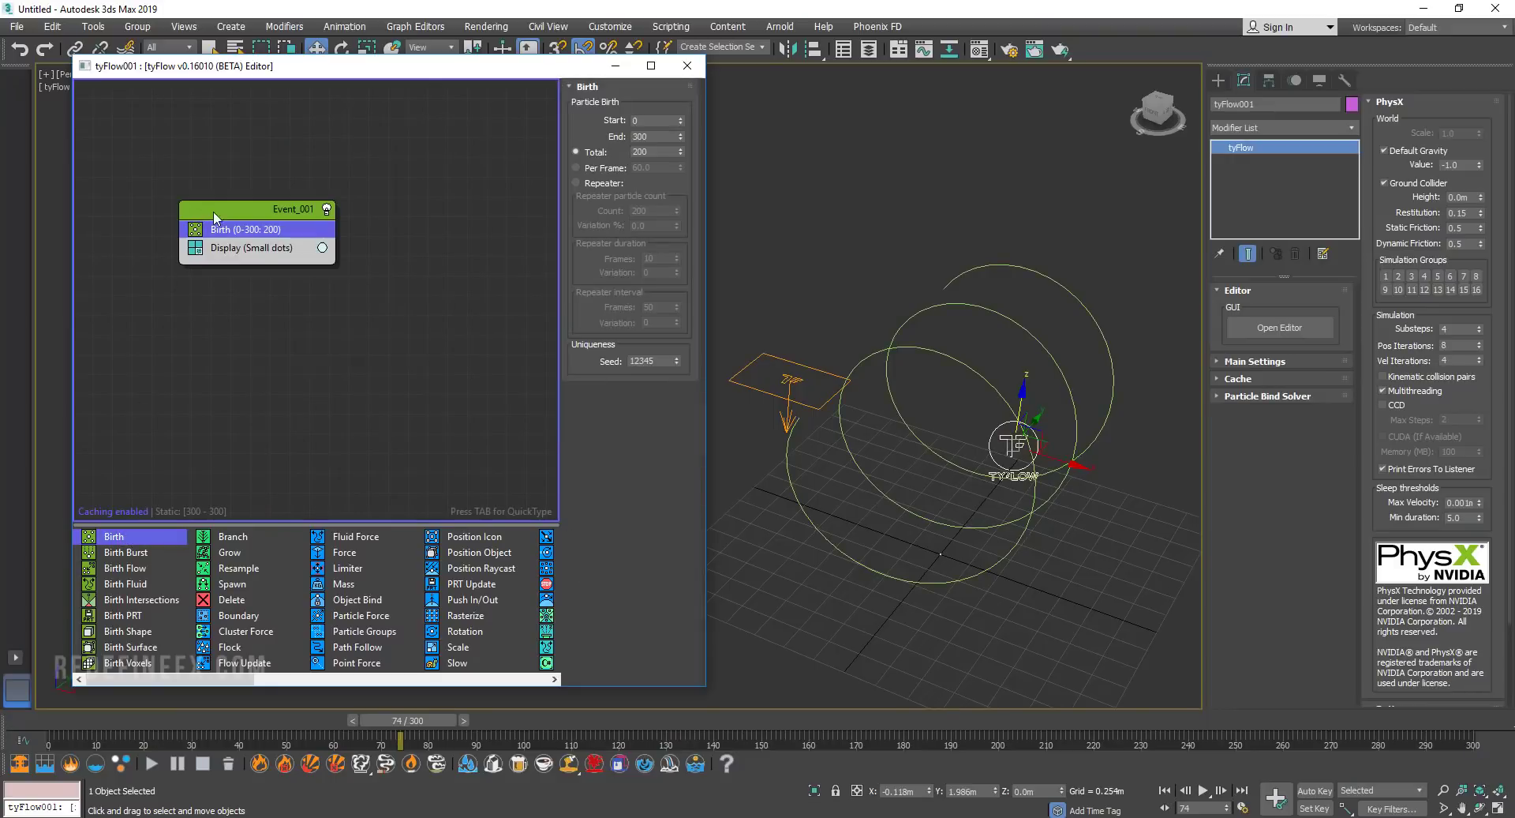
left_click_drag(652, 140, 632, 136)
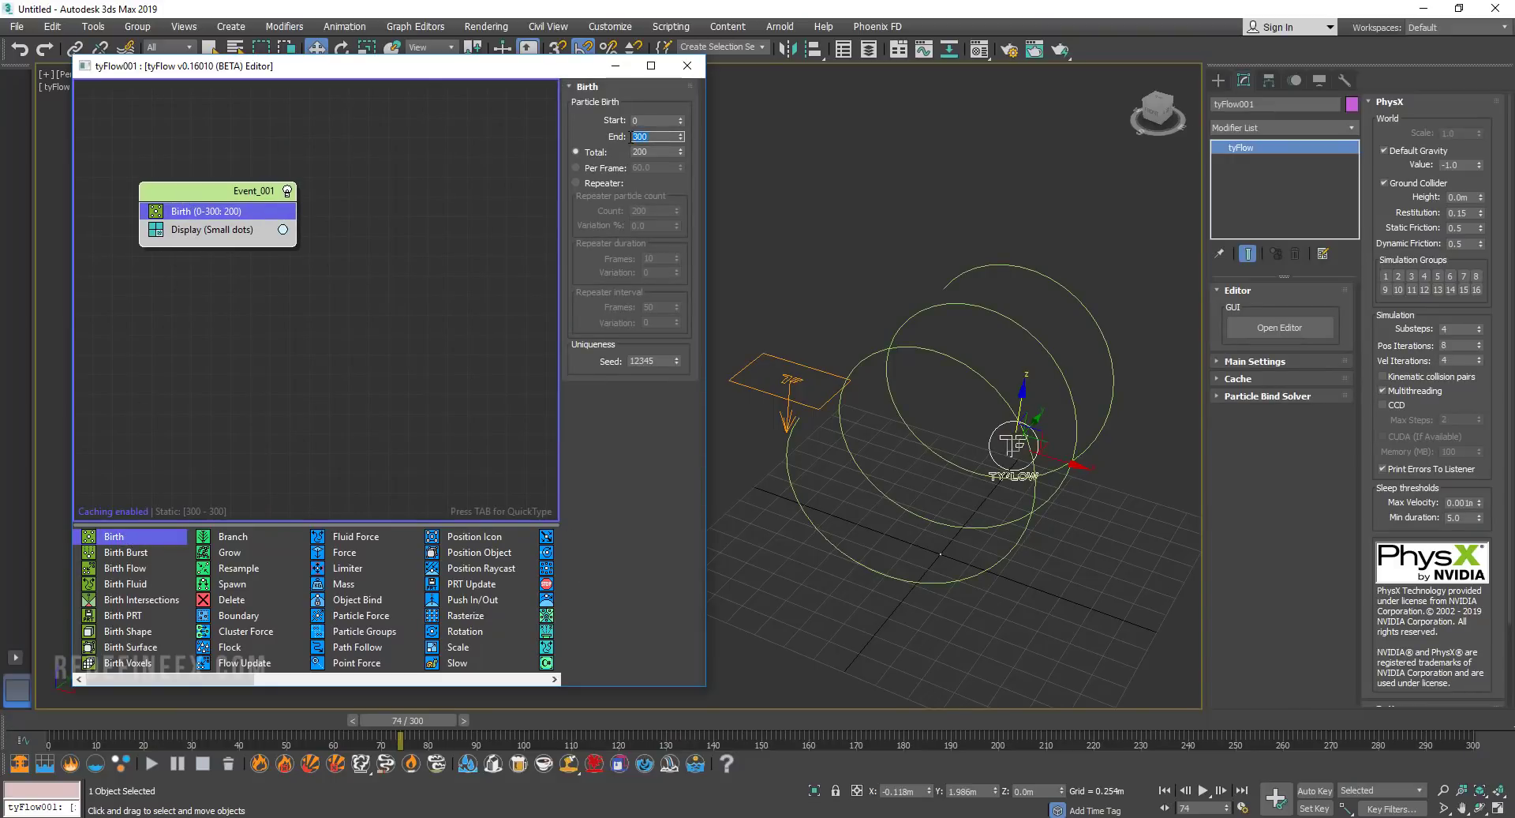
left_click(627, 167)
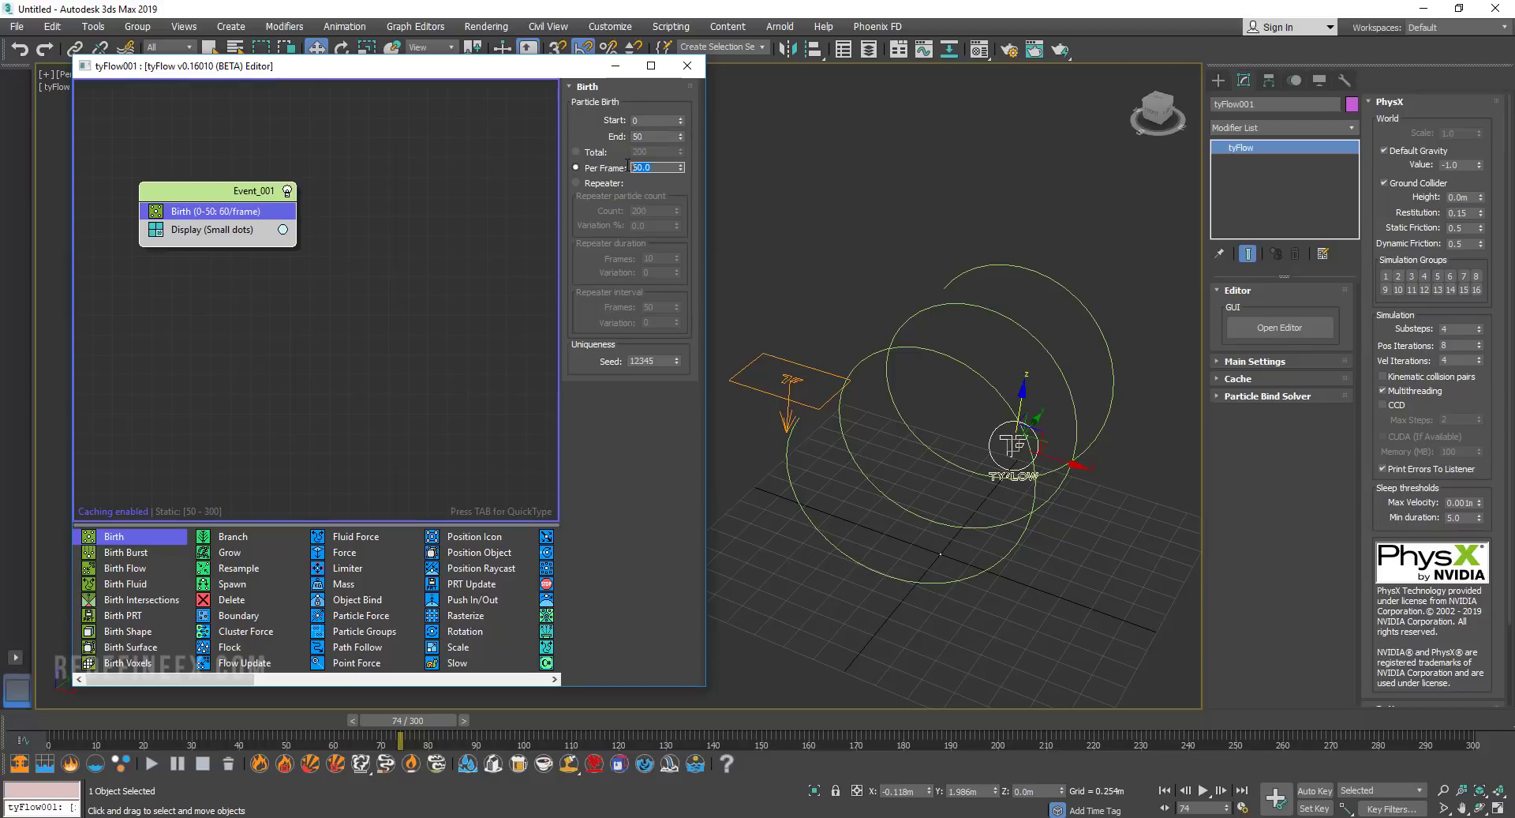
Add a Position Icon operator to Event_001, assign tyIcon001 to it, and preview the emission.
scroll(253, 545, "right", 2)
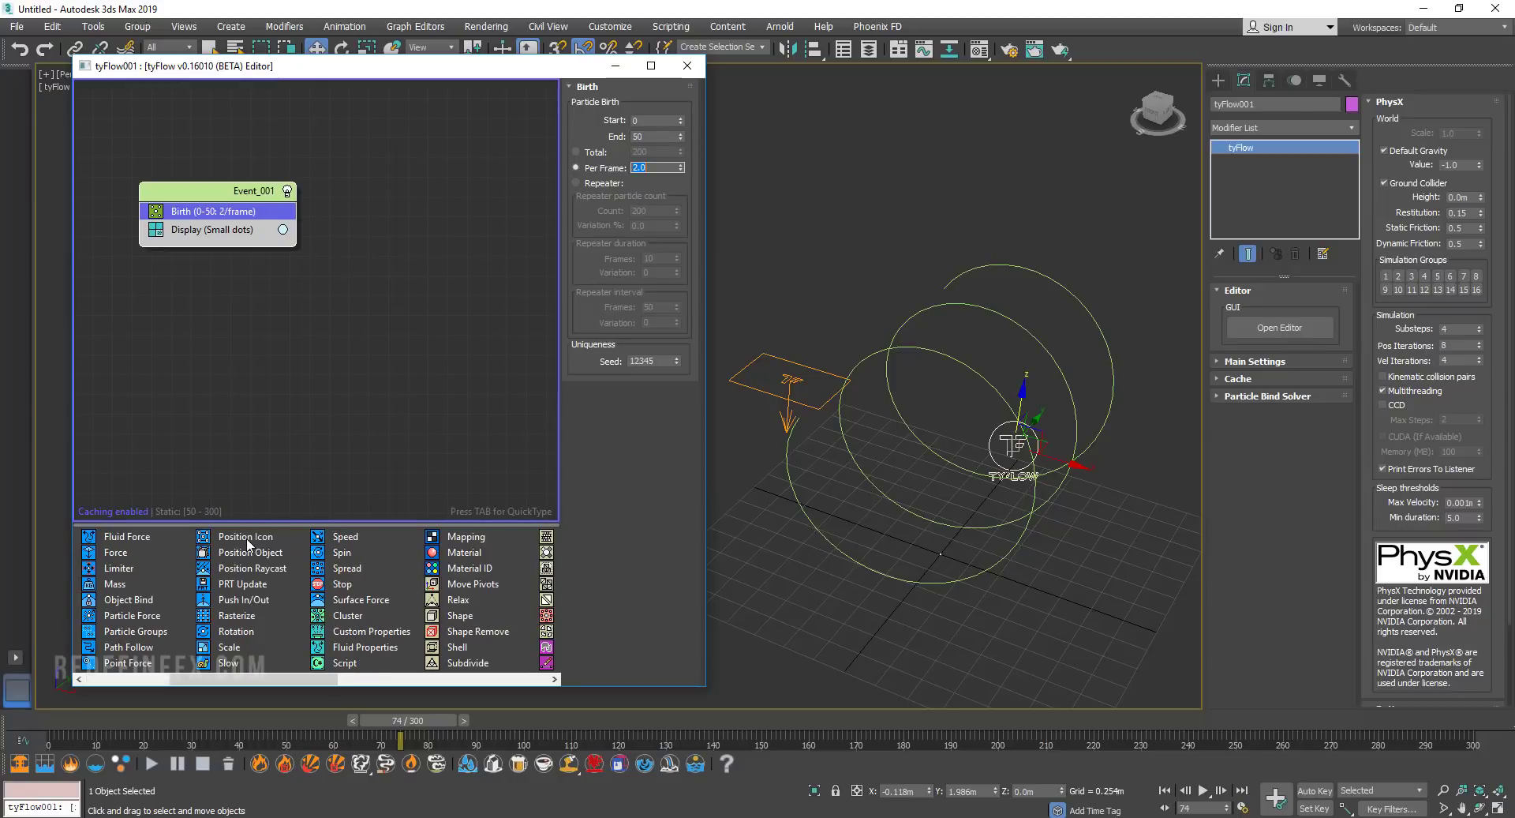
left_click_drag(248, 541, 218, 245)
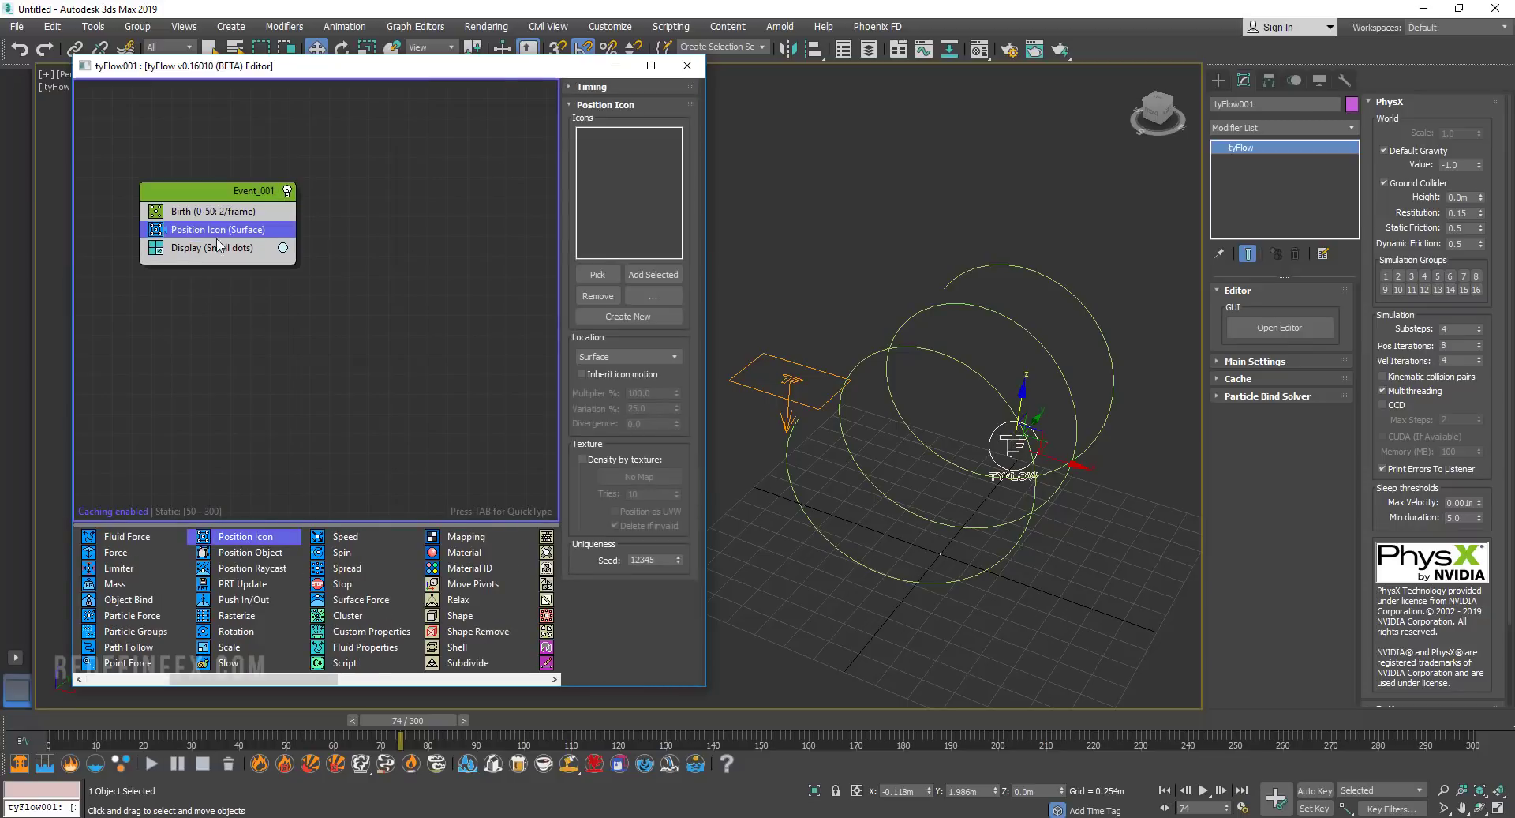
left_click(598, 274)
left_click(789, 381)
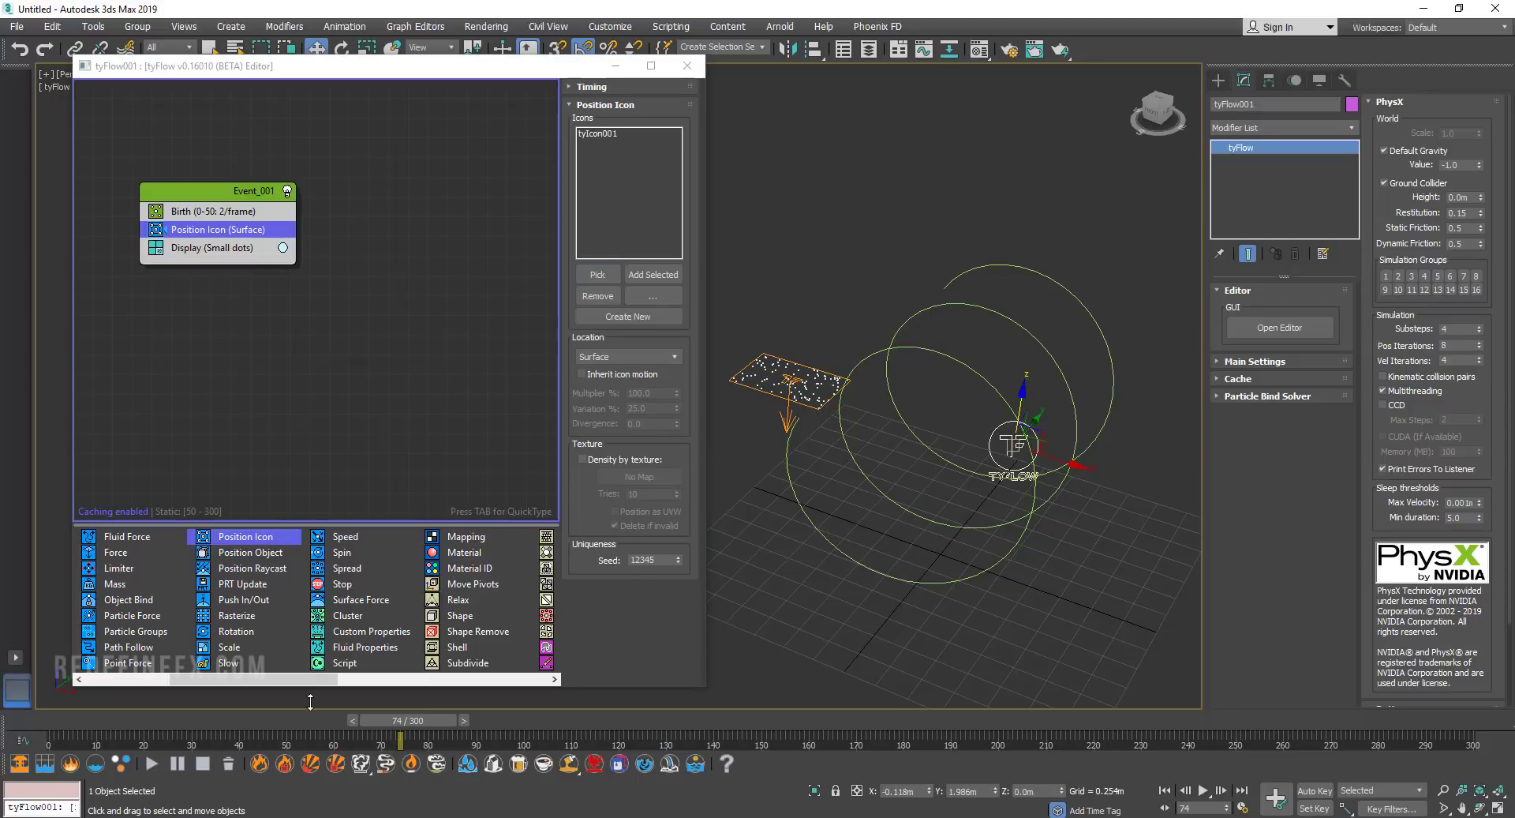
left_click_drag(413, 720, 428, 722)
Add a Speed operator to Event_001 directed Along Icon Arrow of tyIcon001, and preview the motion up to frame 39.
left_click_drag(347, 543, 205, 248)
left_click(600, 236)
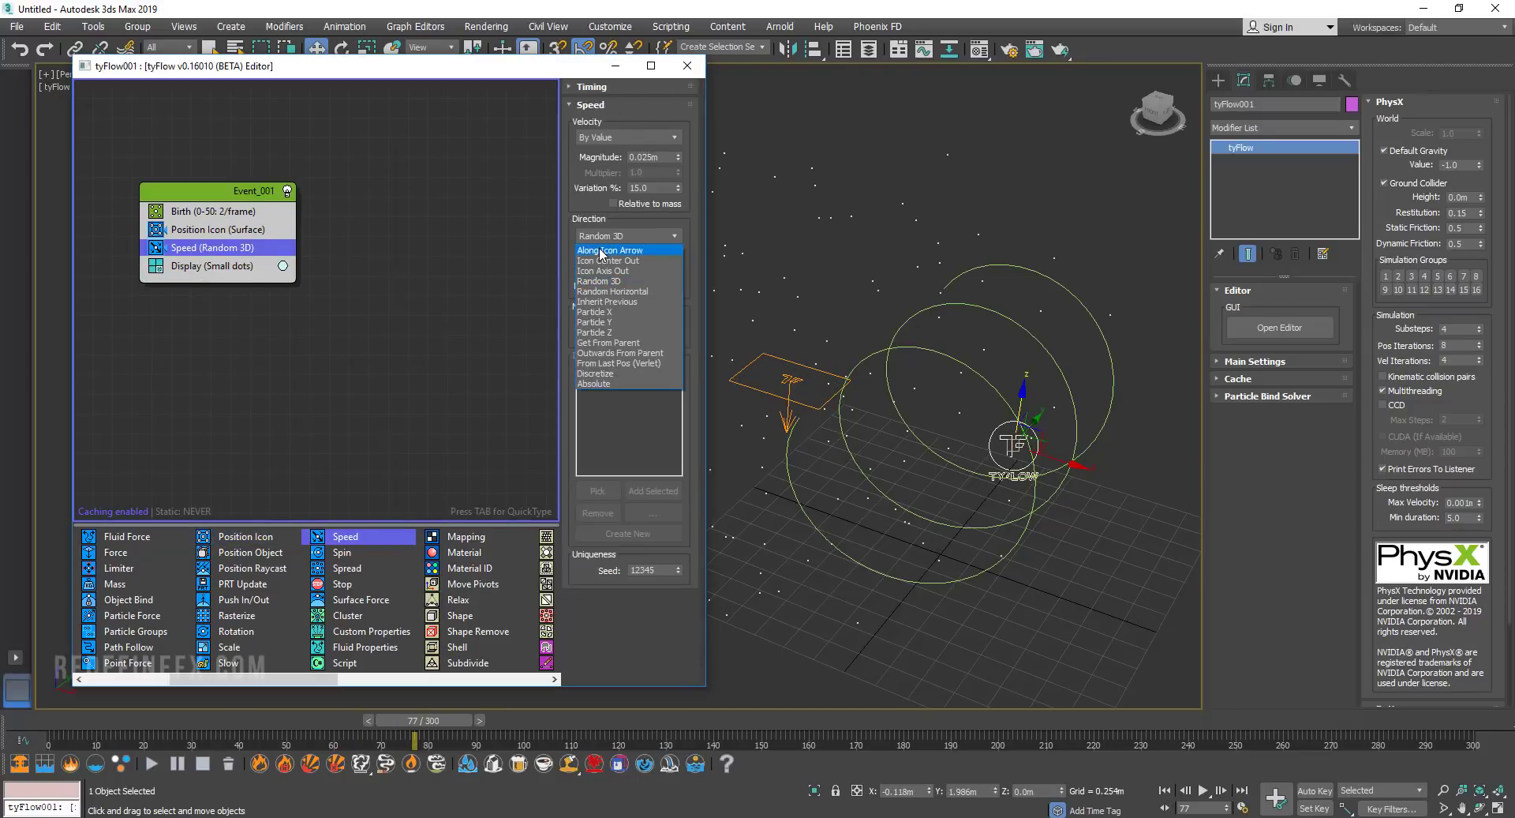
left_click(600, 250)
left_click(597, 491)
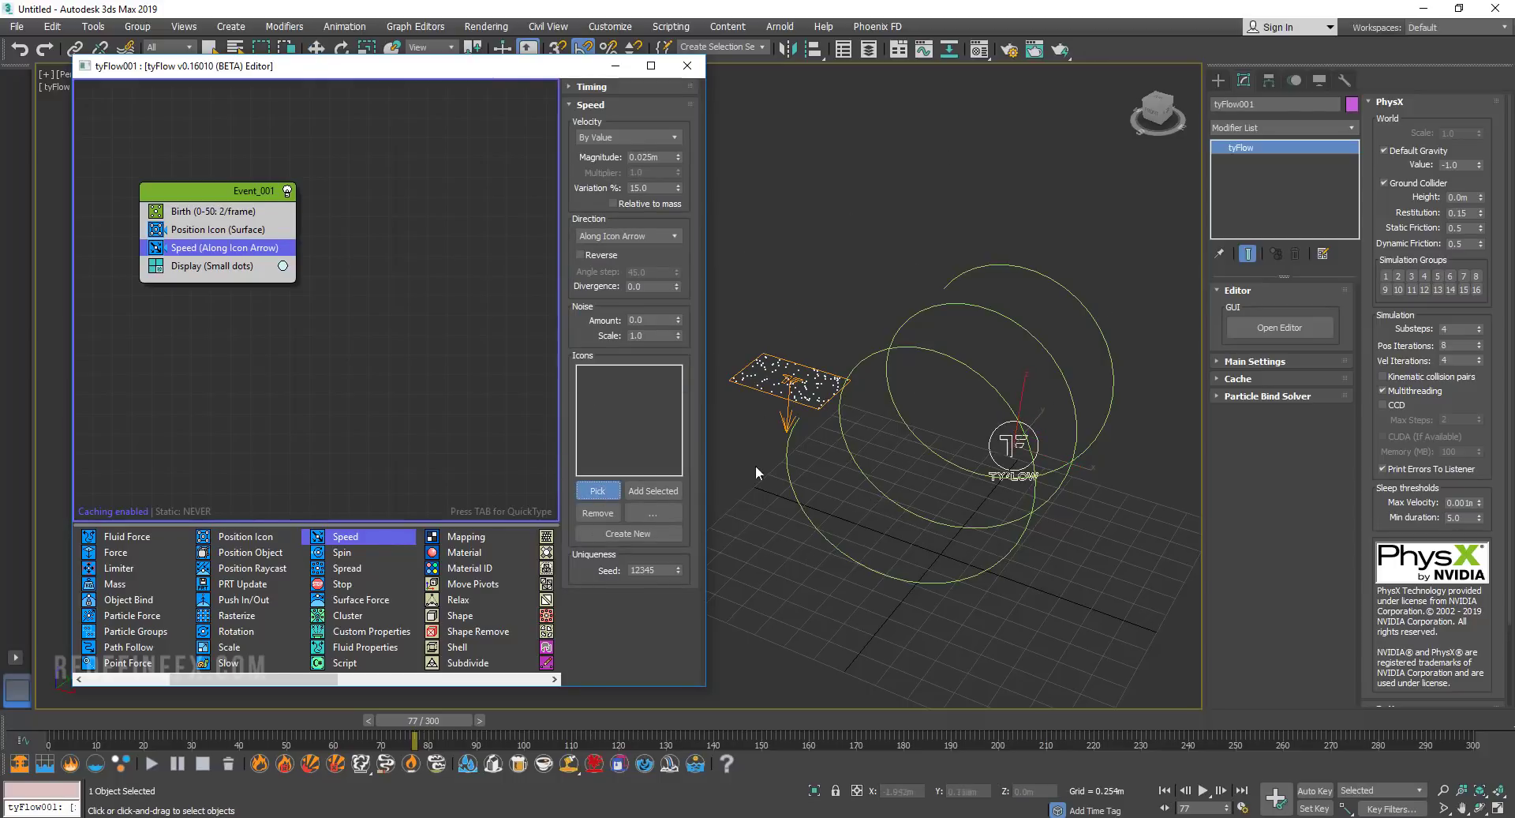
left_click(789, 381)
left_click_drag(182, 715, 254, 731)
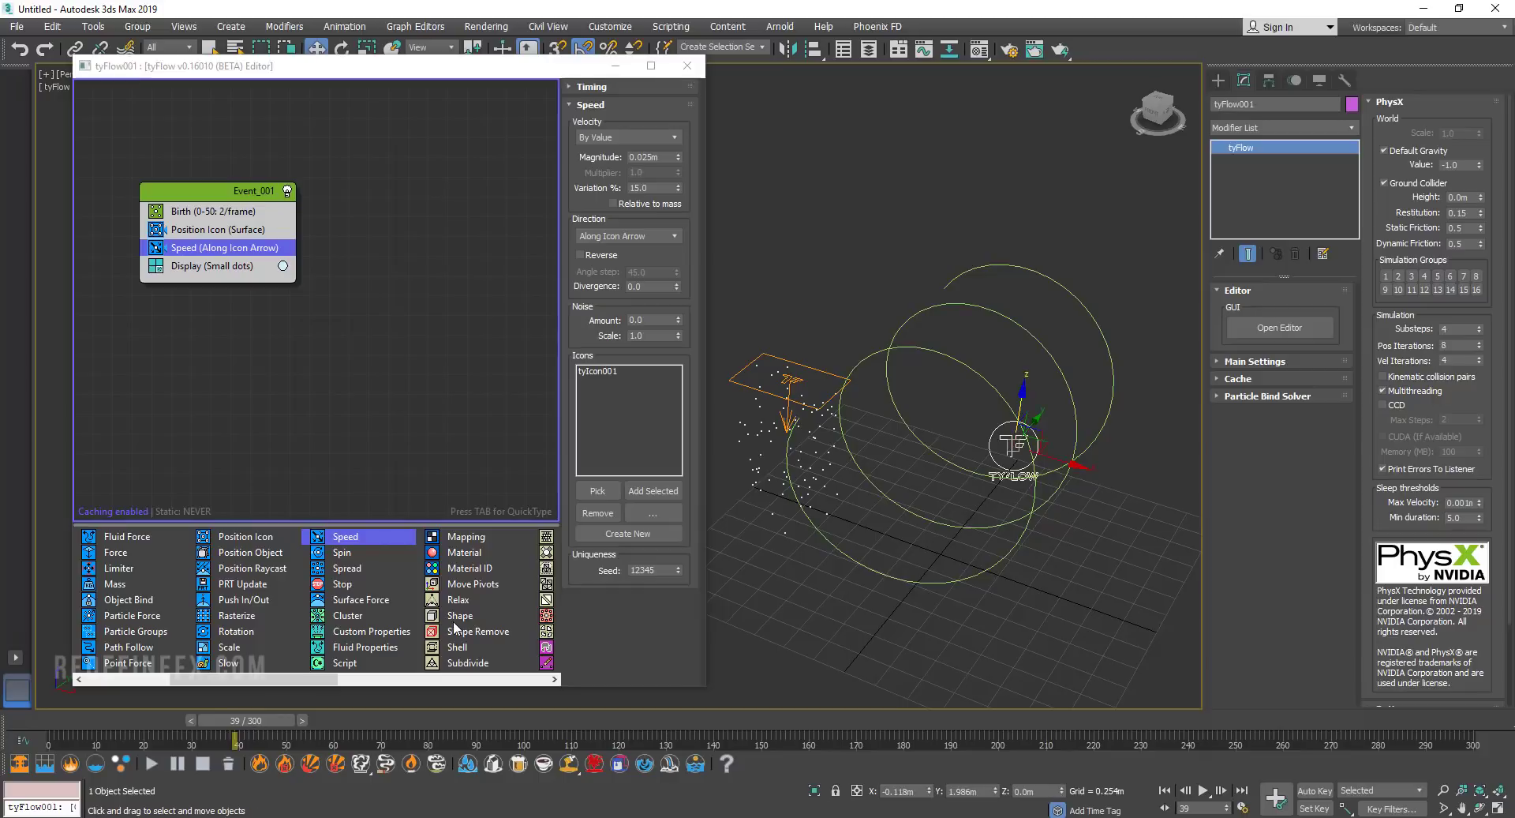
Add a Shape operator to Event_001 using the 3D Torus (MidRes) mesh.
left_click_drag(460, 616, 193, 267)
left_click(583, 471)
left_click(641, 471)
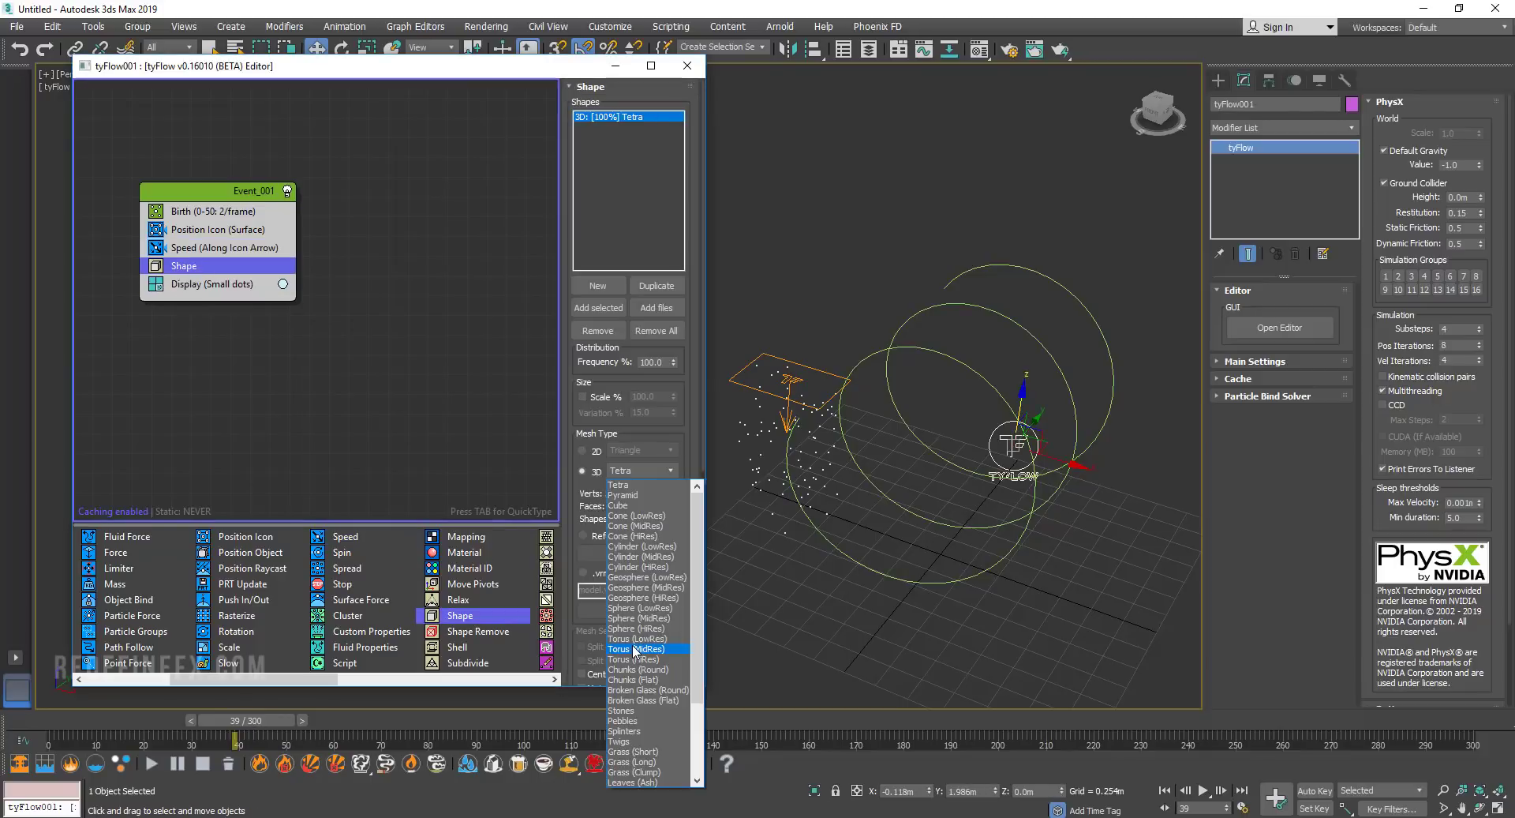
left_click(632, 644)
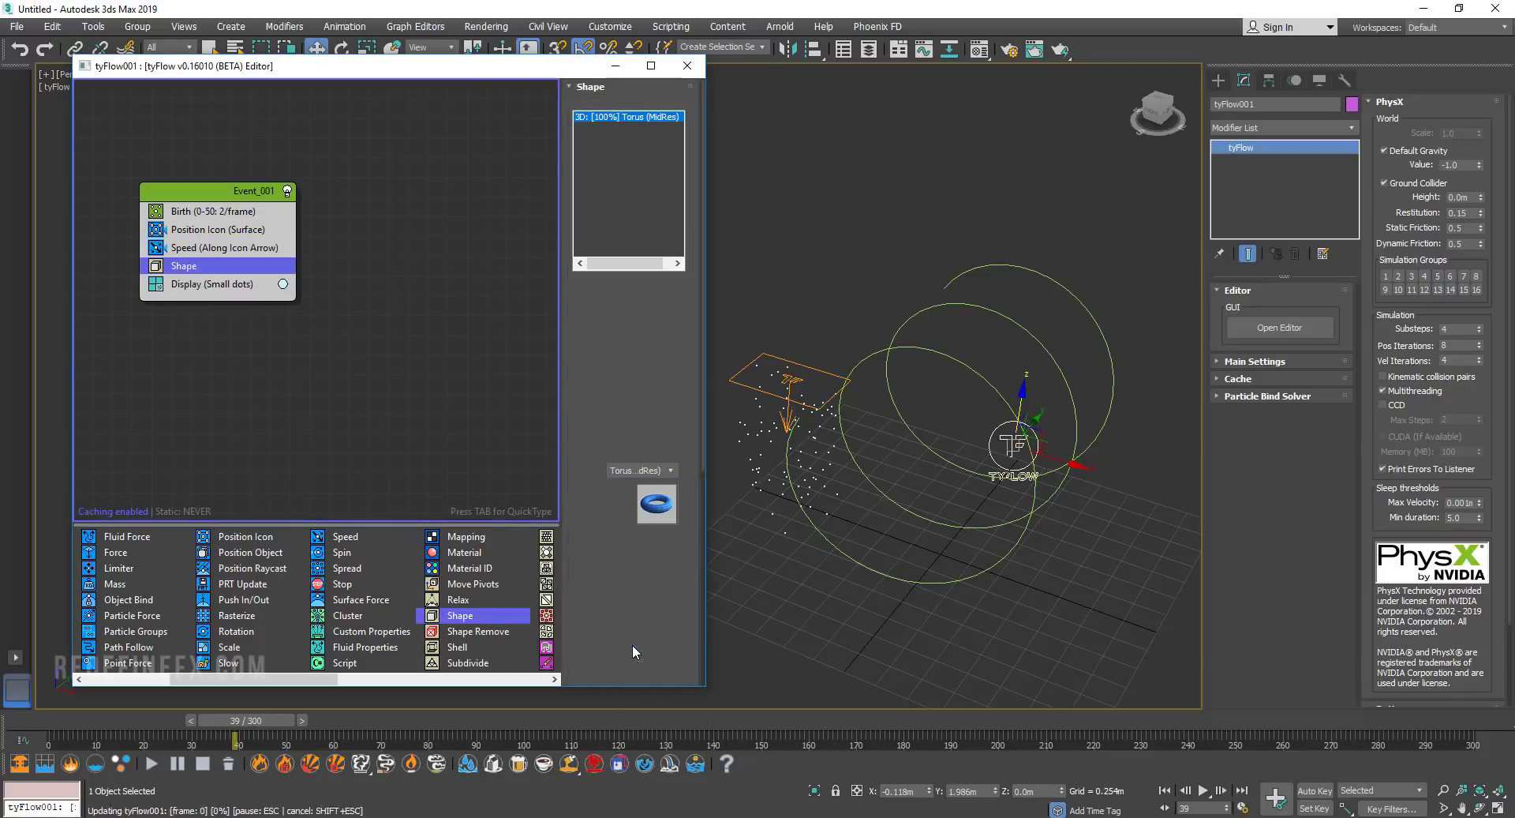
Change the display type of Event_001's particles to Geometry.
left_click(195, 284)
left_click(628, 117)
left_click(589, 192)
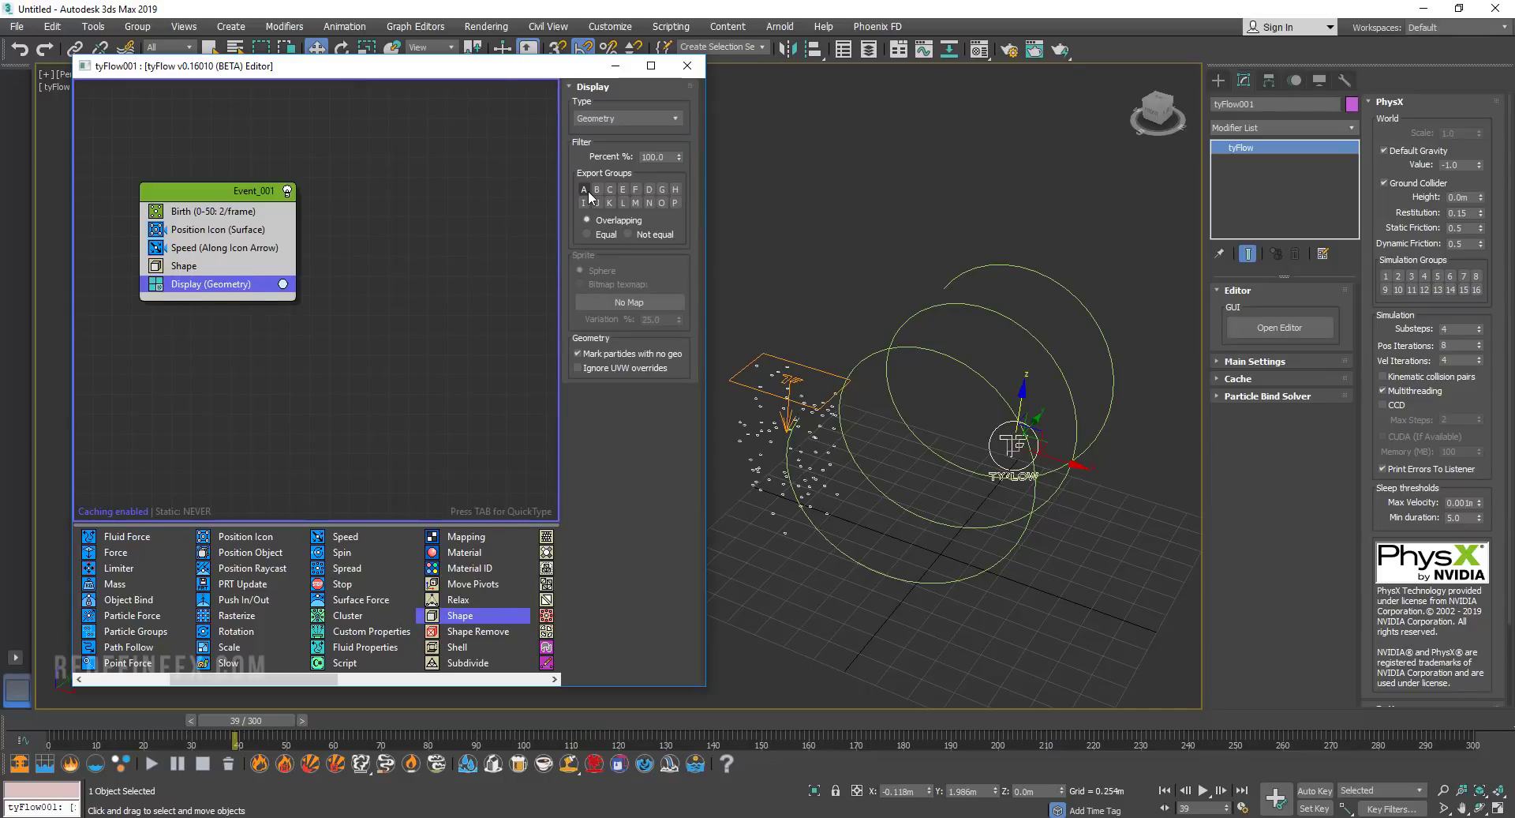
Enable scaling on the torus shape and set its scale to 300%.
left_click(220, 267)
left_click(595, 397)
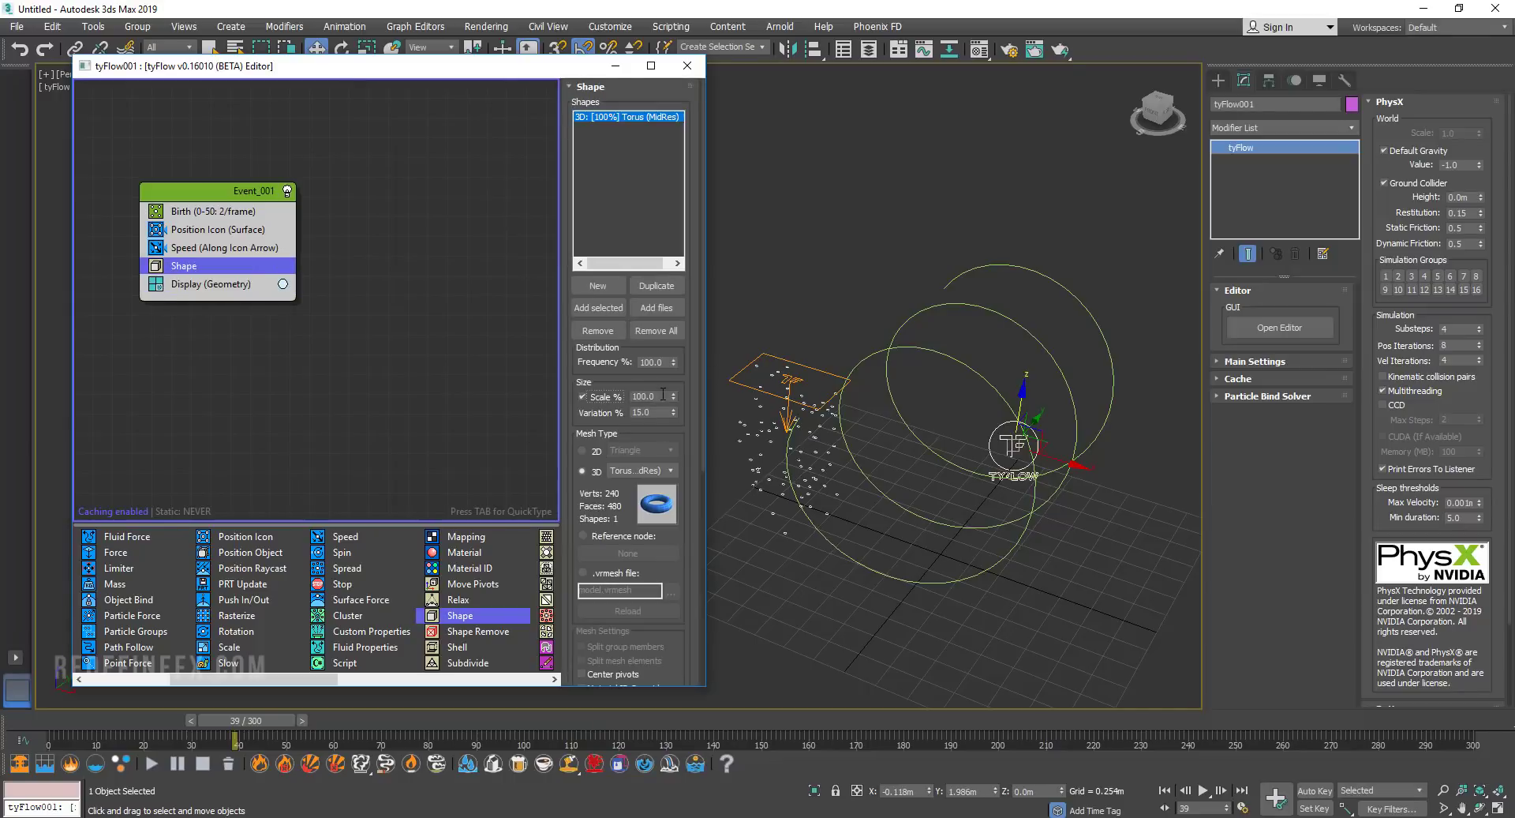
left_click_drag(663, 396, 612, 389)
type("300")
key("Return")
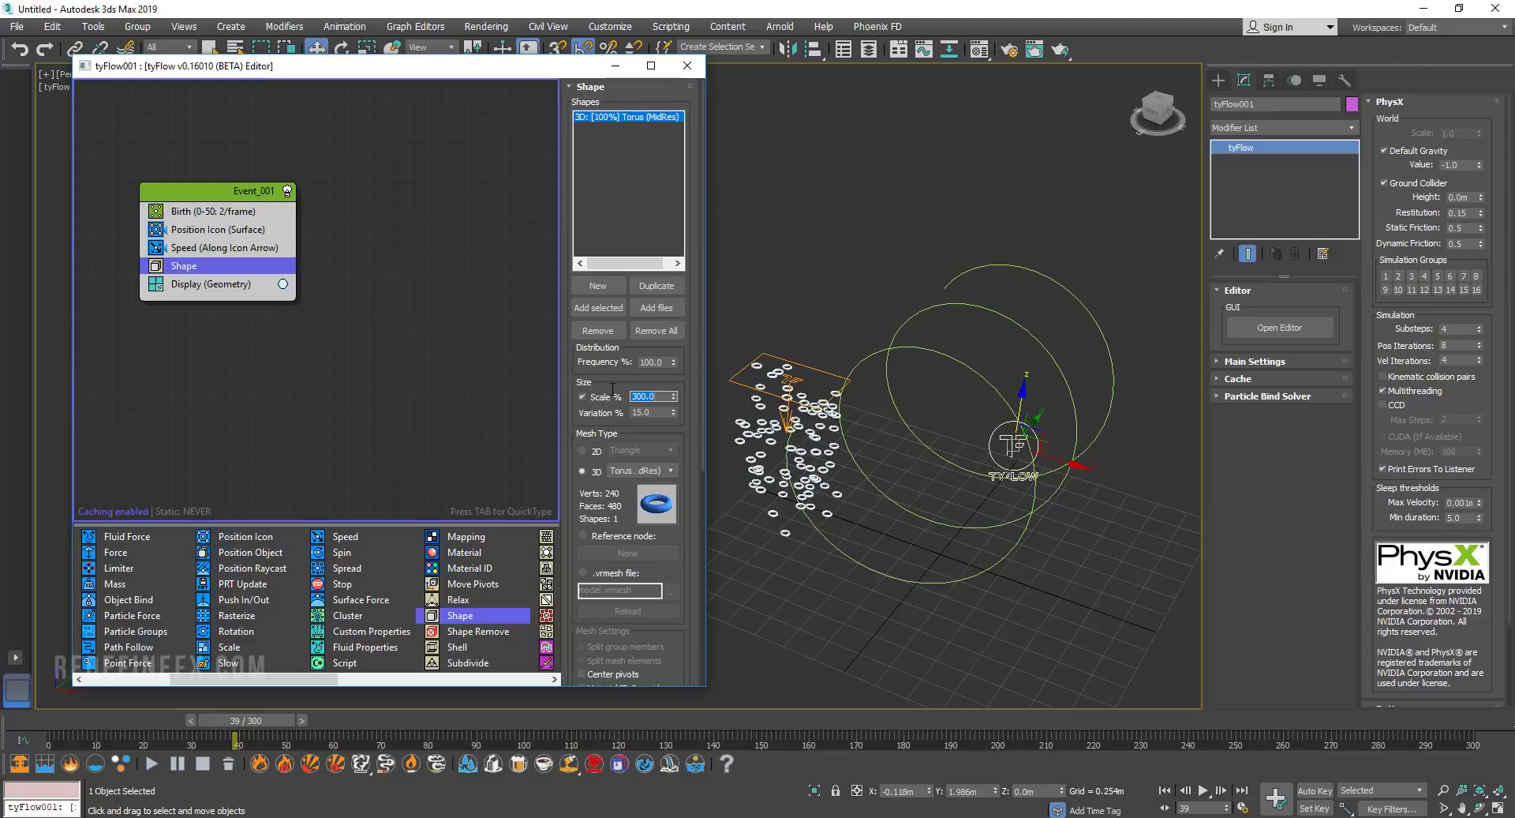
Add a PhysX Shape operator to Event_001 below the Shape operator and return to frame 0.
middle_click_drag(889, 384, 856, 425, "alt")
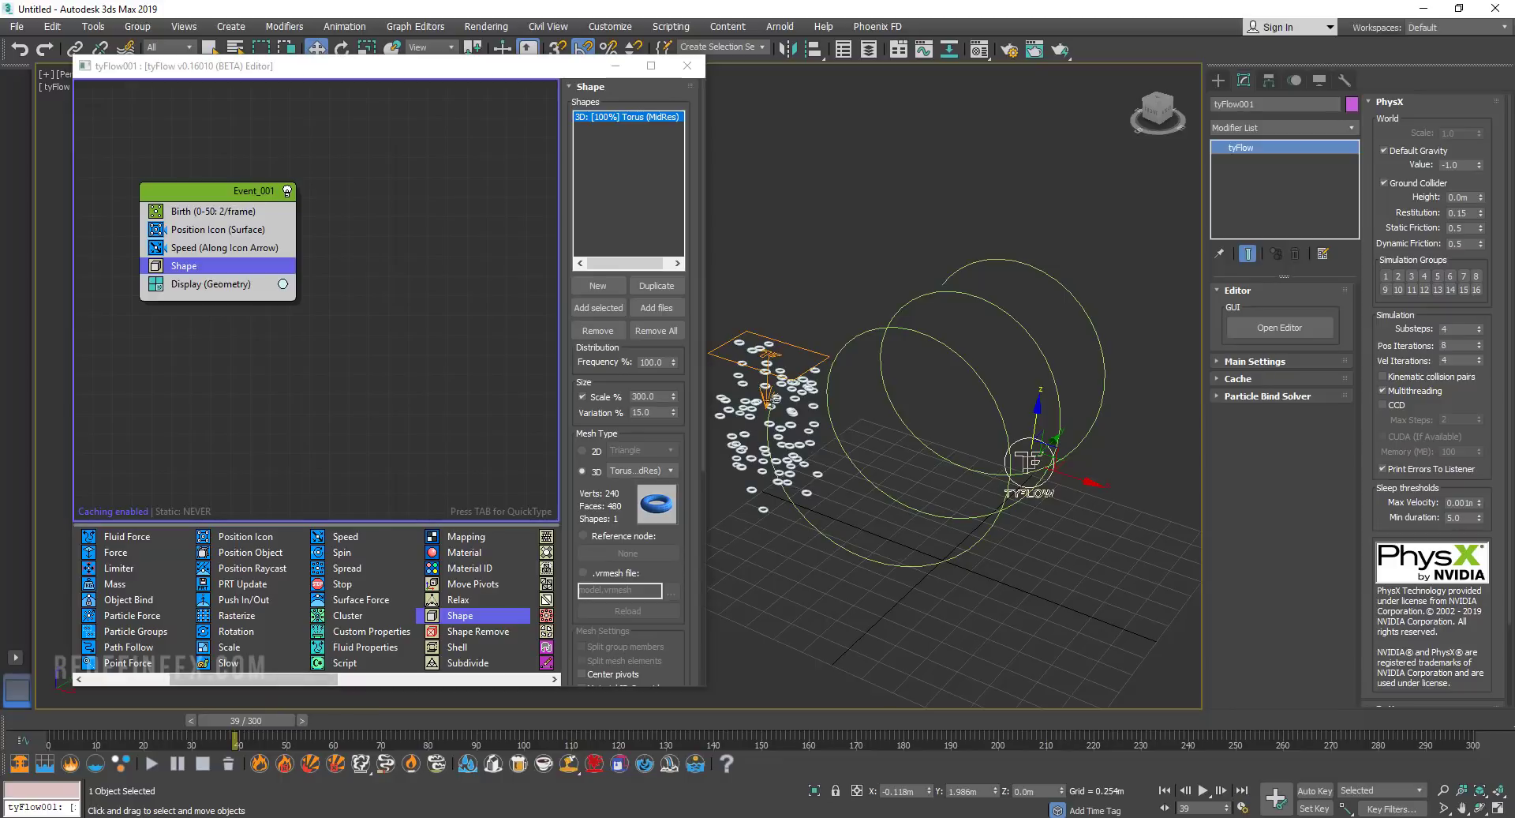
left_click(322, 677)
left_click_drag(313, 677, 189, 278)
left_click_drag(235, 720, 49, 722)
Create a second event with a Path Follow operator, assign Helix001 as its path, and reposition Event_001 in the graph.
left_click_drag(311, 678, 375, 370)
scroll(354, 674, "up", 5)
left_click(597, 278)
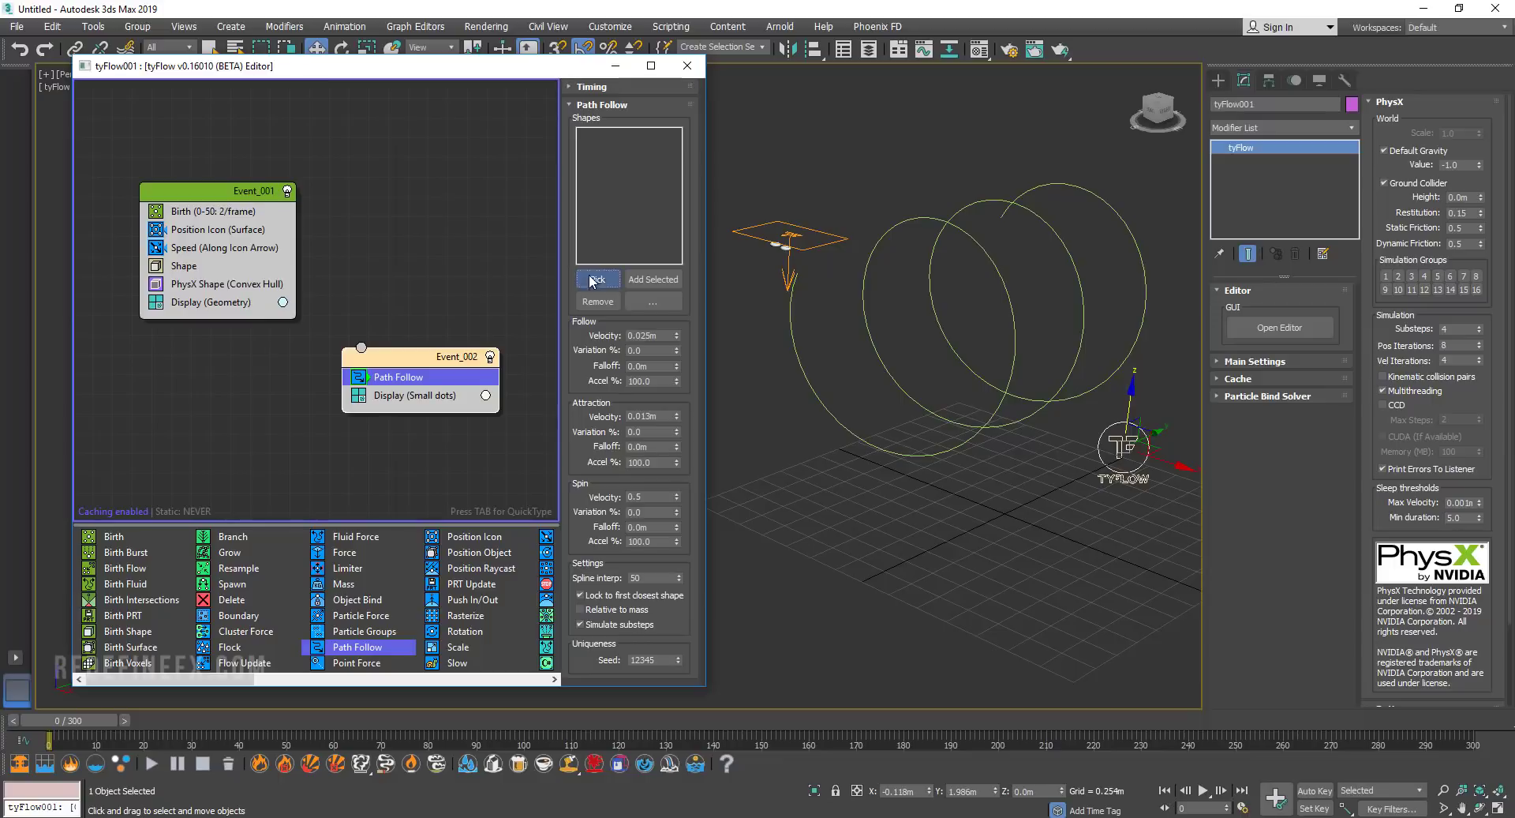
left_click(807, 382)
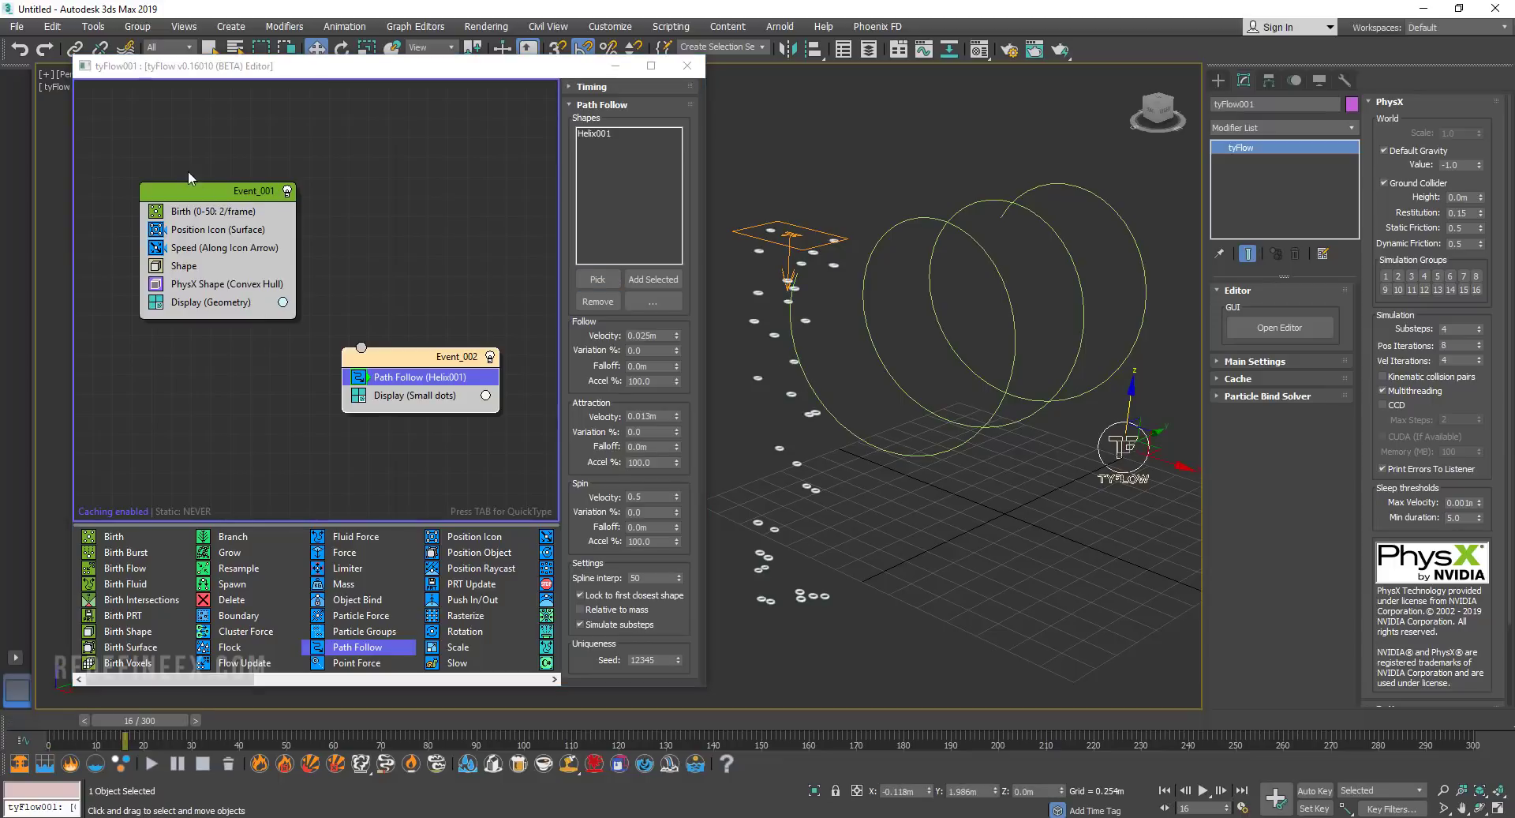
left_click_drag(181, 192, 171, 186)
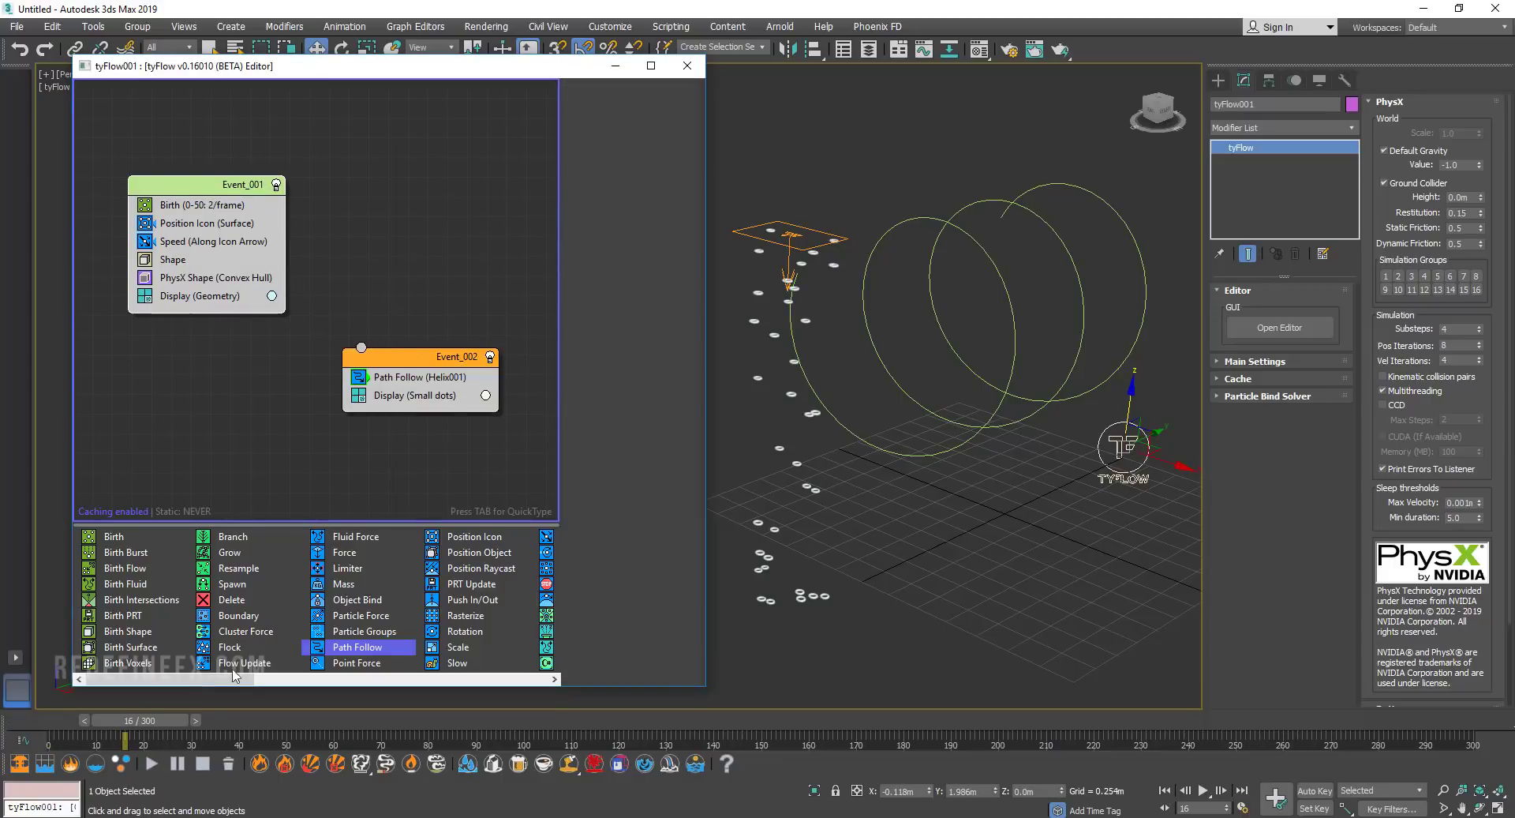
Add a Send Out operator to Event_001 below PhysX Shape, connect it to Event_002, and preview frame 8.
left_click_drag(234, 673, 463, 679)
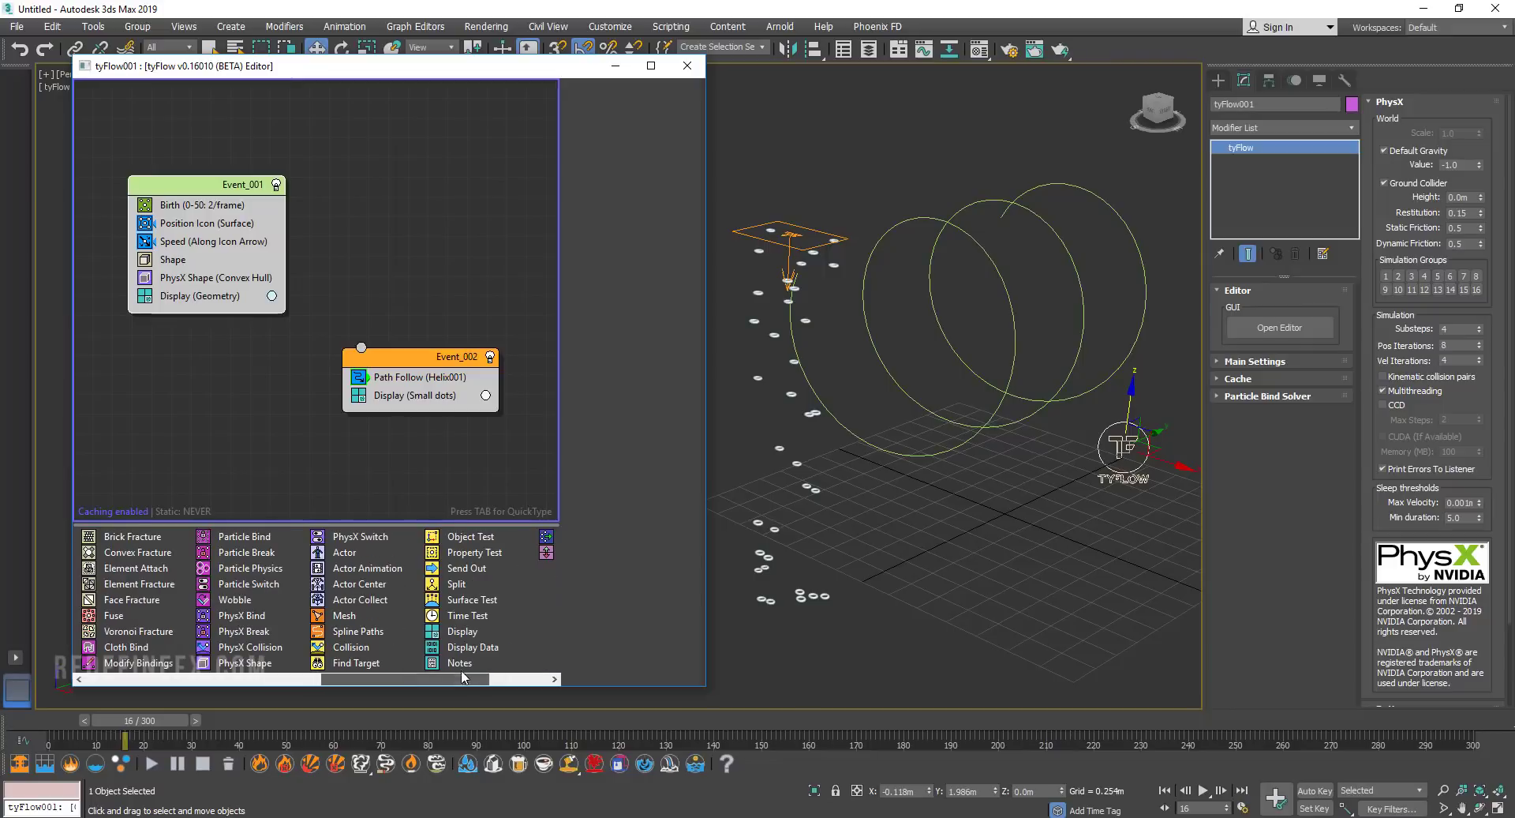
left_click_drag(466, 567, 369, 327)
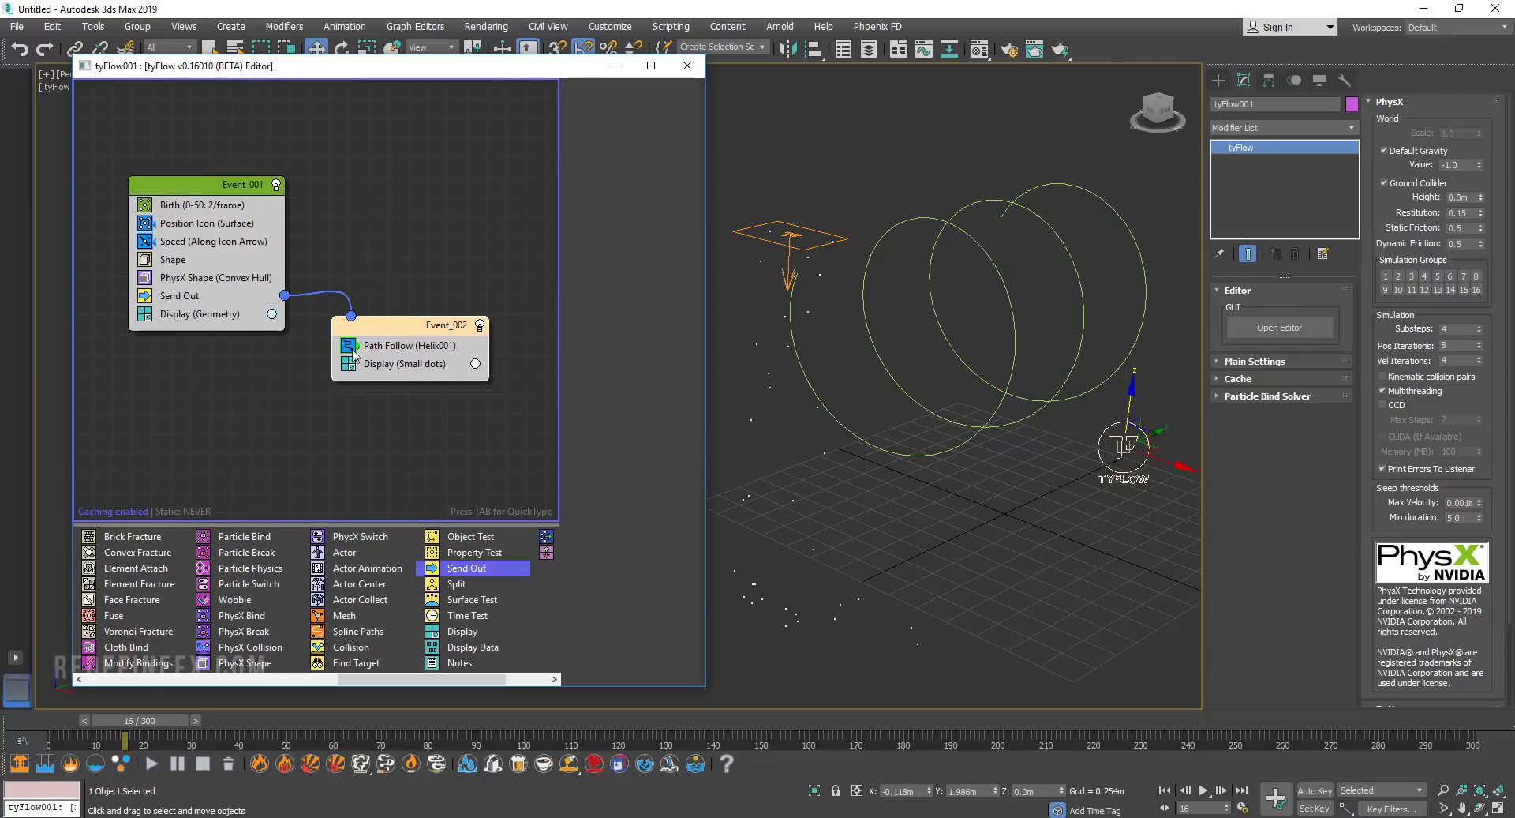
left_click_drag(133, 720, 86, 756)
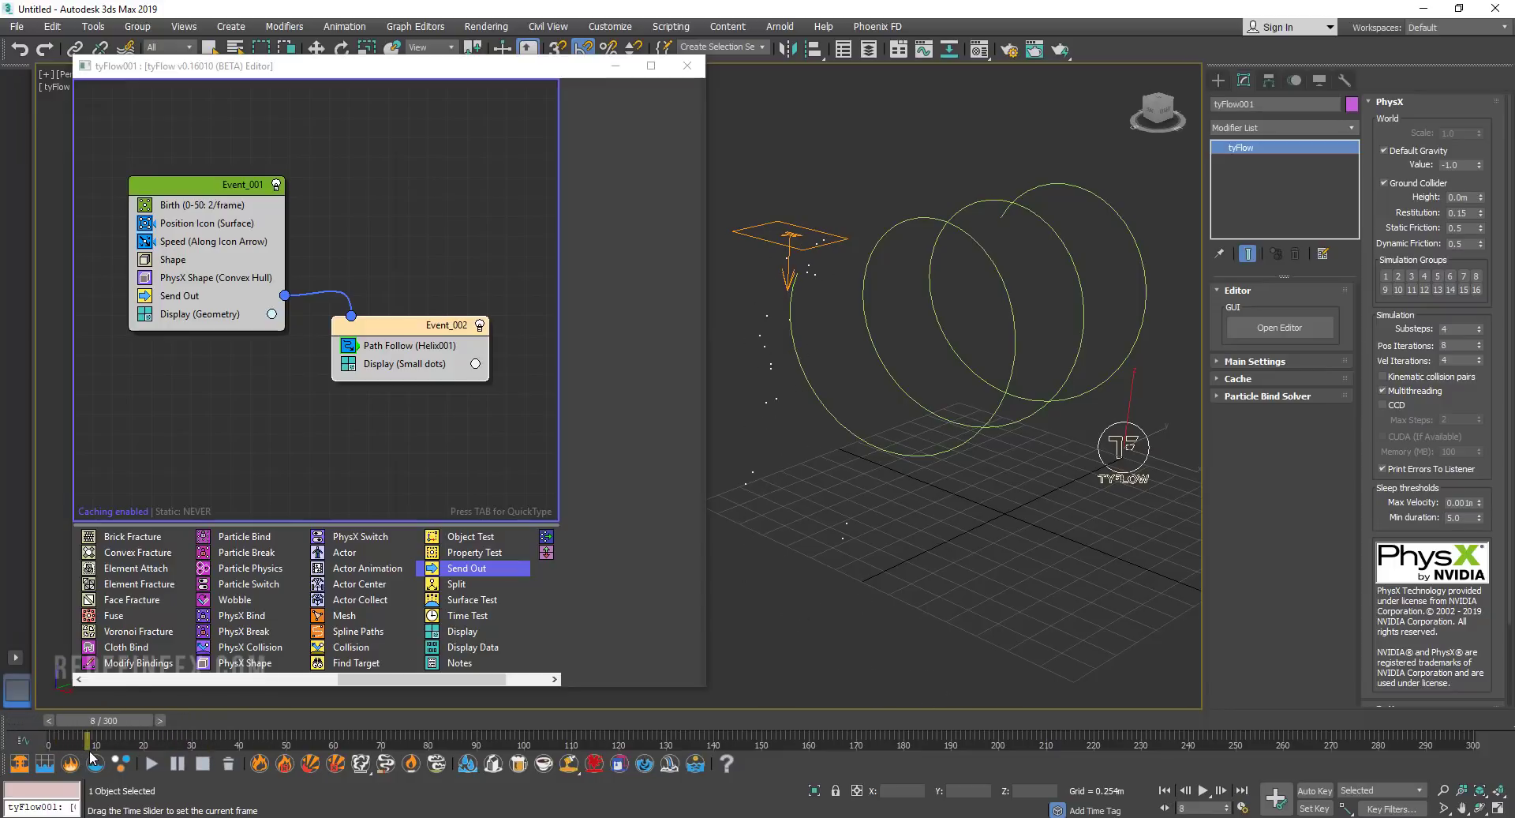
key("w")
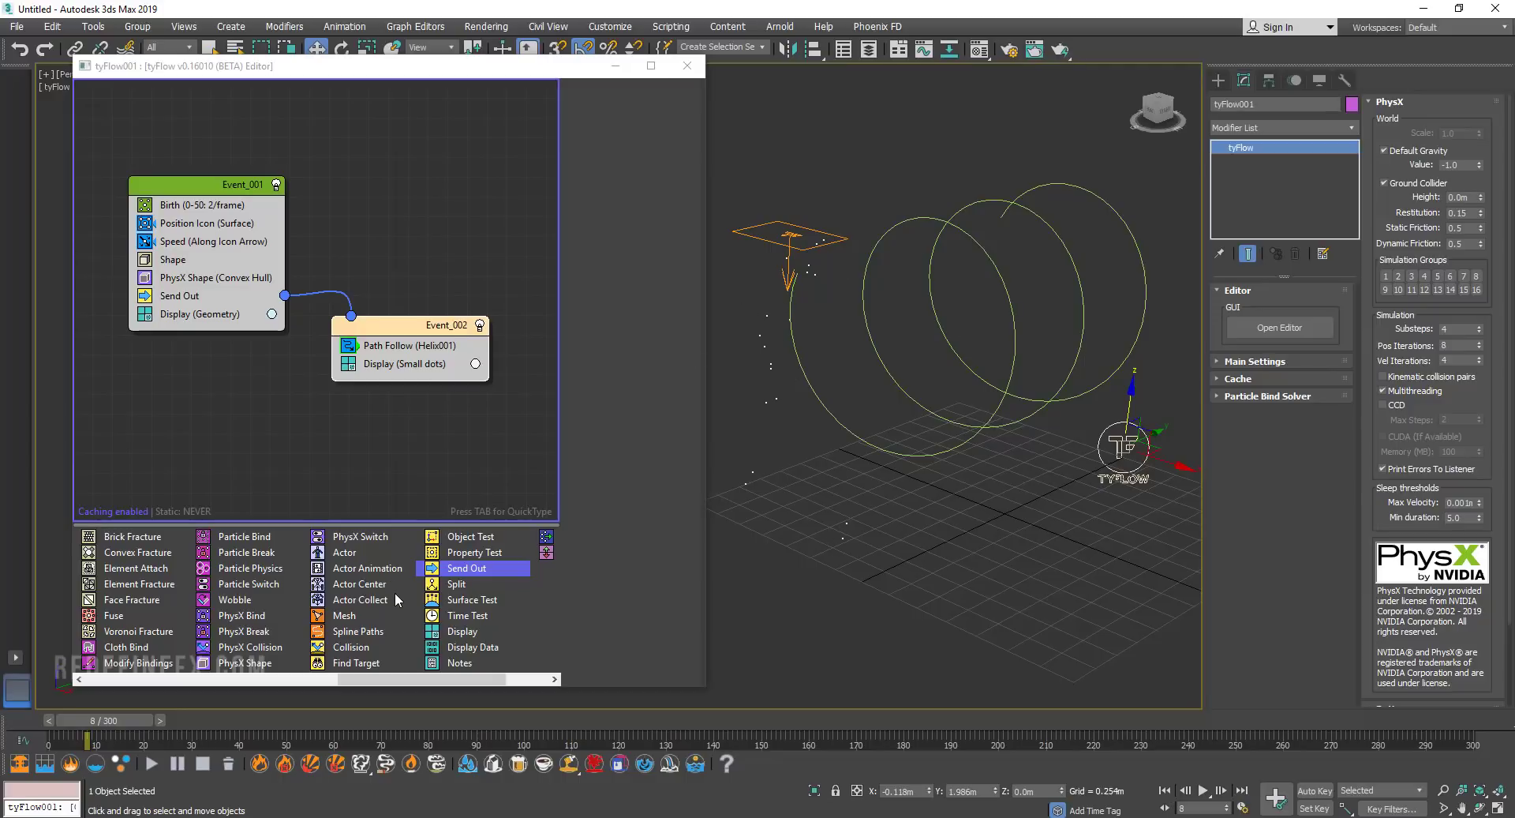
Add a Slow operator above Path Follow in Event_002 and preview the simulation up to frame 174.
left_click_drag(385, 682, 178, 683)
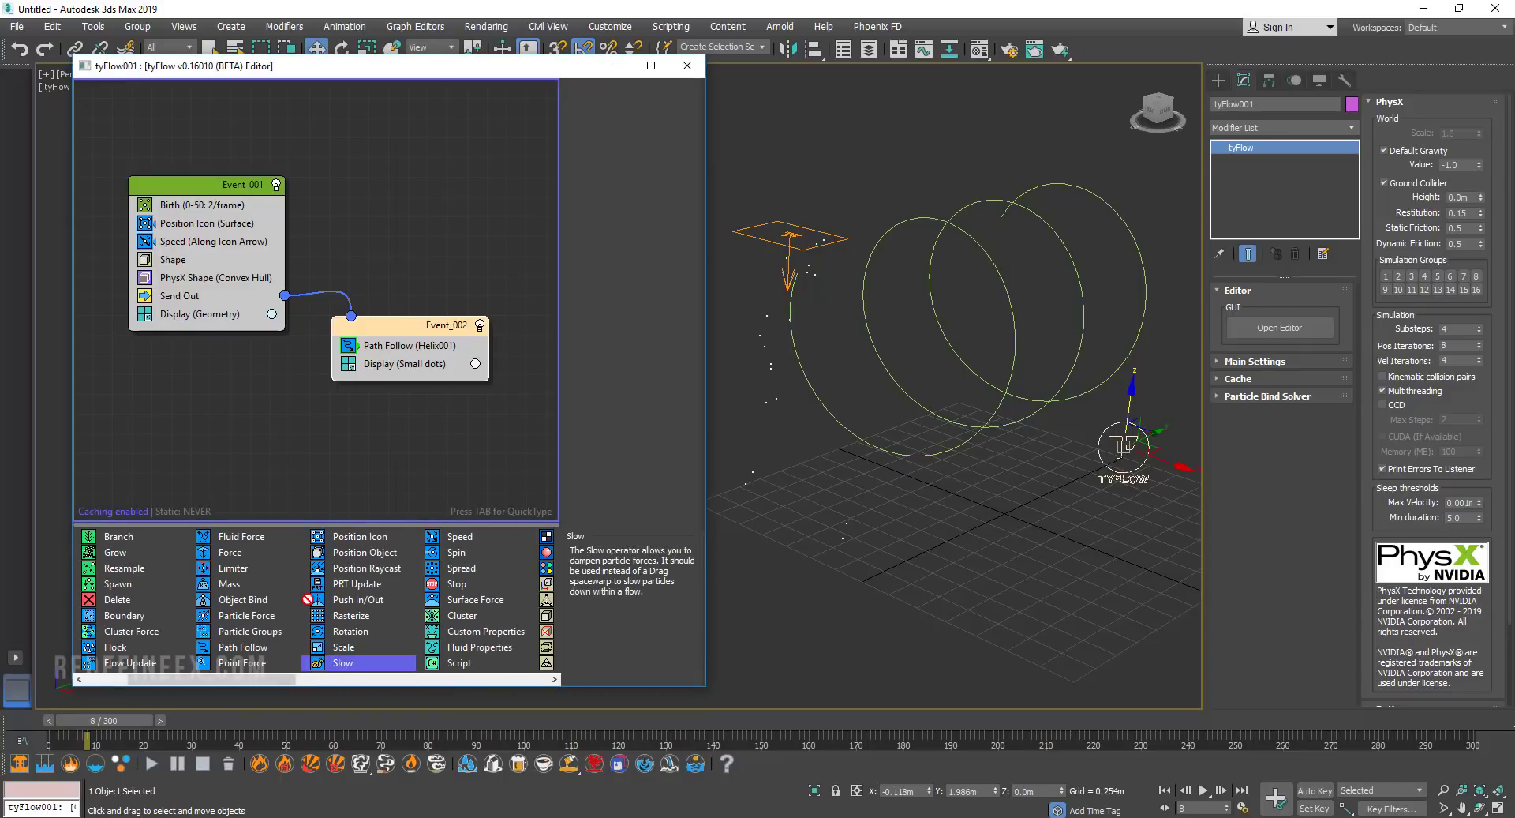
left_click_drag(387, 457, 392, 347)
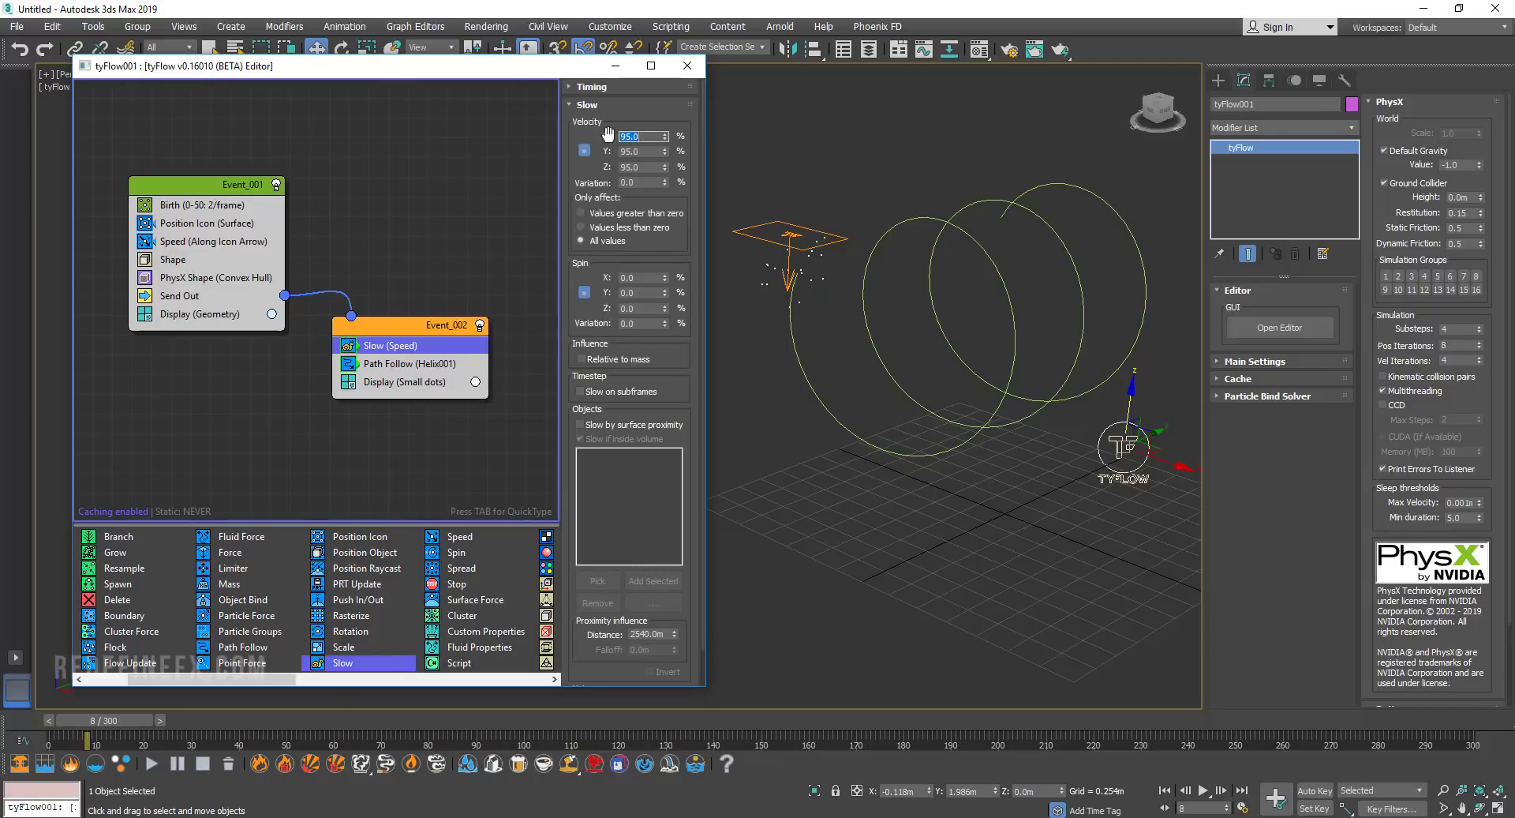
left_click_drag(290, 722, 455, 733)
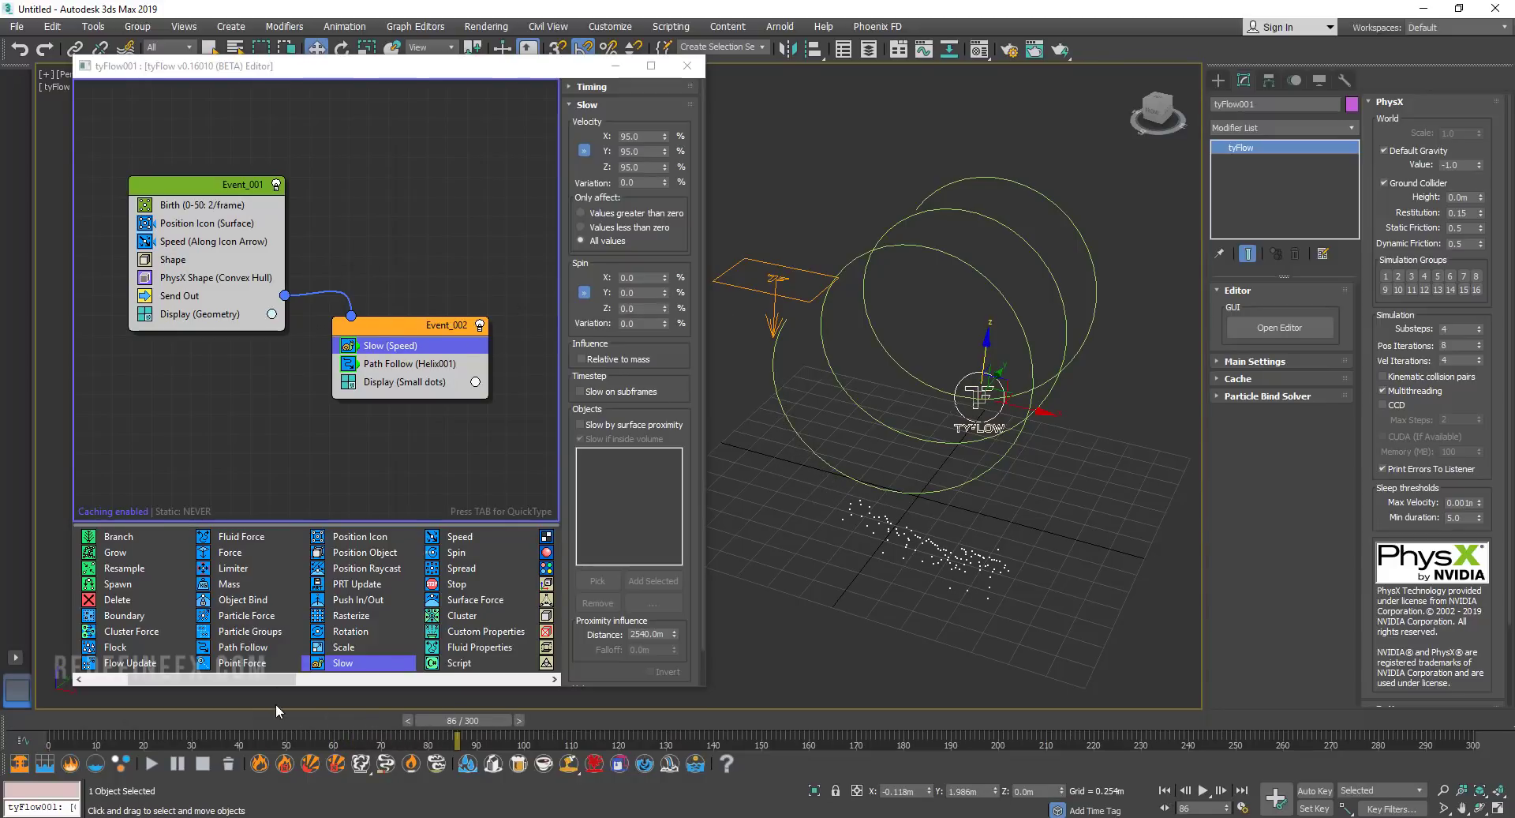
left_click_drag(429, 718, 803, 688)
key("w")
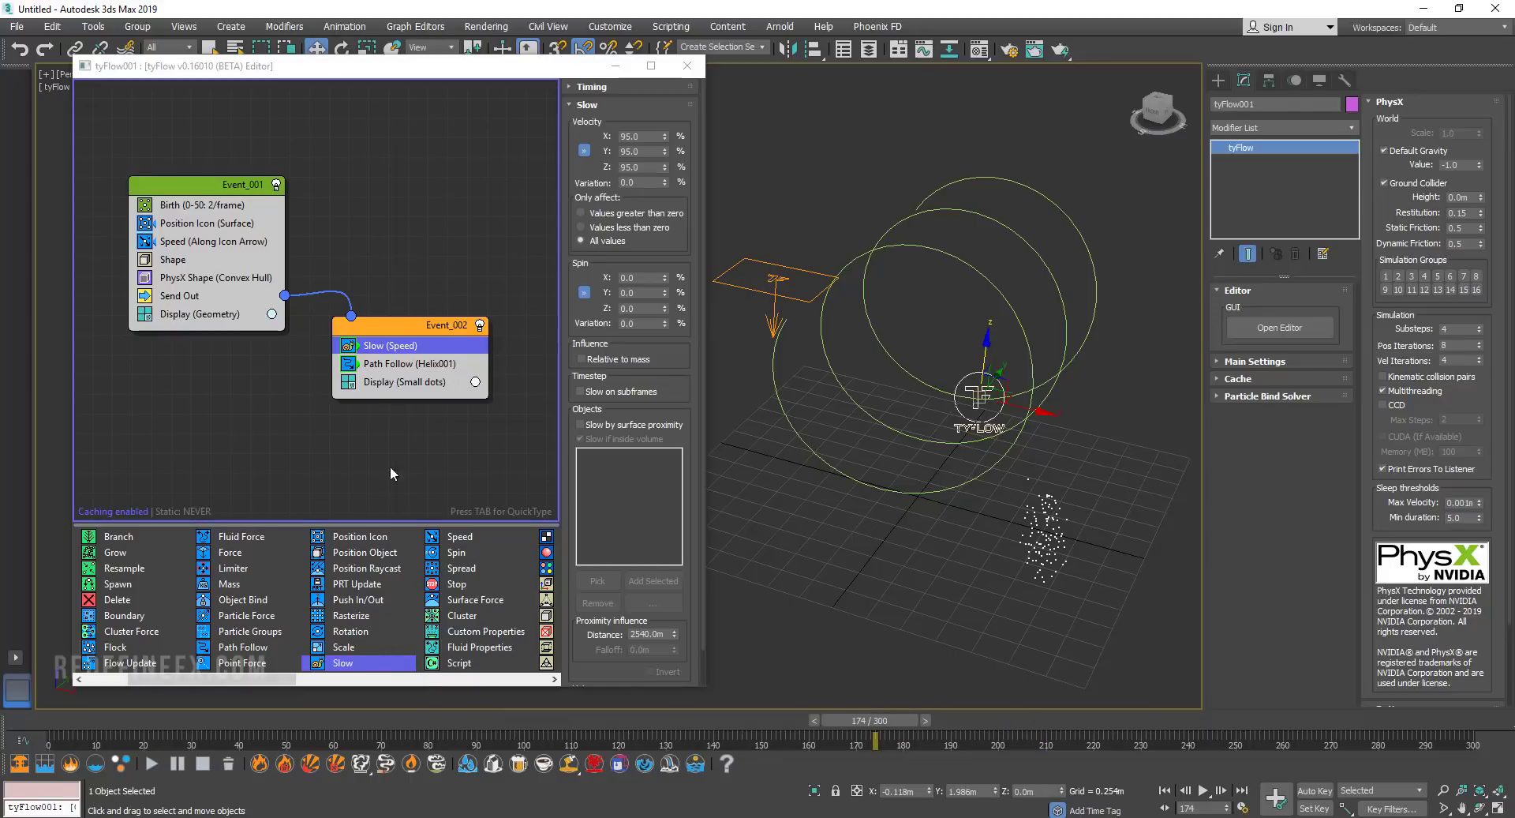
Set Path Follow's follow velocity to 0.1m and attraction velocity to 0.07m, and preview up to frame 91.
left_click(377, 364)
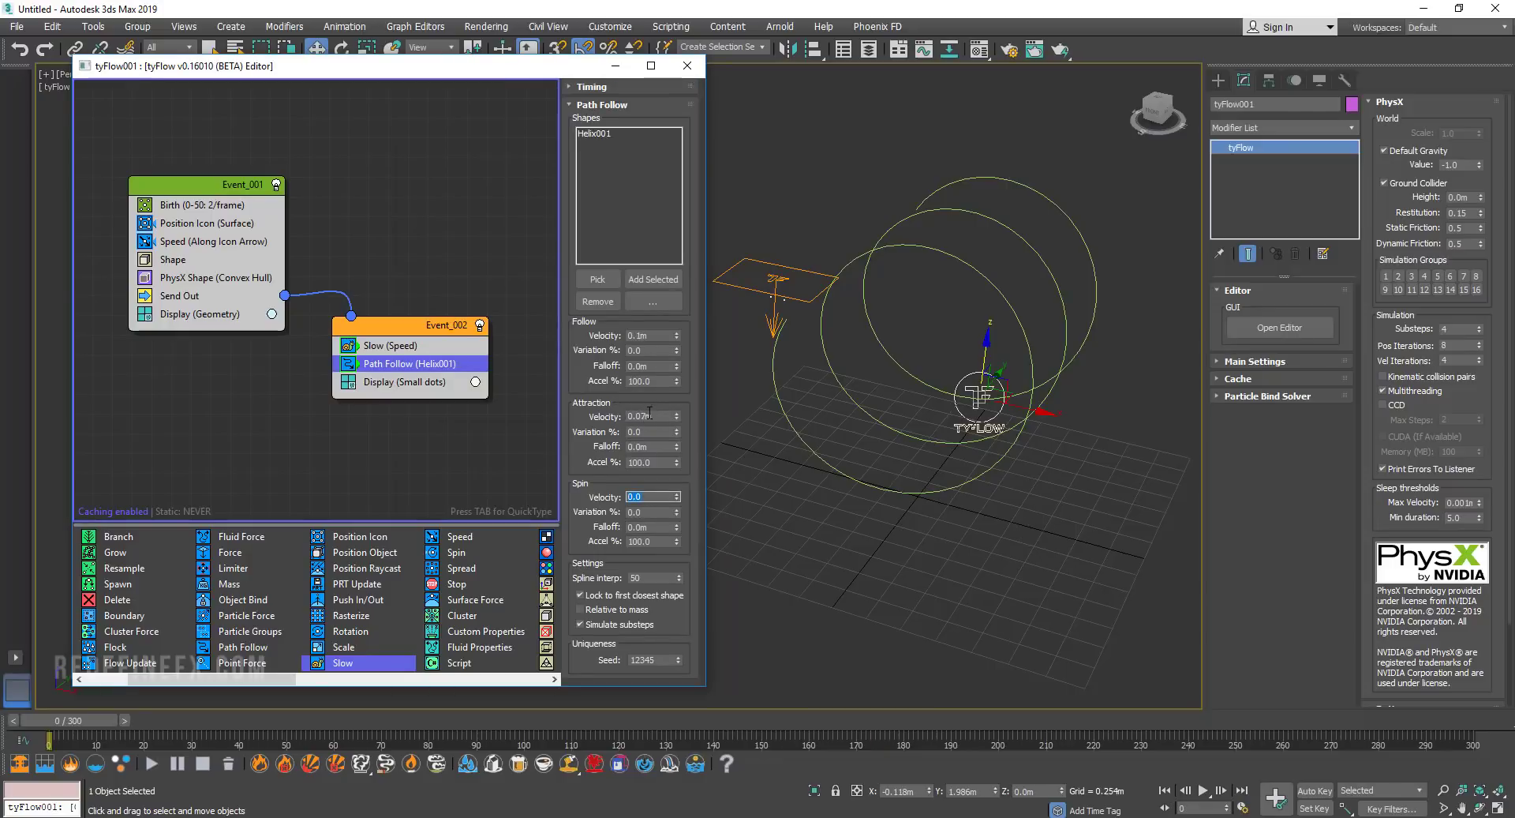
left_click_drag(658, 416, 619, 425)
left_click_drag(658, 335, 609, 339)
left_click(656, 416)
left_click_drag(108, 721, 513, 738)
Change the display type of Event_002's particles to Geometry and preview the result up to frame 48.
left_click(379, 386)
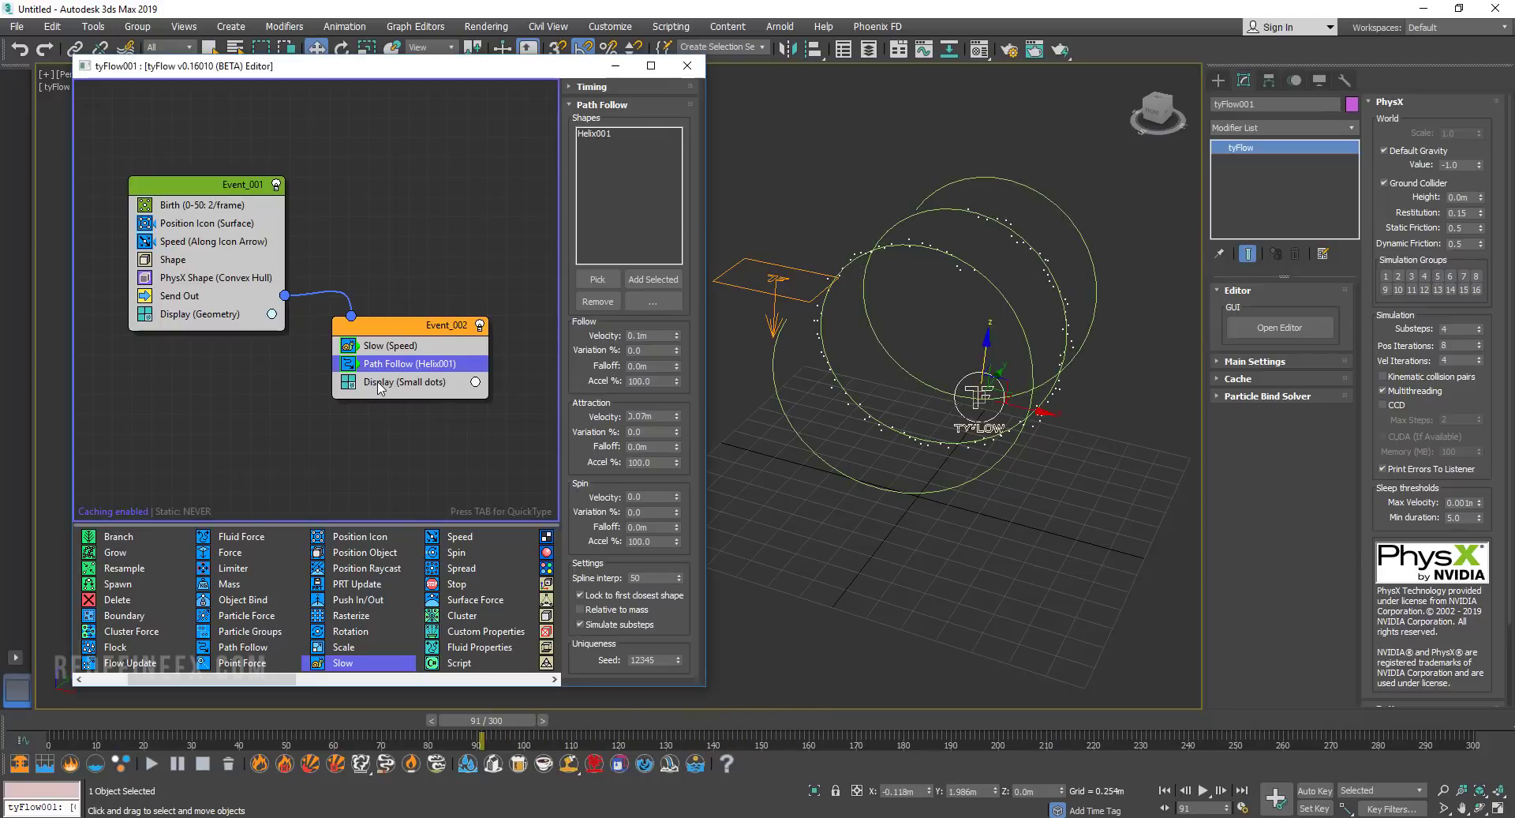
left_click(379, 384)
left_click(594, 118)
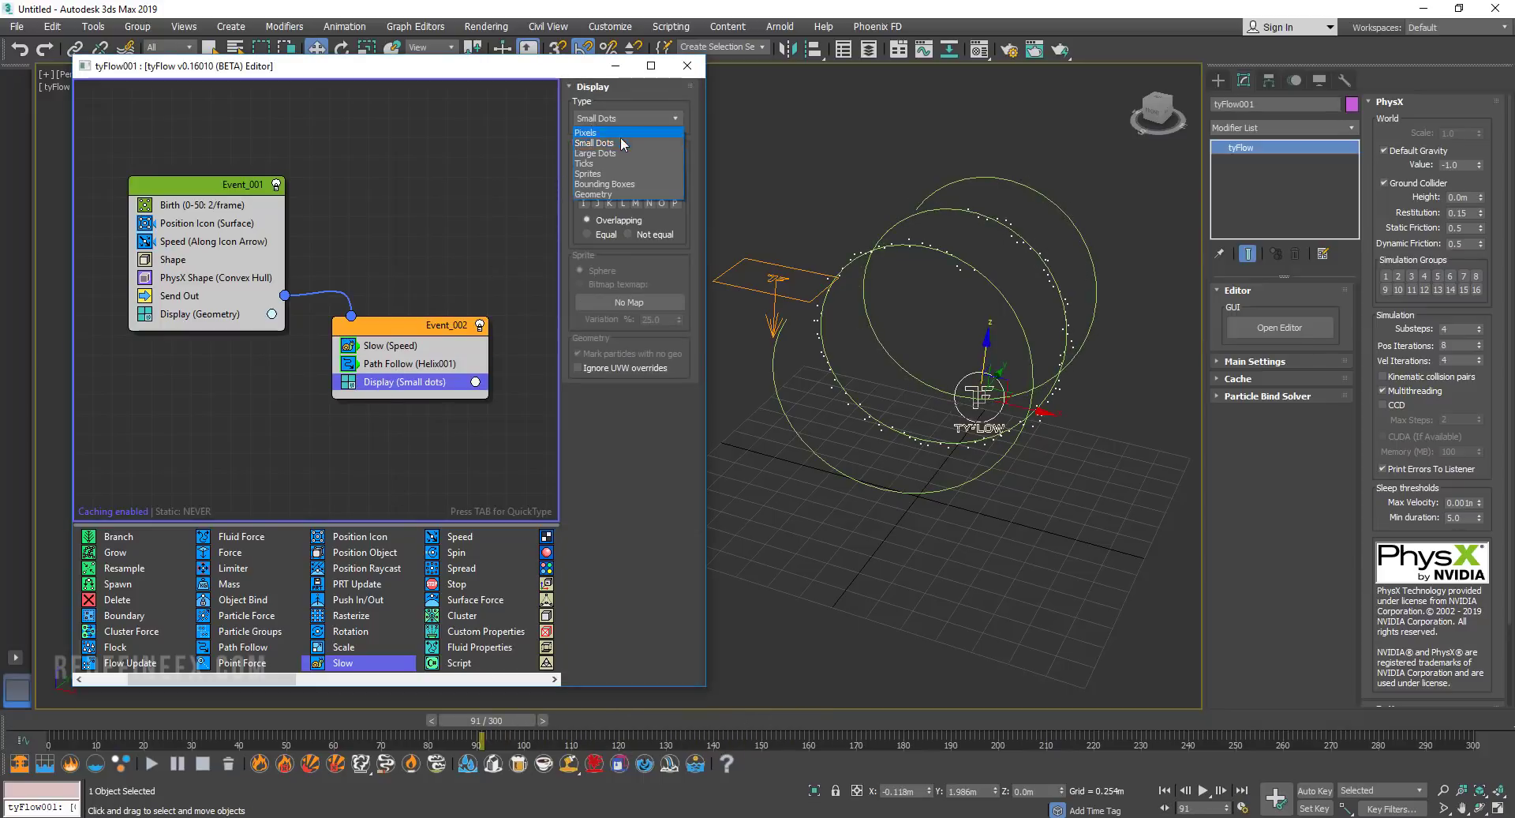
left_click(600, 194)
left_click_drag(77, 719, 315, 720)
key("w")
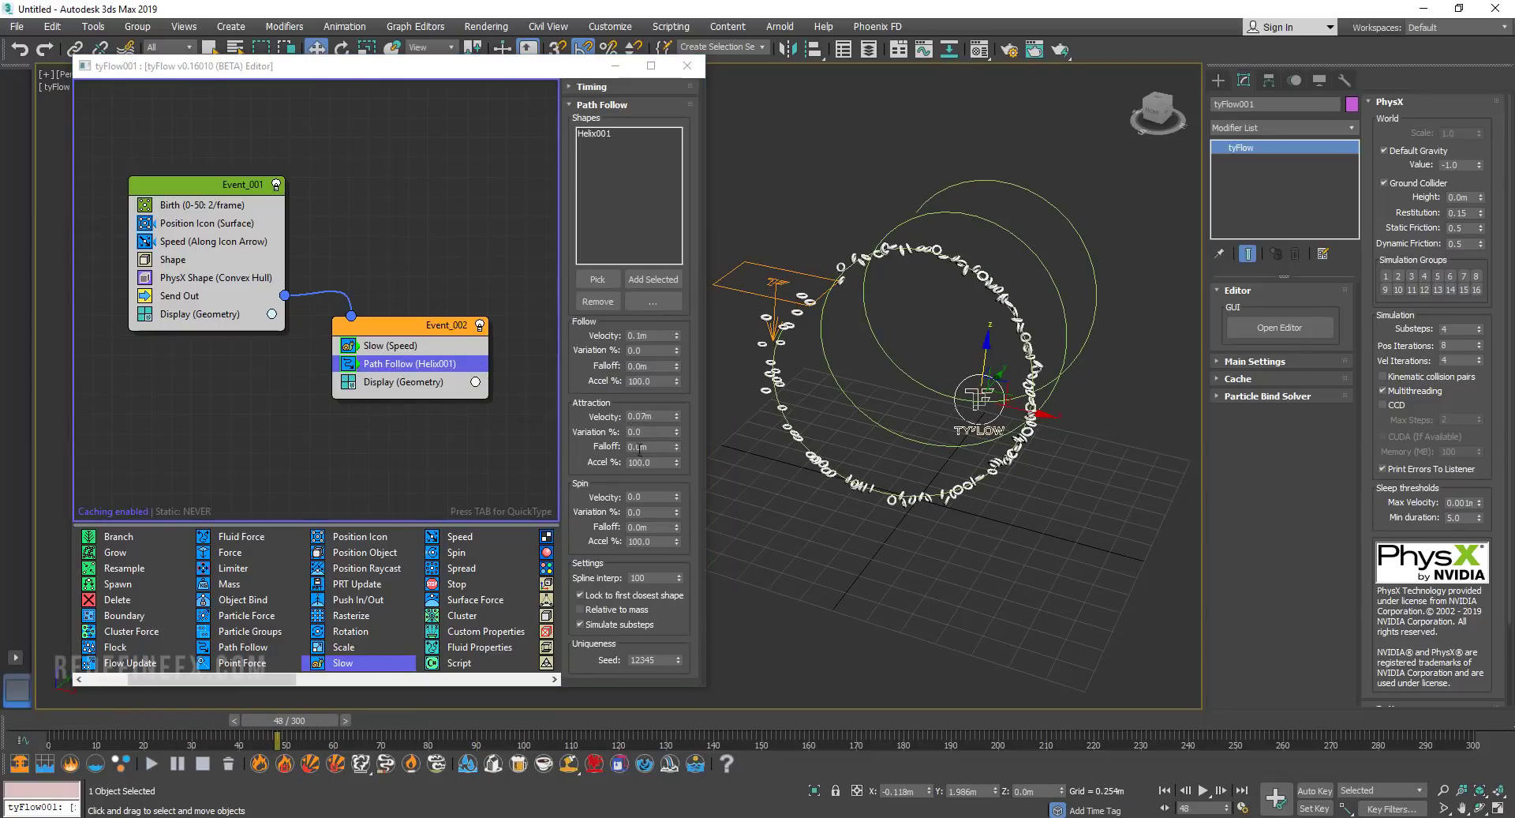
Set the Path Follow attraction Accel to 50% and scrub the timeline to check the motion.
left_click(656, 464)
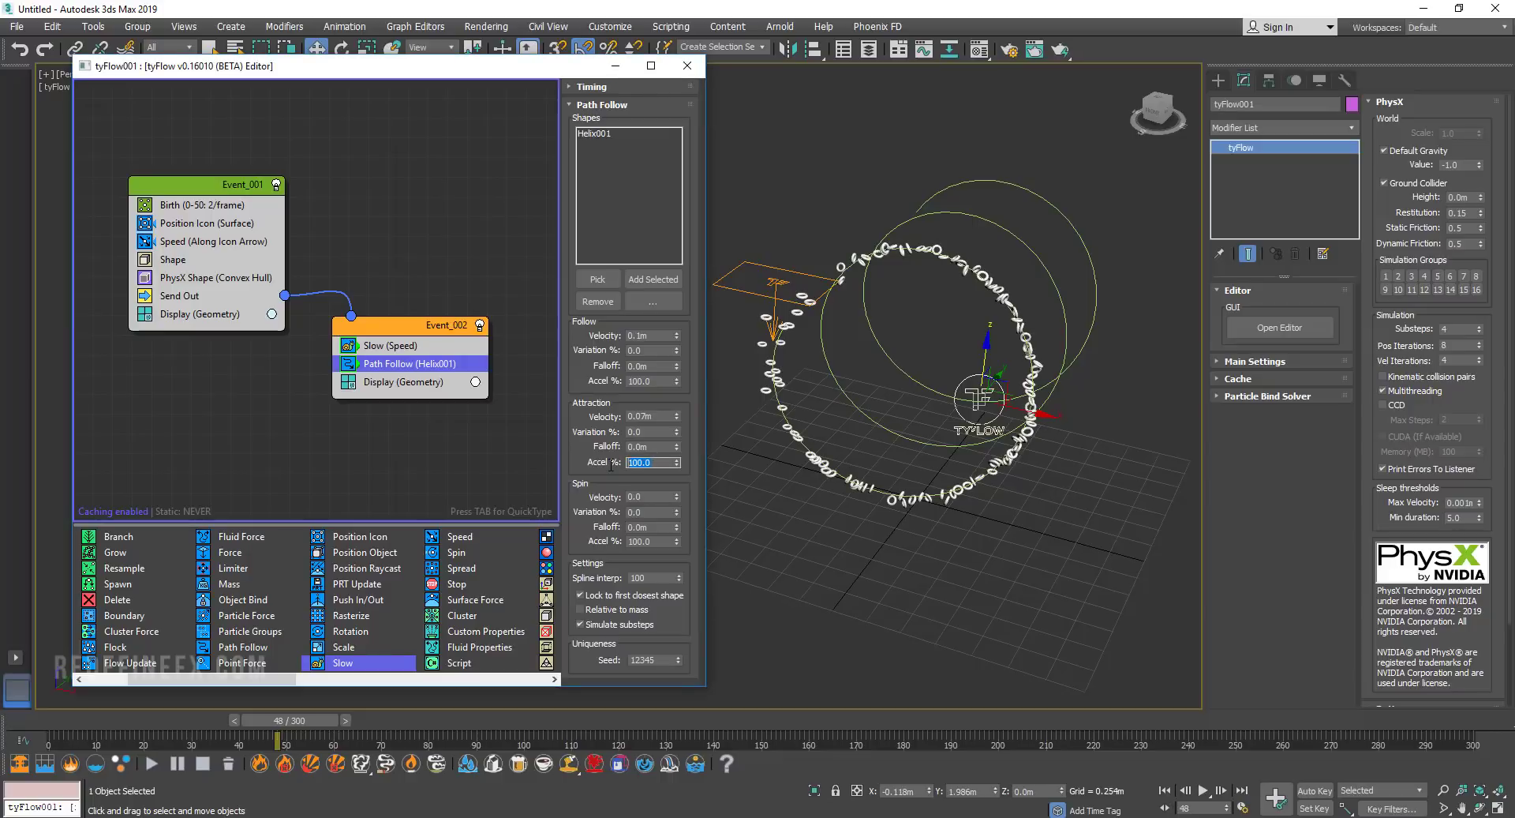
key("Return")
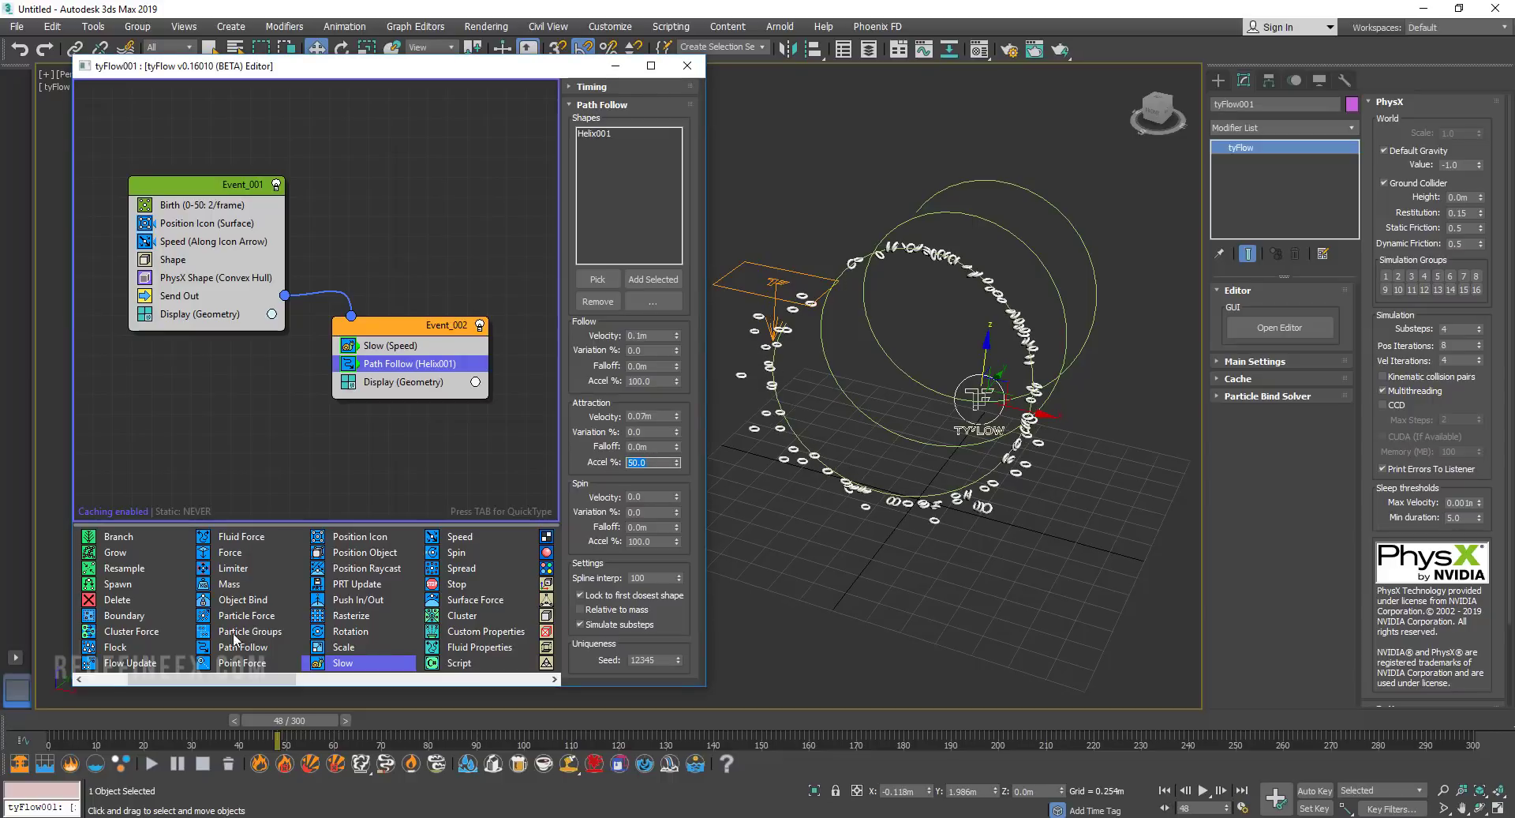
left_click_drag(59, 713, 830, 690)
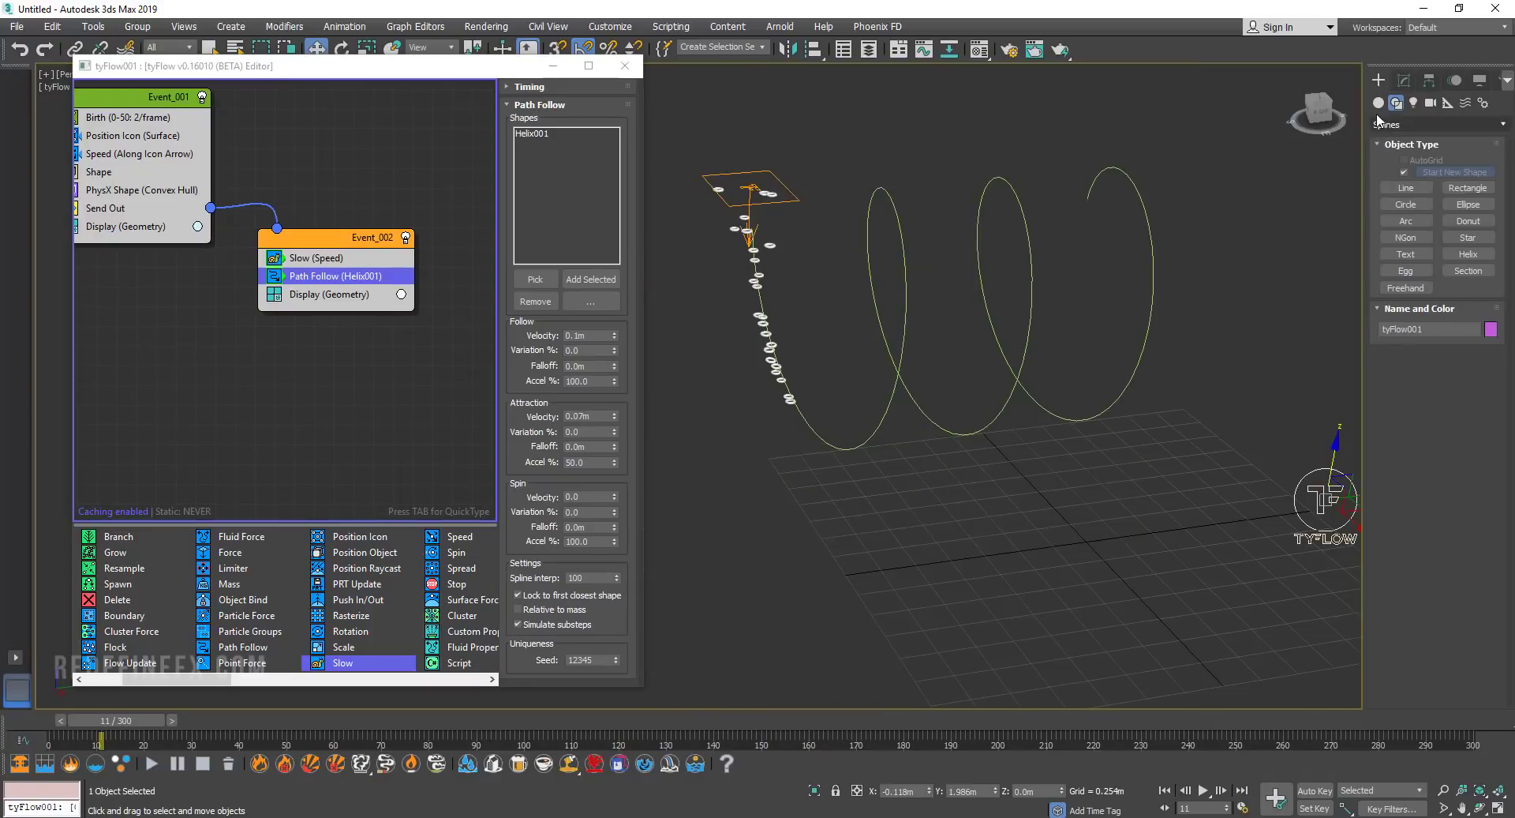
Create an upright box and position it across the helix path at about X 0.272m, Y -1.026m, Z 2.41m.
left_click(1379, 104)
left_click(1406, 175)
left_click_drag(970, 521, 1048, 591)
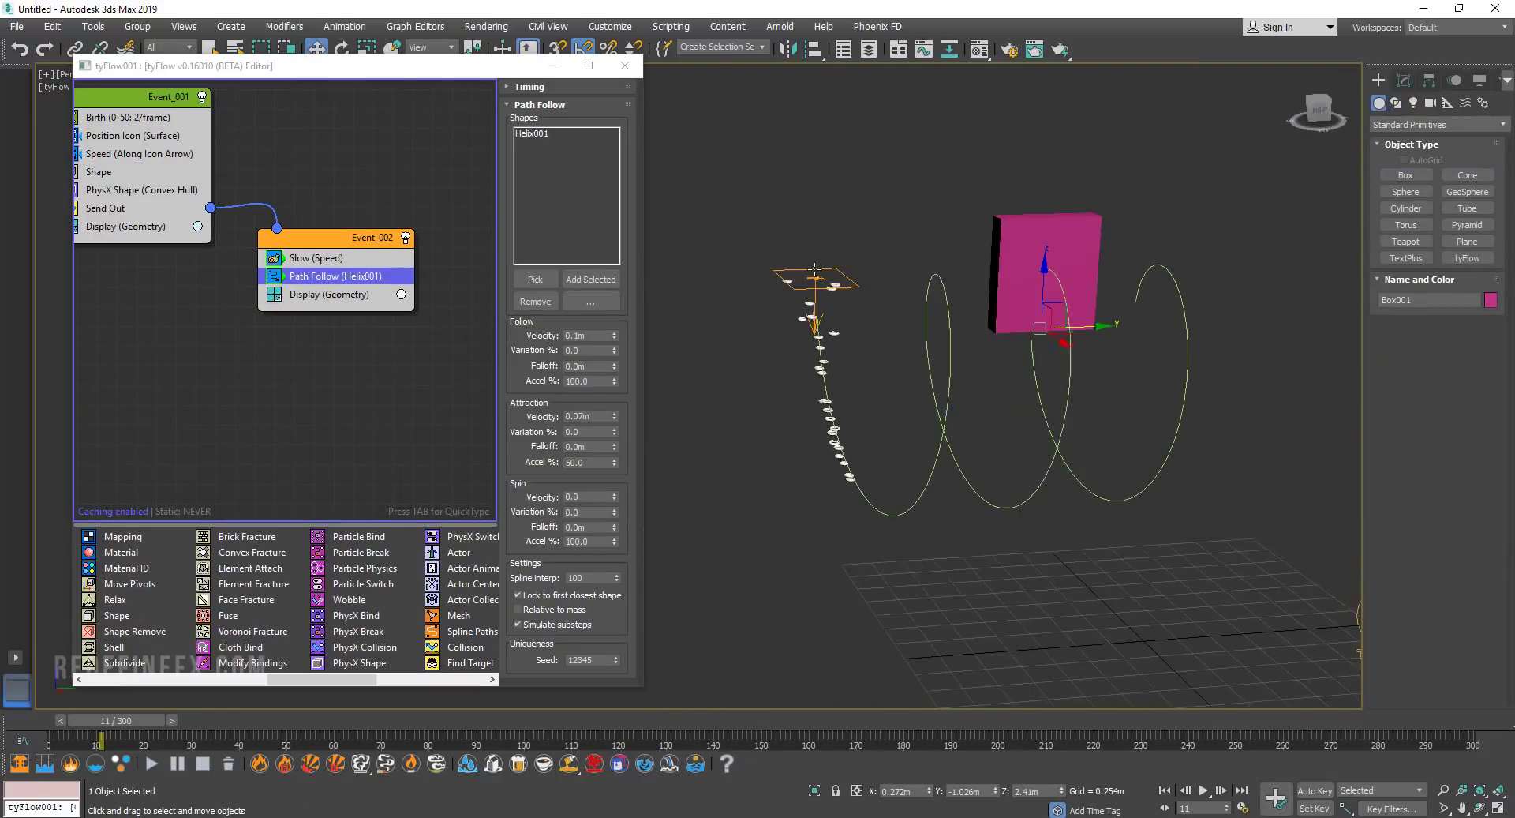
middle_click_drag(1034, 221, 1080, 228, "alt")
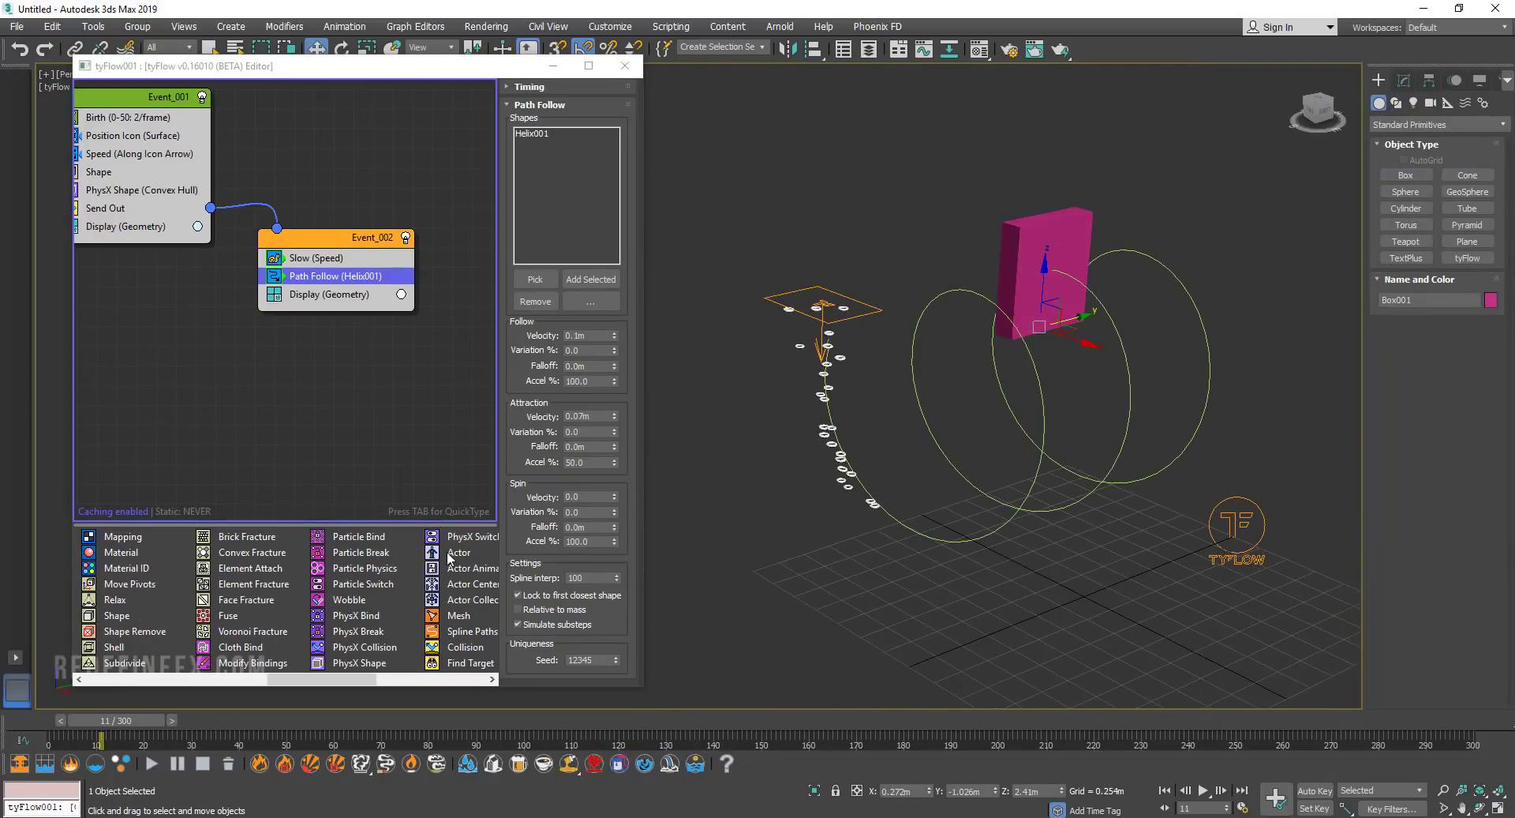
Add a PhysX Collision operator to Event_002 below Path Follow, pick Box001 as its collider, and preview to frame 166.
left_click_drag(354, 653, 311, 294)
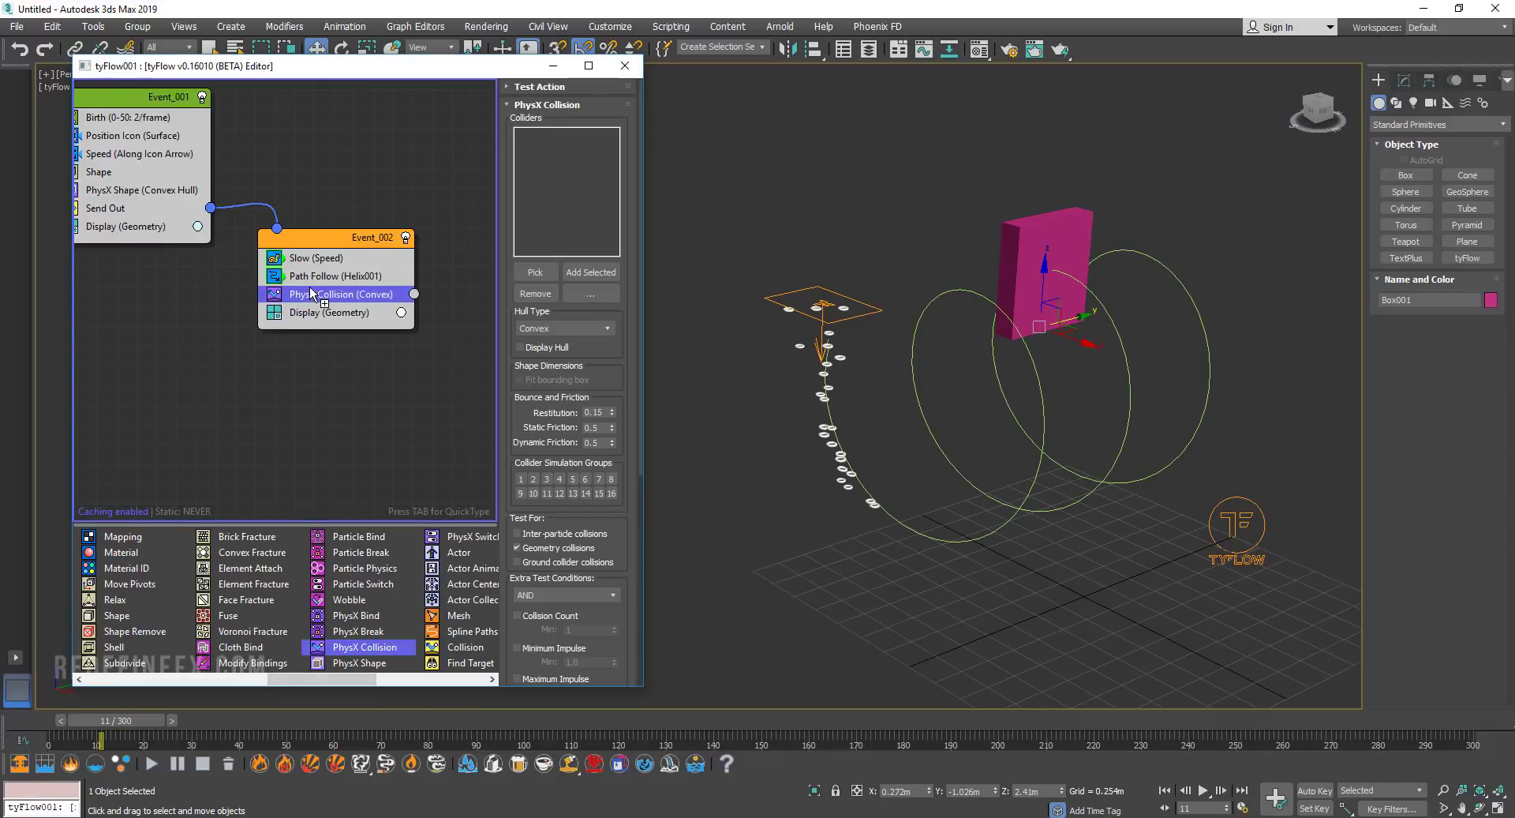
left_click(535, 271)
left_click(1021, 241)
left_click_drag(116, 720, 802, 737)
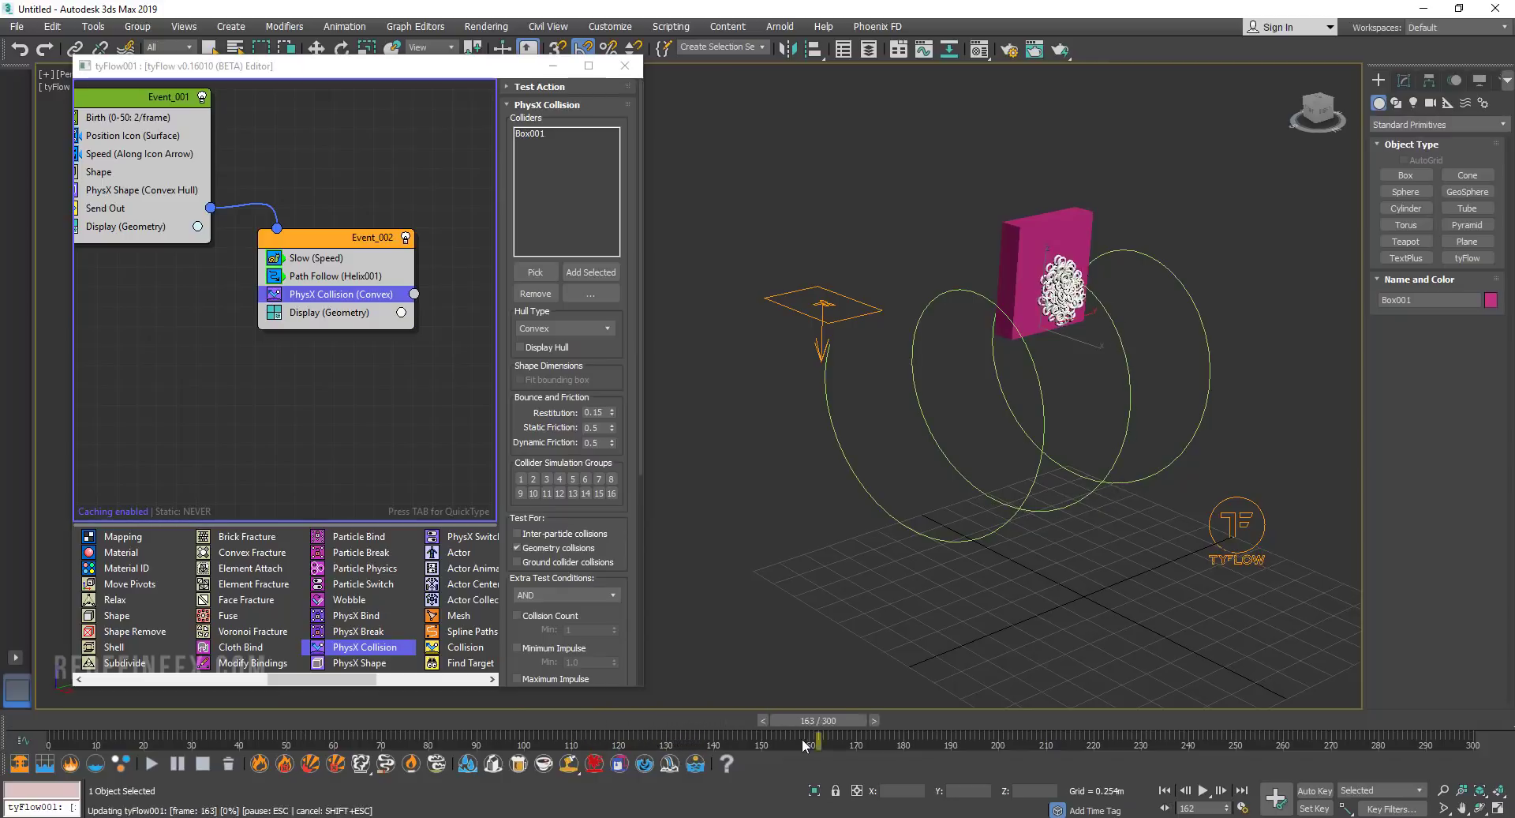
key("w")
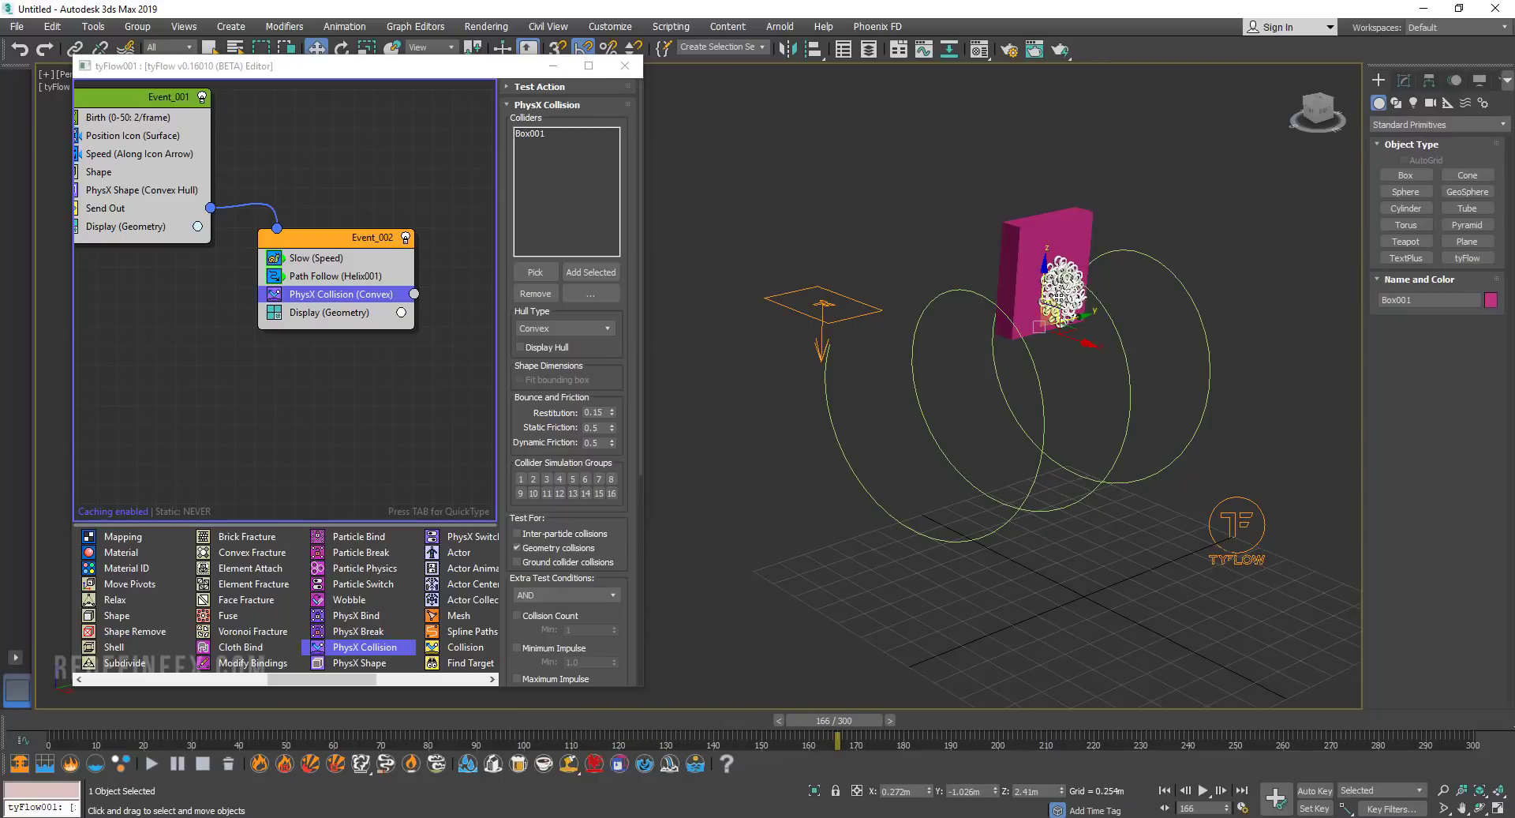
middle_click_drag(1037, 293, 976, 293, "alt")
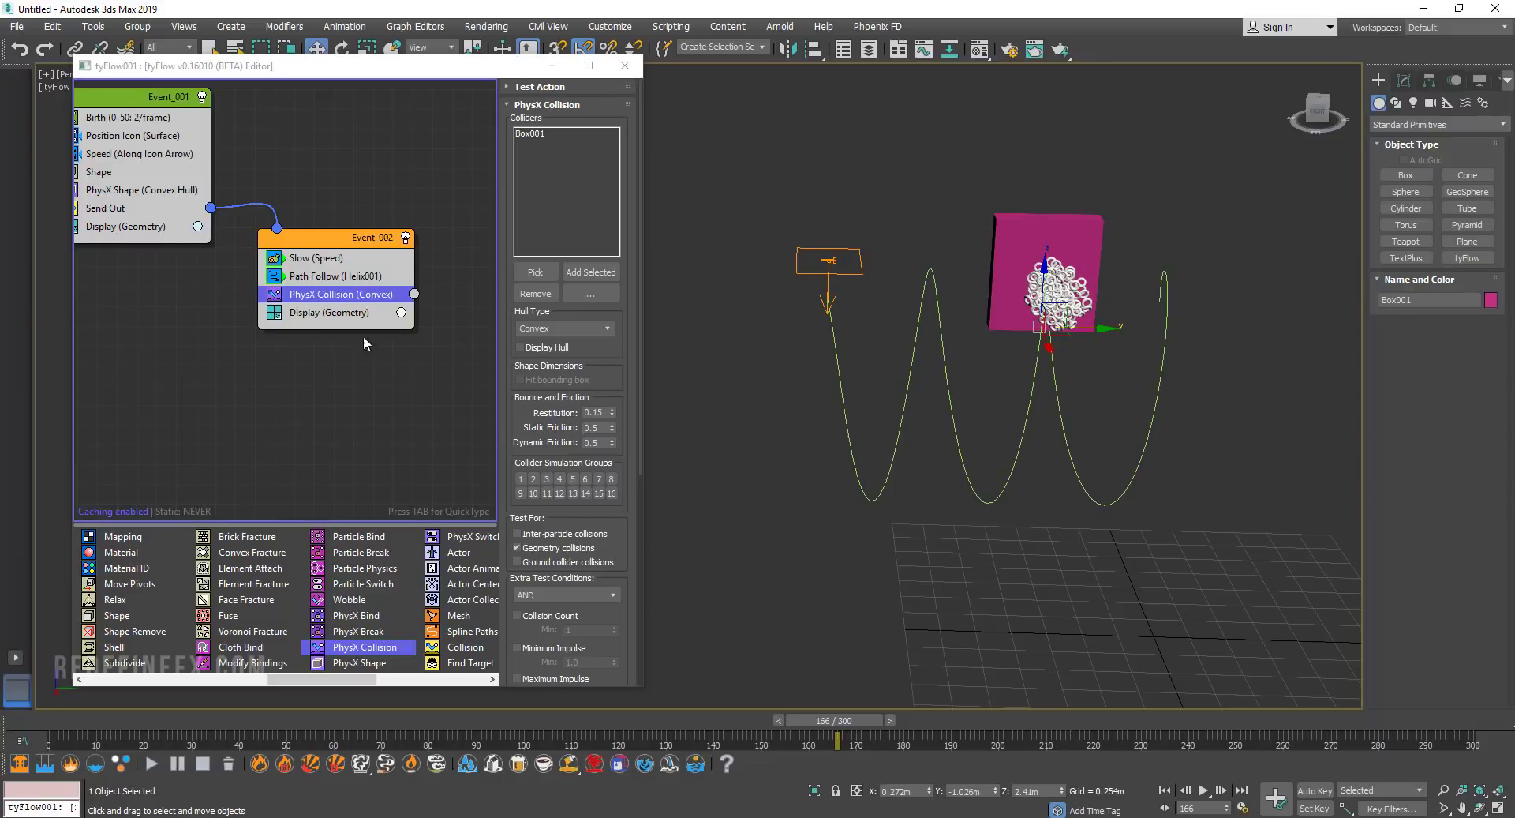
Create a third event with a Voronoi Fracture operator, connect Event_002's PhysX Collision output to it, and preview frame 99.
mouse_move(352, 327)
middle_mouse_down()
mouse_move(287, 321)
mouse_move(348, 321)
middle_mouse_up()
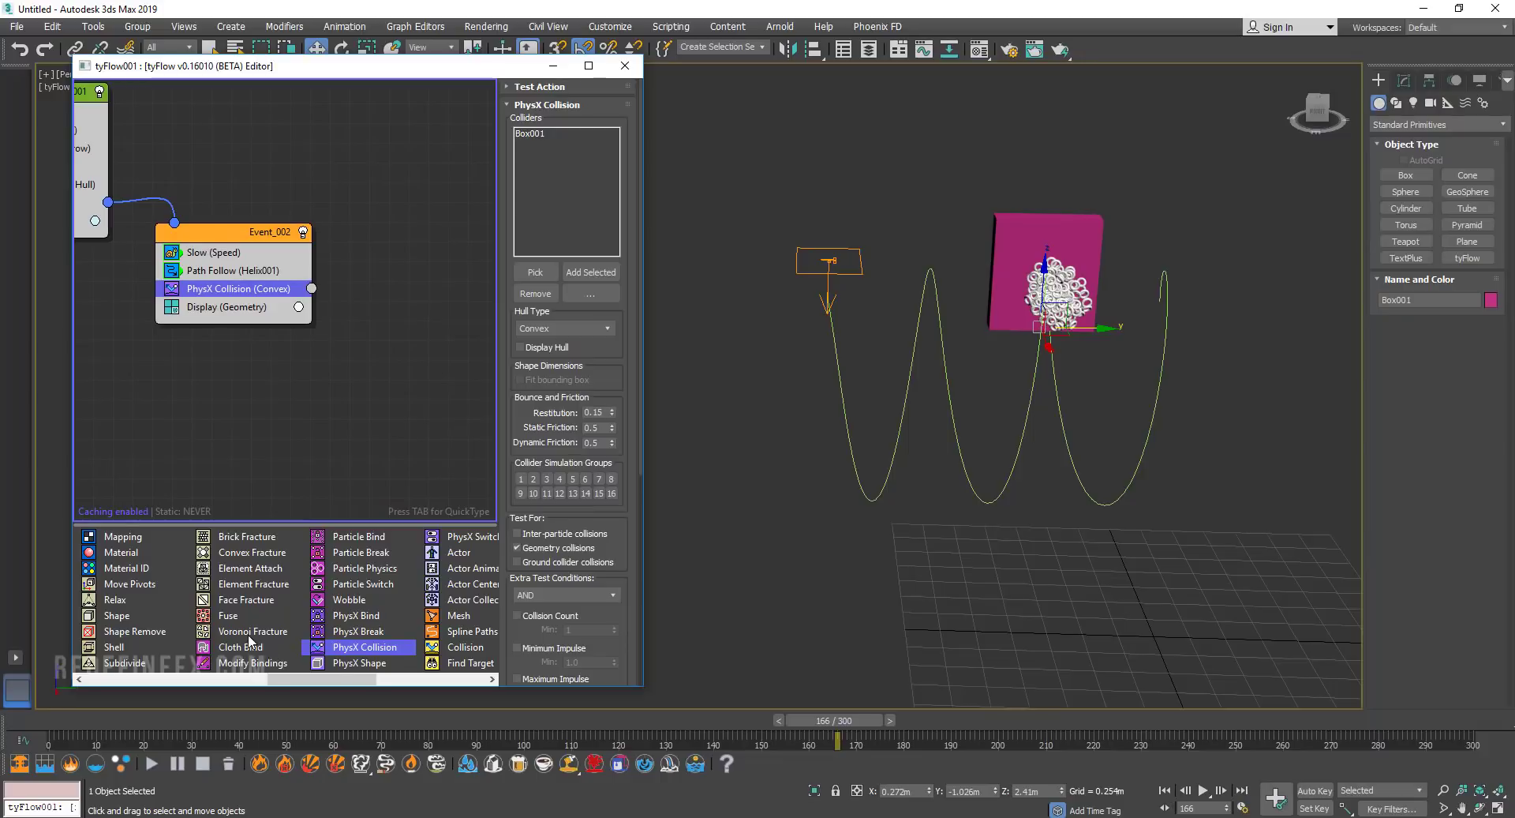
left_click_drag(251, 633, 272, 604)
left_click_drag(412, 346, 412, 348)
middle_click_drag(354, 294, 314, 288)
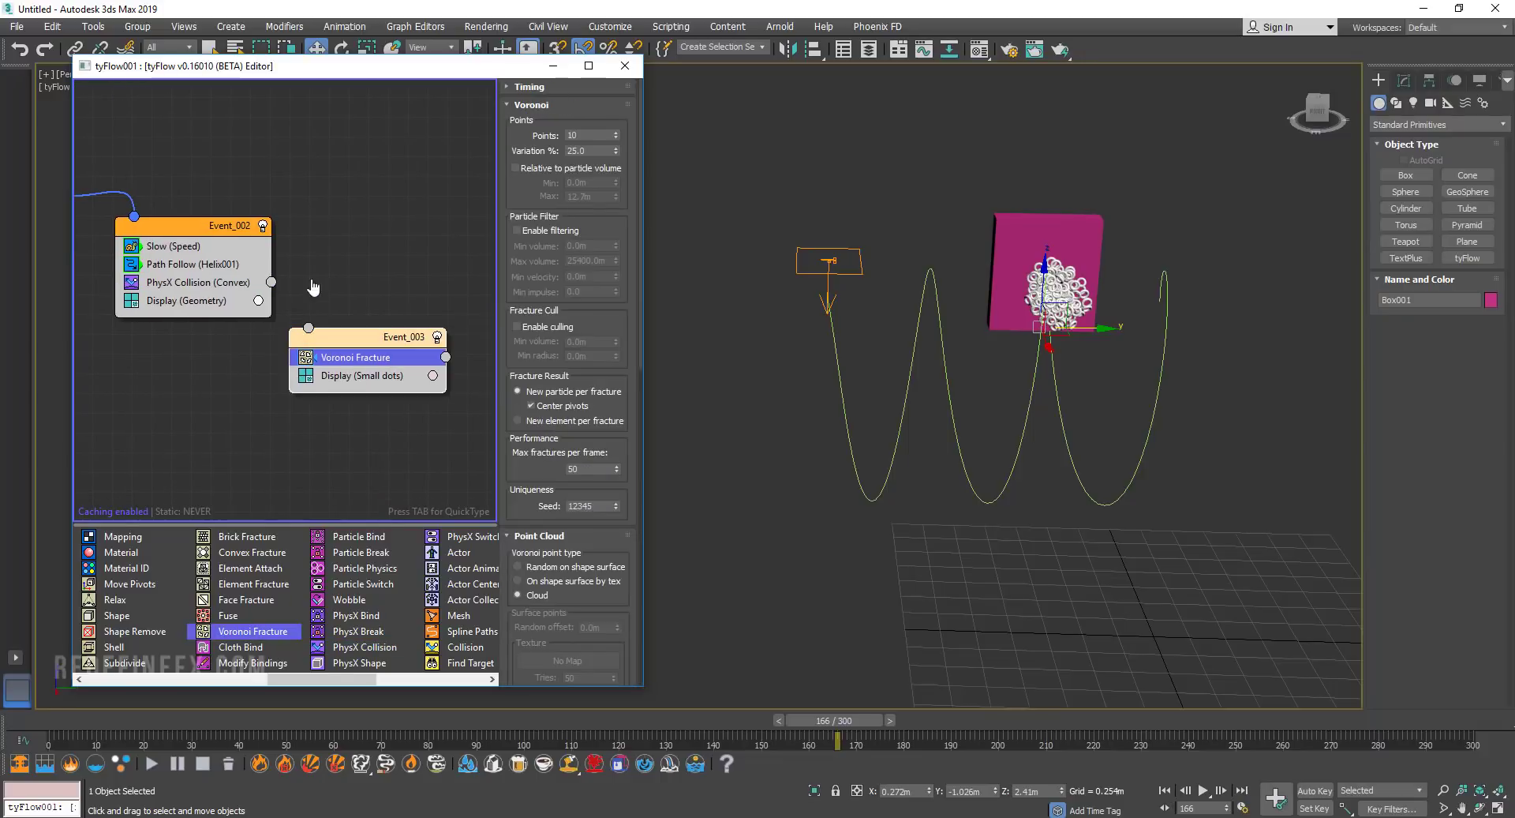
left_click_drag(321, 285, 309, 328)
left_click(320, 727)
left_click_drag(319, 726, 521, 725)
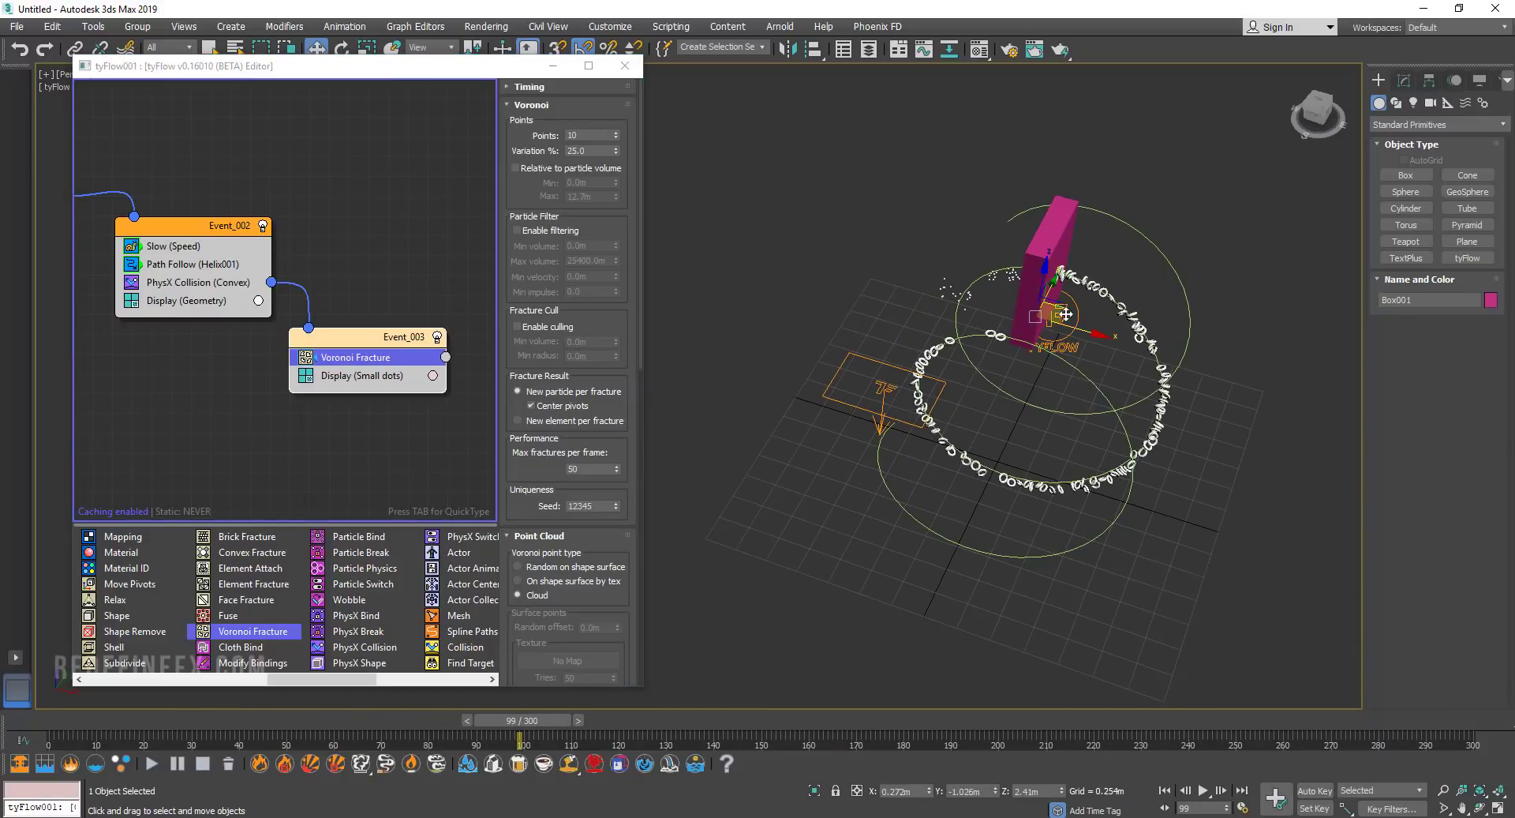
Change the display type of Event_003's fractured particles to Geometry.
mouse_move(1054, 314)
middle_mouse_down("alt")
mouse_move(1049, 289)
mouse_move(1061, 294)
middle_mouse_up("alt")
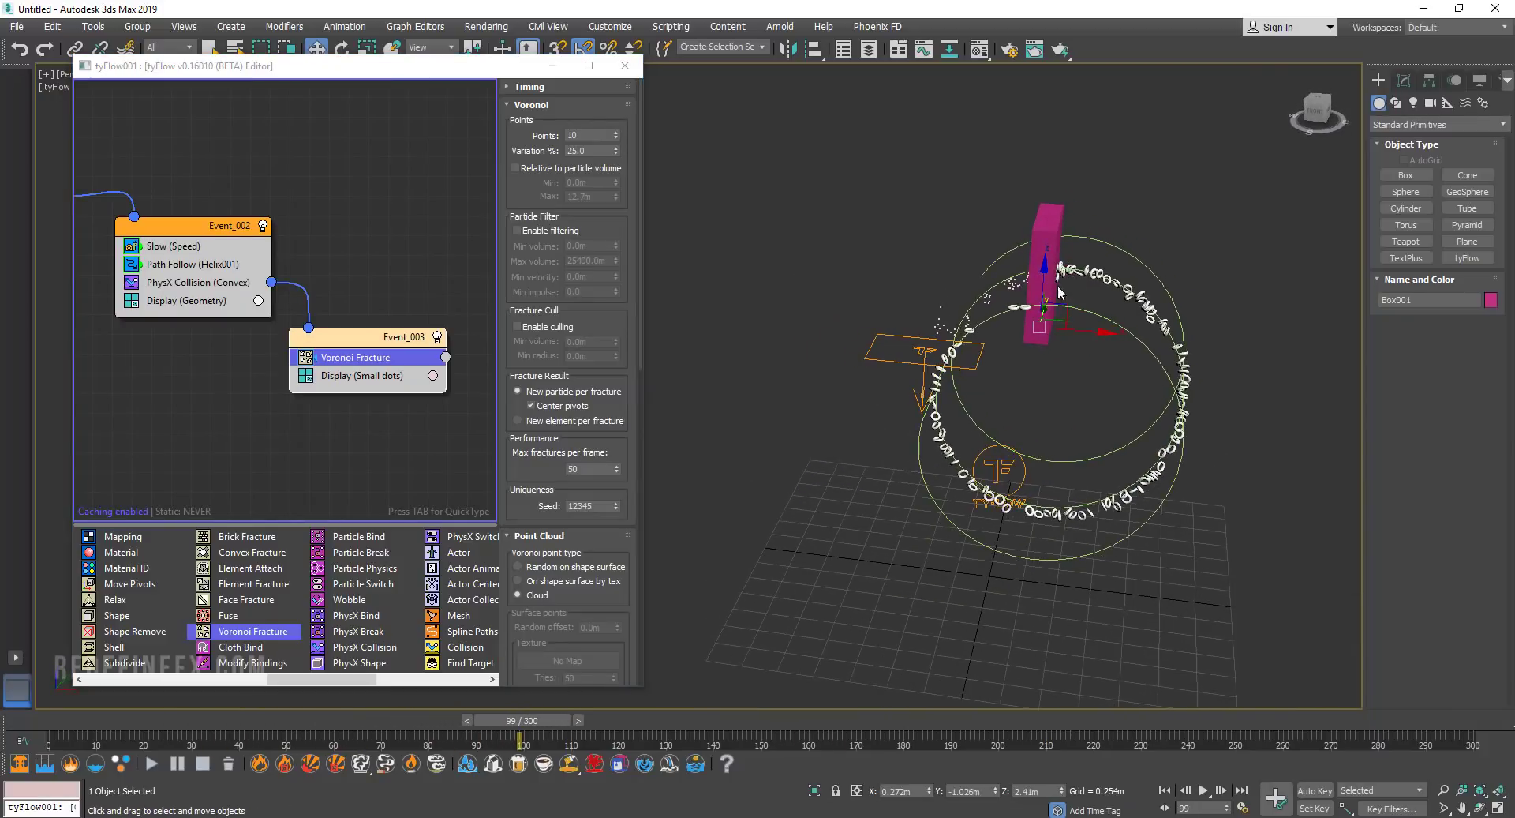
middle_click_drag(831, 264, 926, 278, "alt")
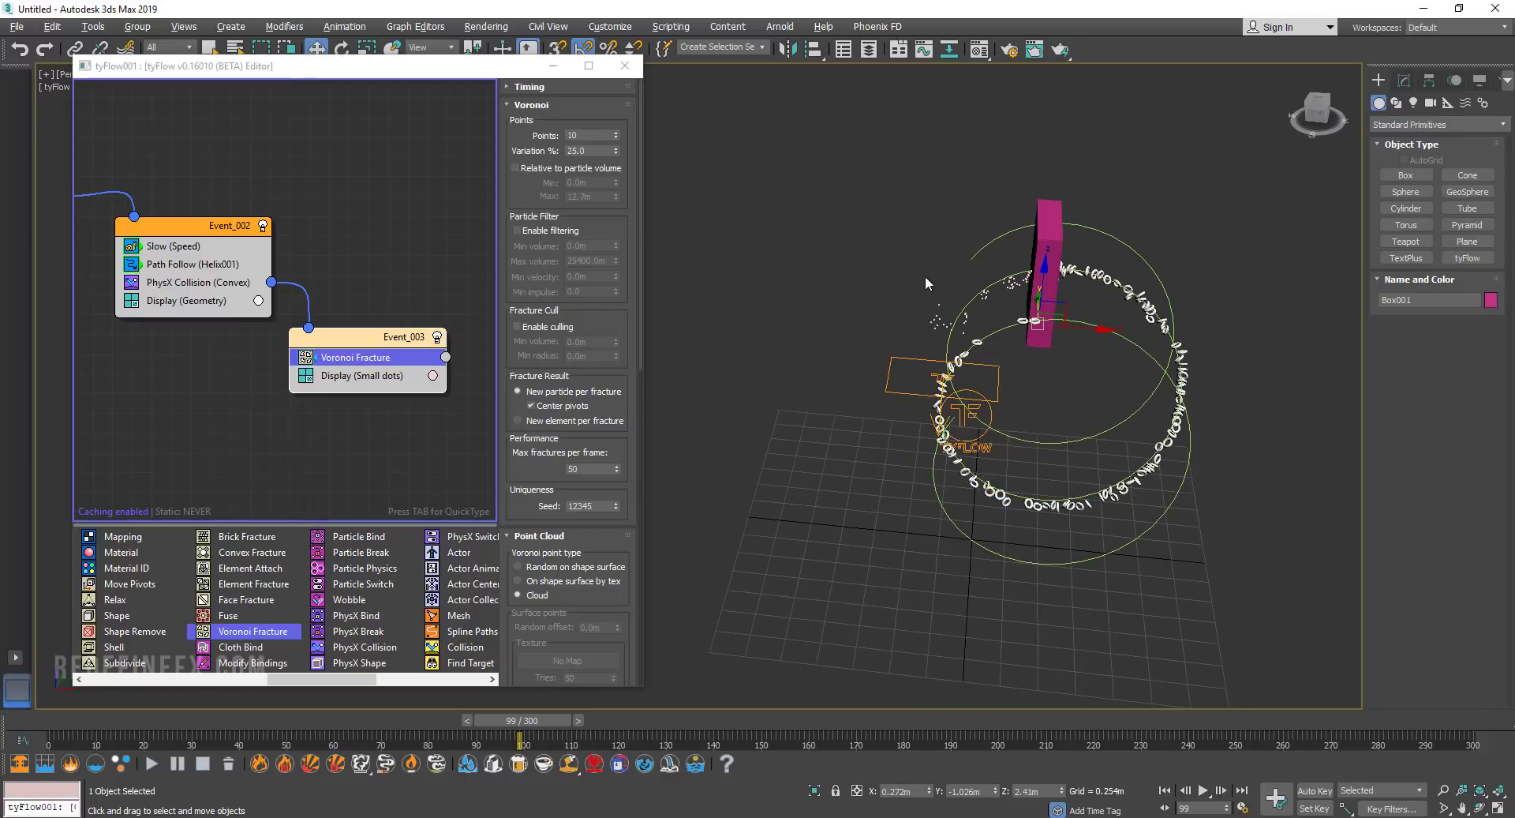
left_click(421, 371)
left_click(574, 123)
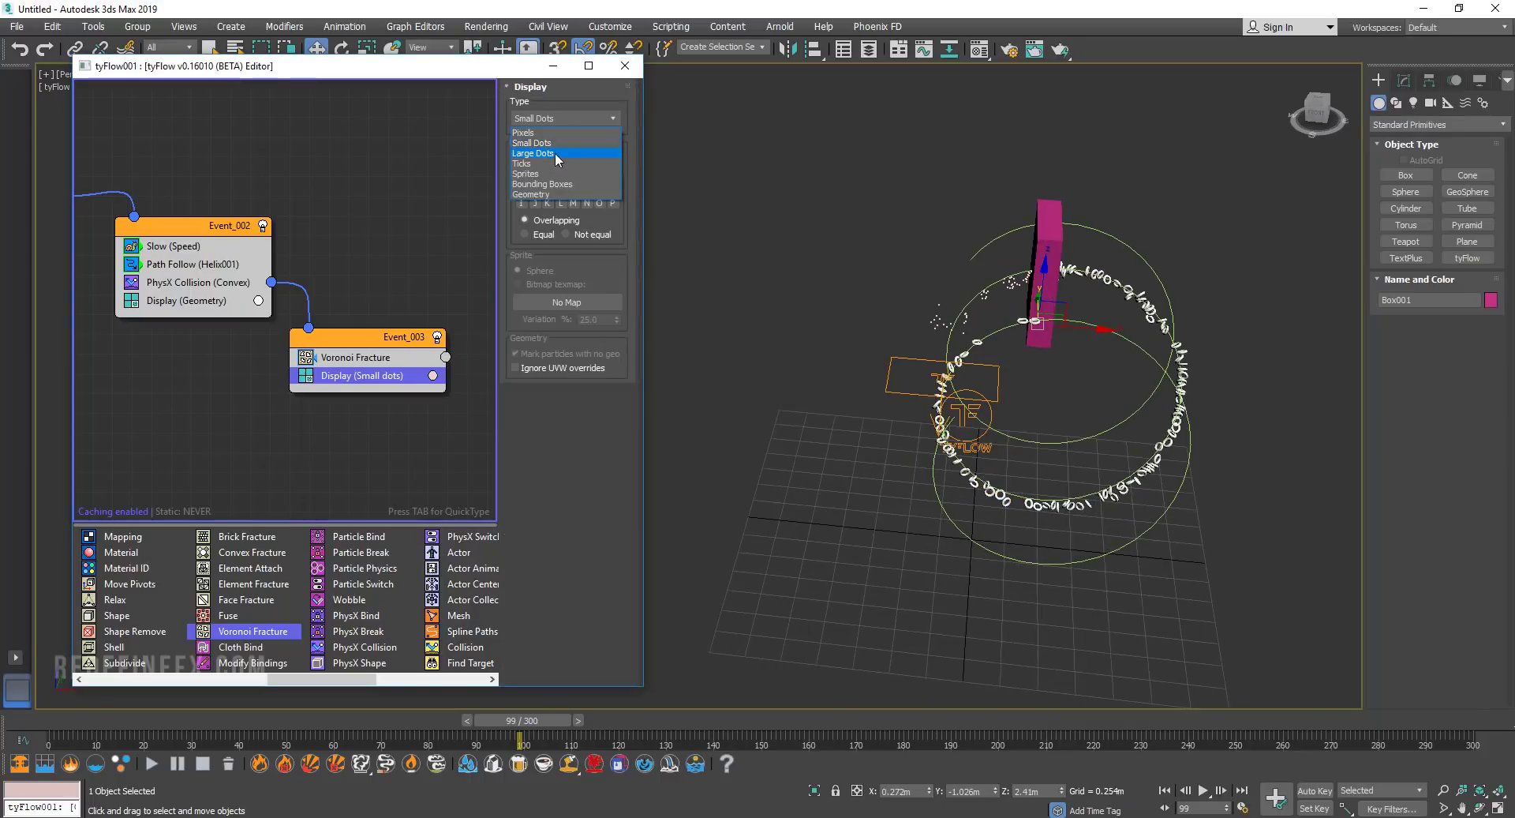
left_click(547, 195)
Inspect the fractured rings around the box and add a PhysX Shape operator below Voronoi Fracture in Event_003.
middle_click_drag(901, 337, 1026, 314, "alt")
scroll(1018, 280, "up", 7)
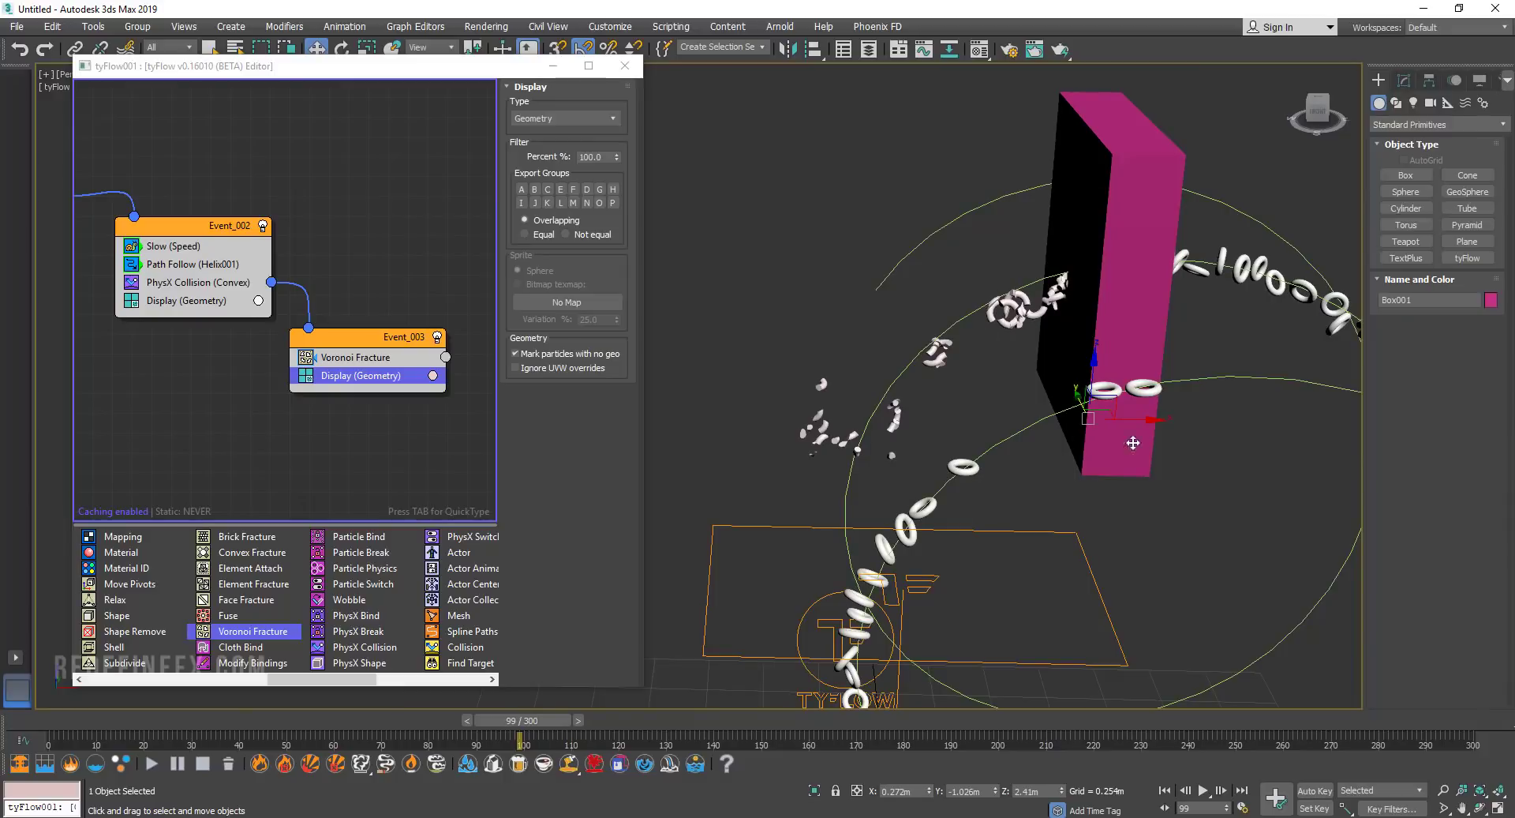
middle_click_drag(1132, 443, 1034, 262, "alt")
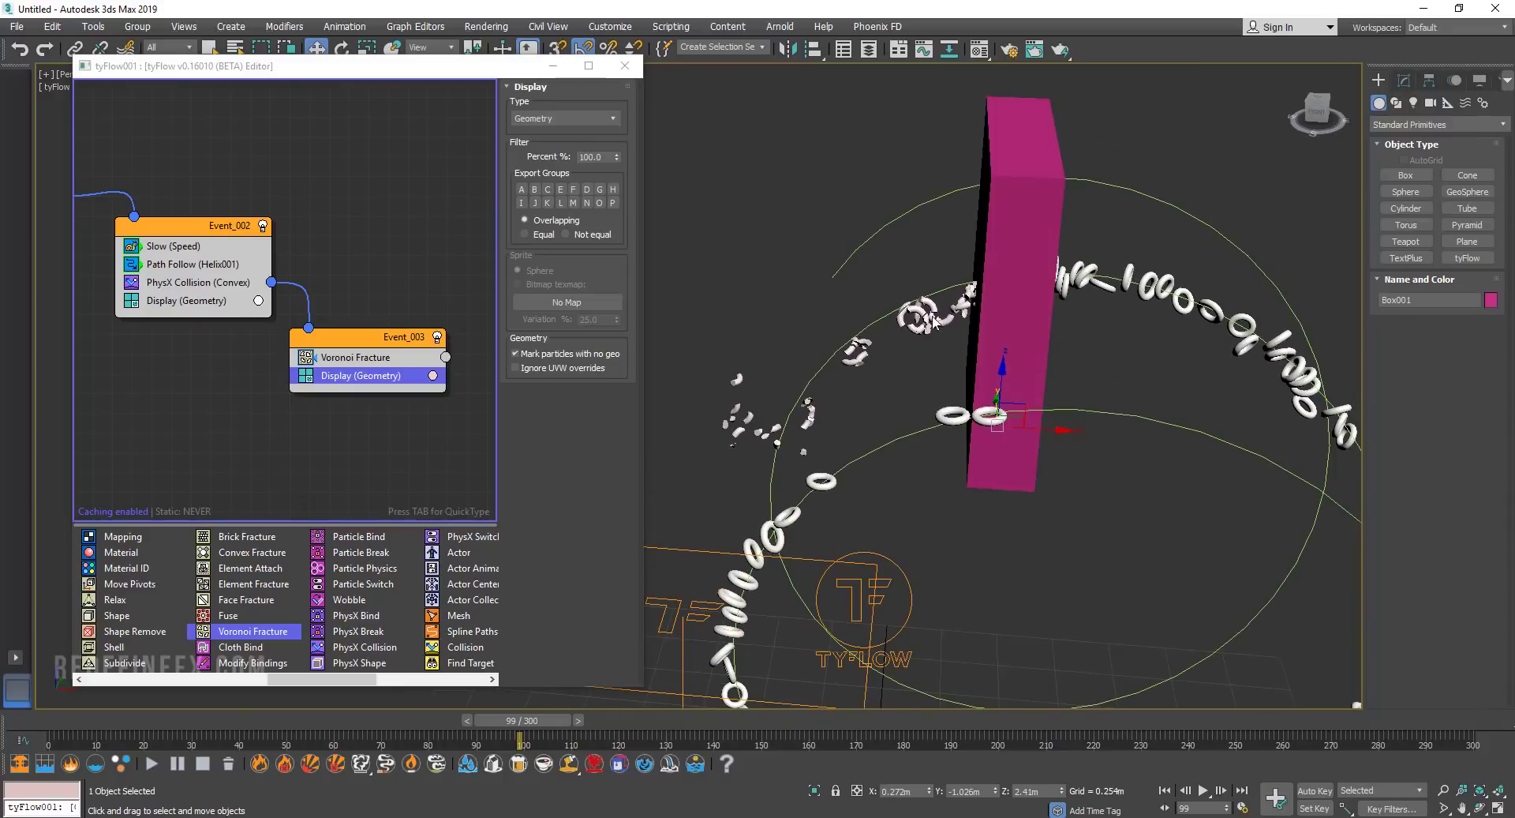
middle_click_drag(919, 334, 954, 330, "alt")
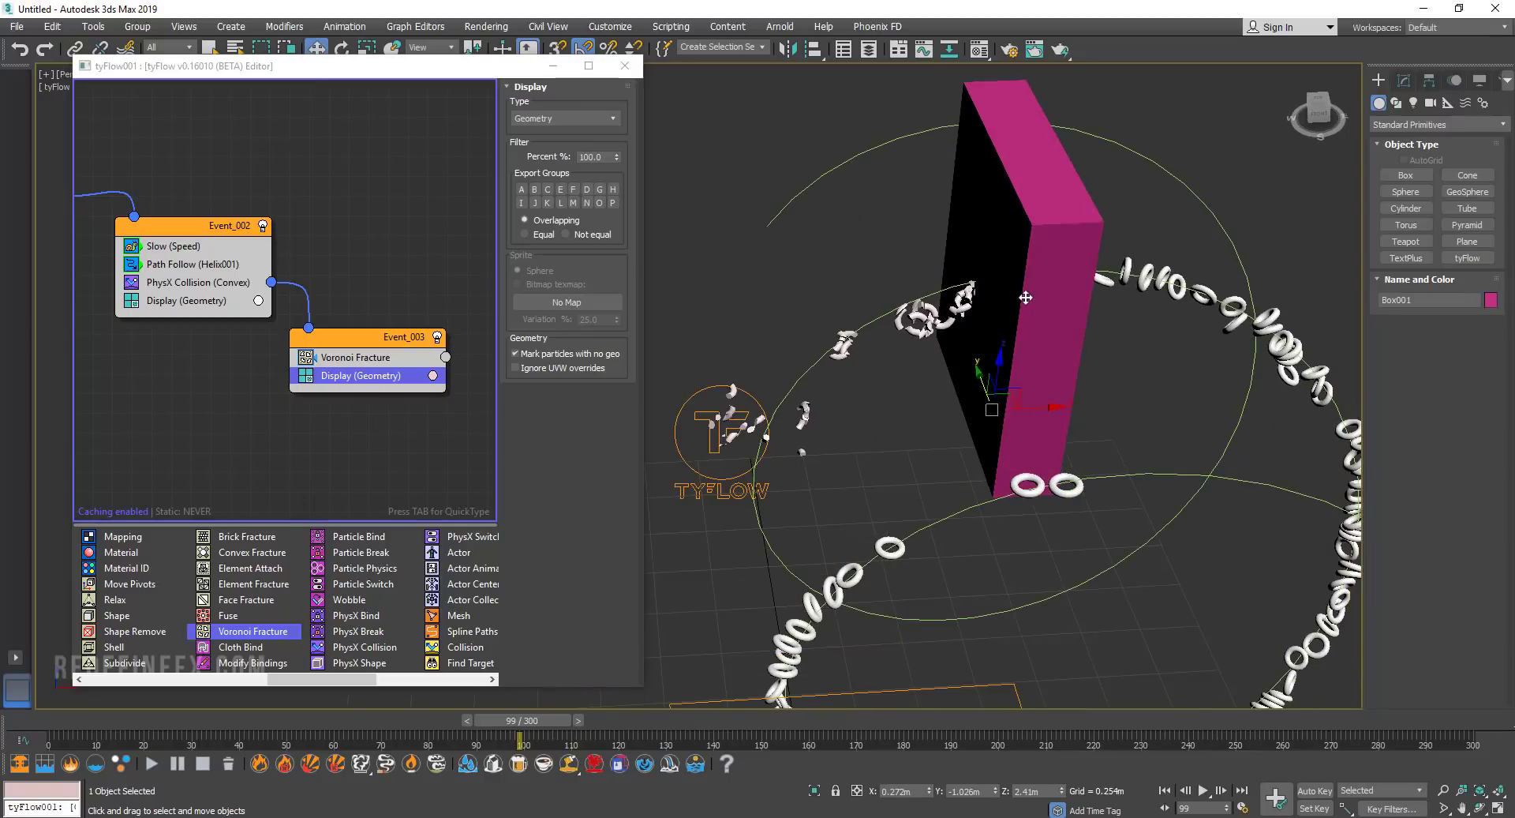
middle_click_drag(1025, 296, 968, 277, "alt")
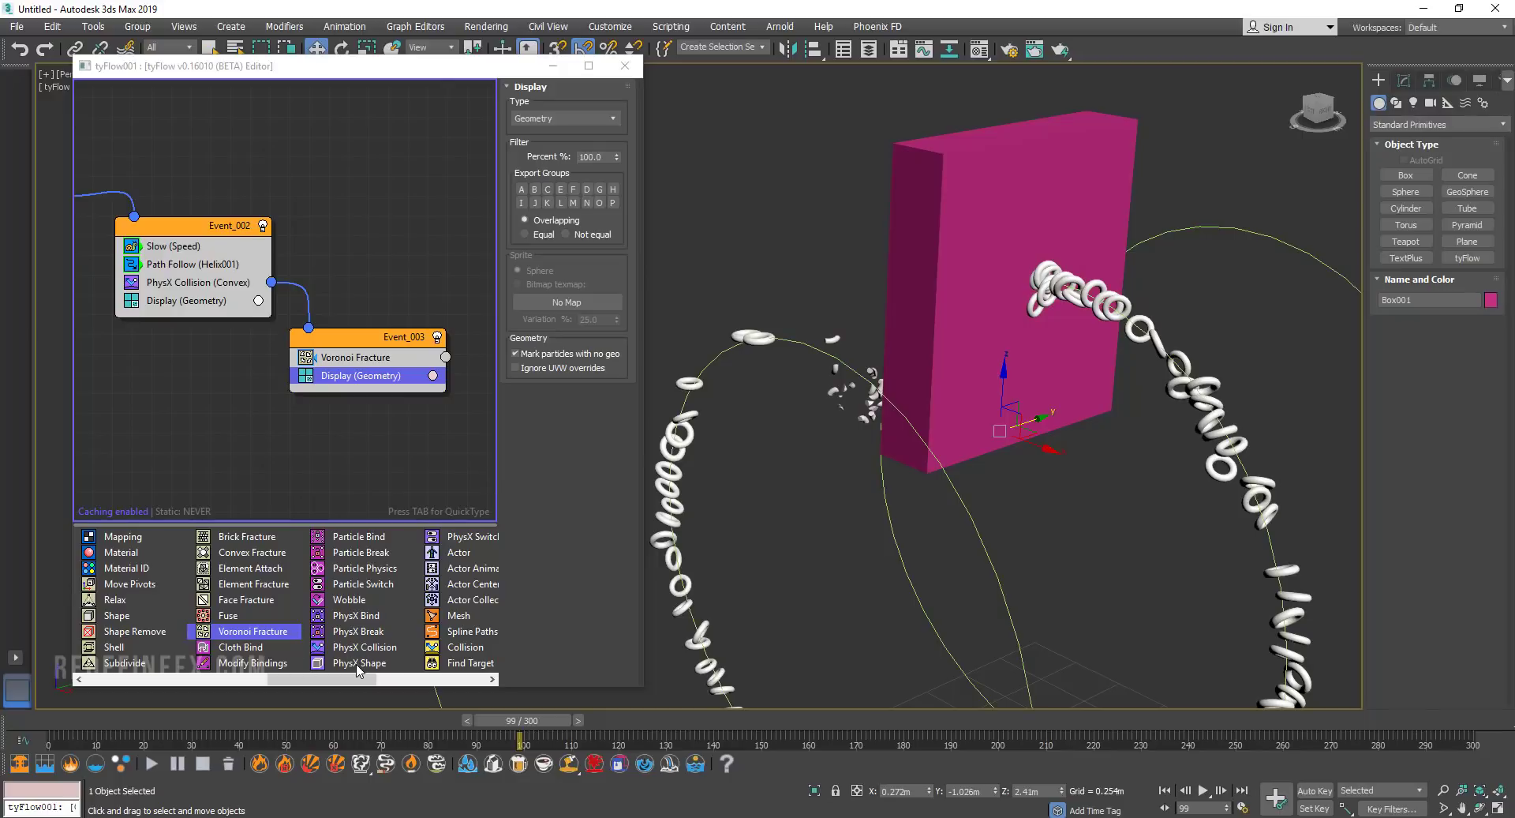
left_click_drag(356, 671, 342, 374)
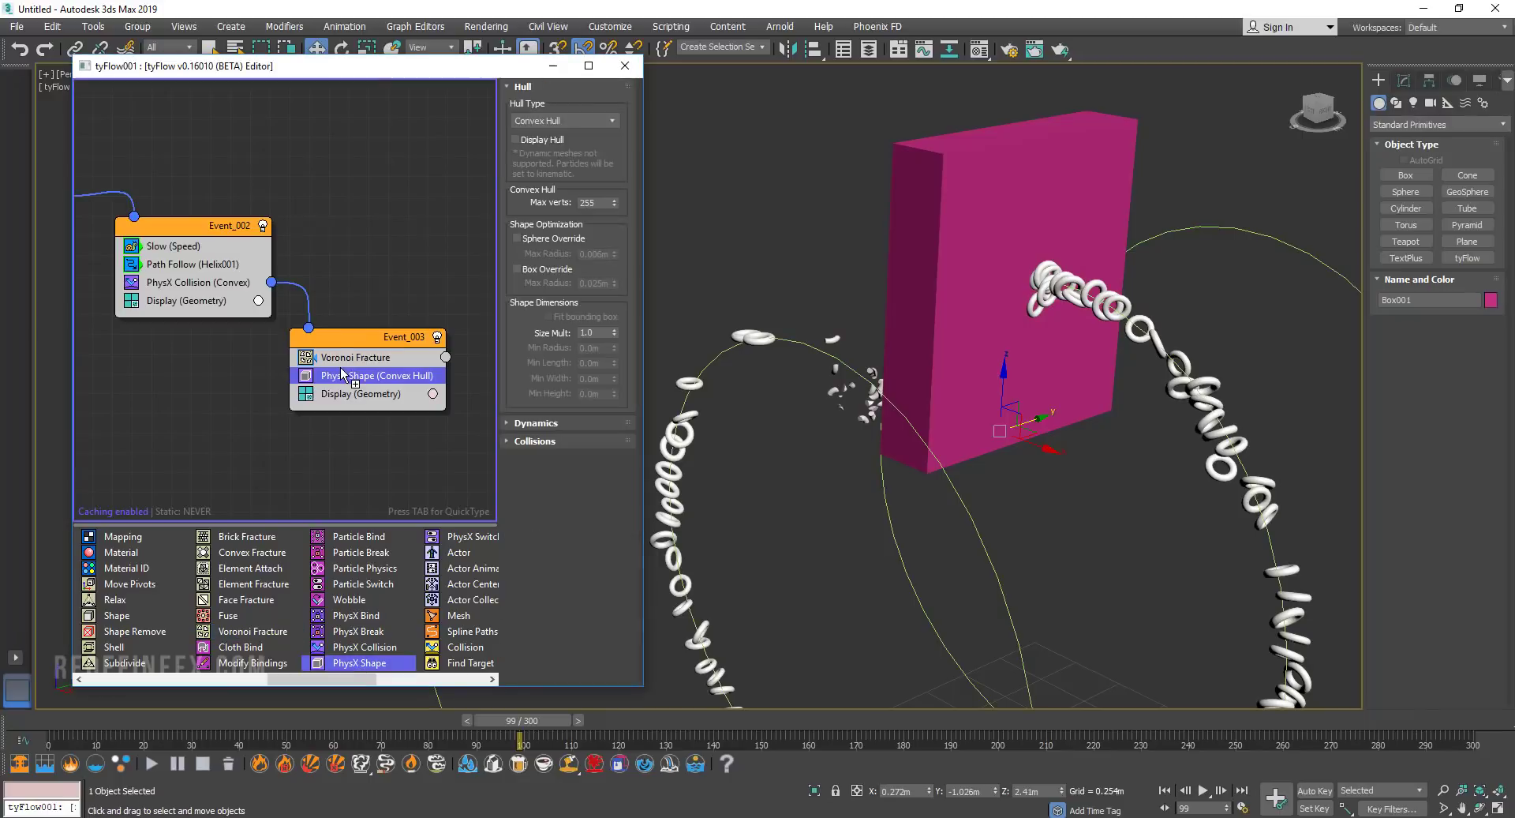
Add a PhysX Collision operator below PhysX Shape in Event_003 and pick Box001 as its collider.
middle_click_drag(932, 353, 963, 419, "alt")
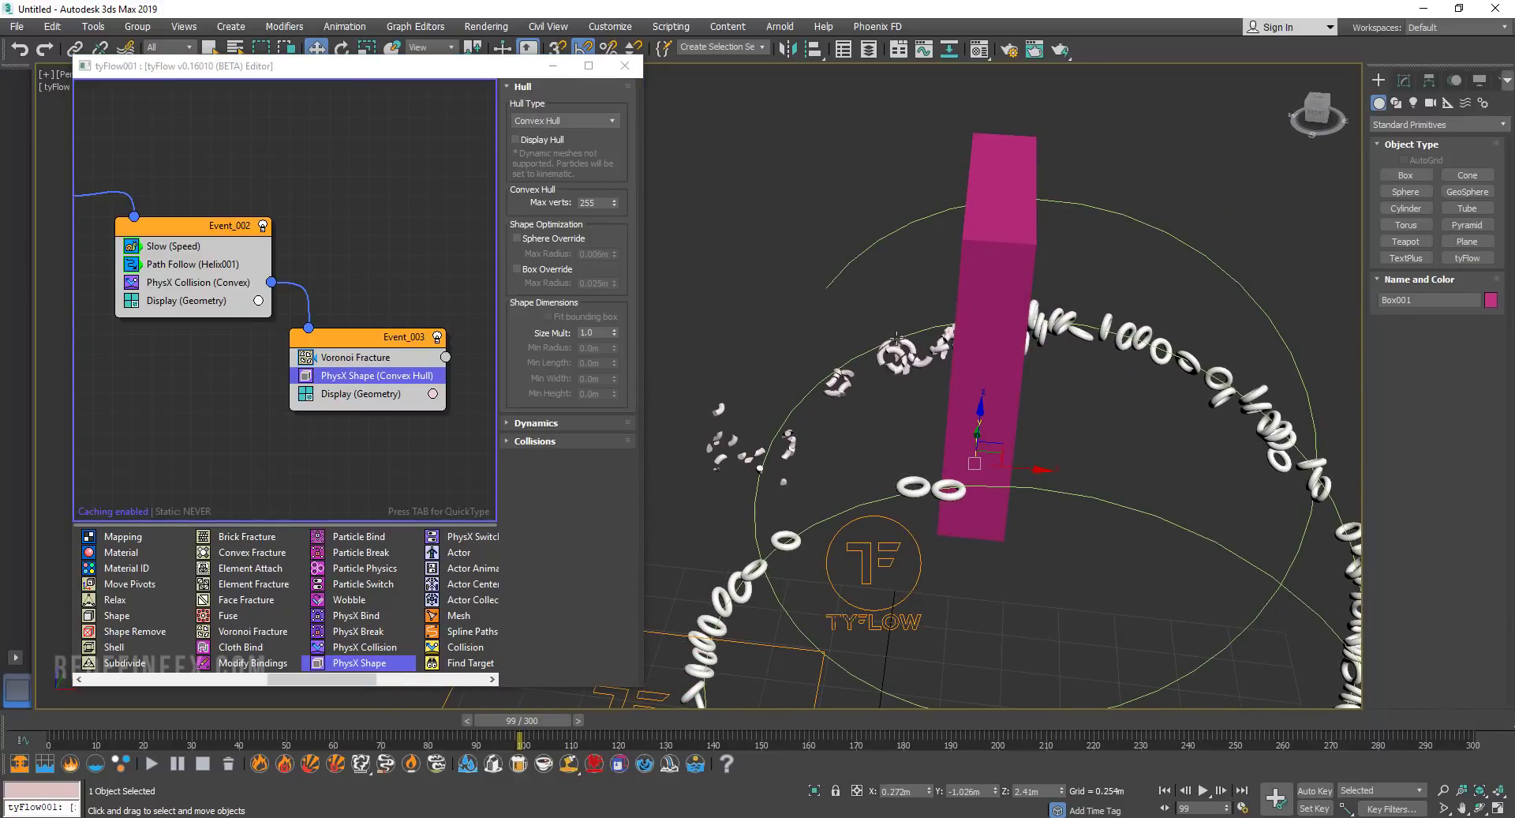
mouse_move(903, 372)
middle_mouse_down("alt")
mouse_move(951, 330)
mouse_move(991, 344)
mouse_move(926, 378)
middle_mouse_up("alt")
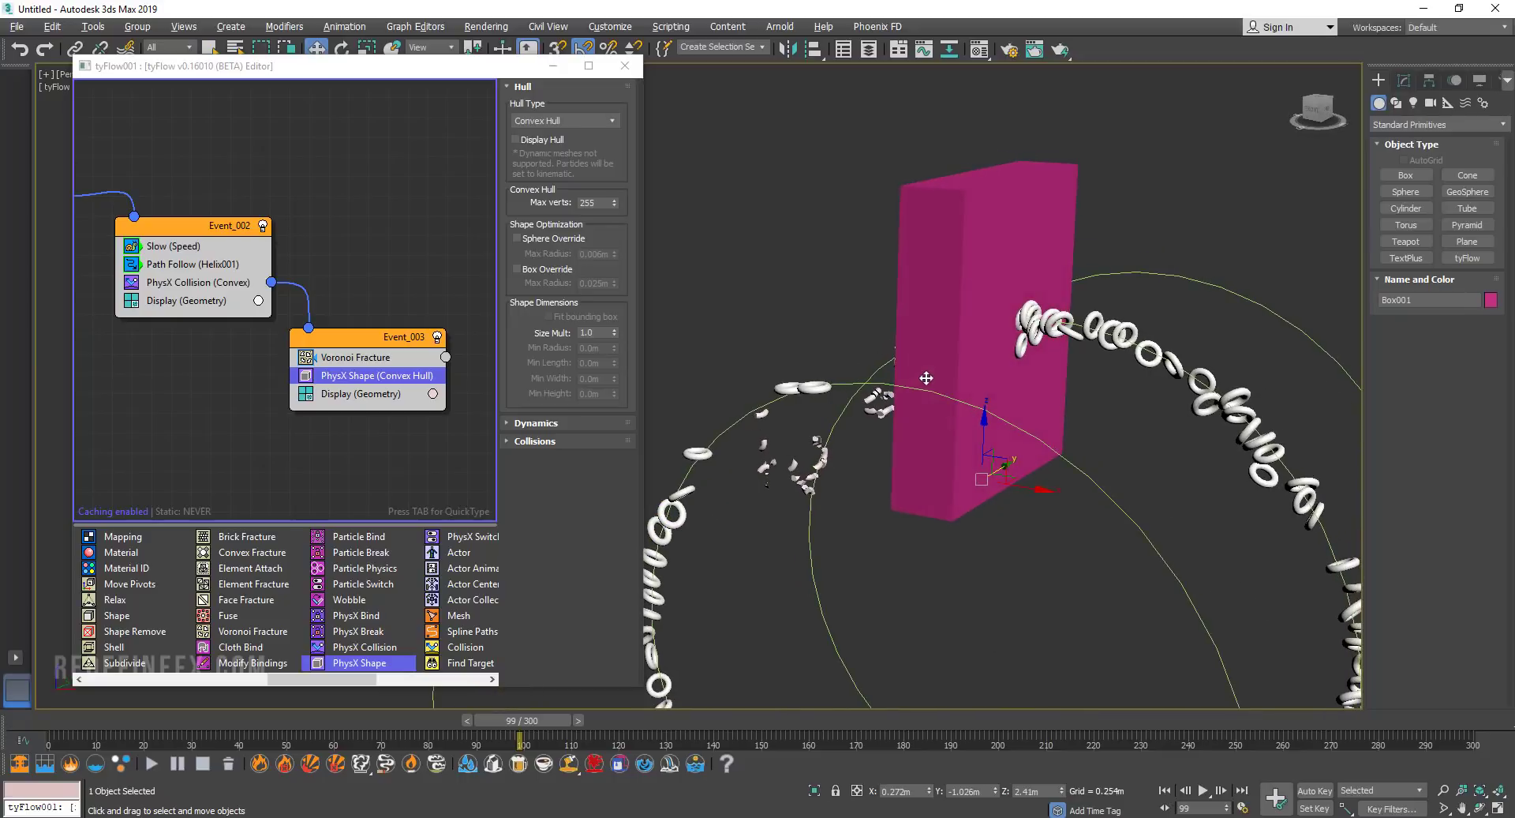
left_click_drag(367, 648, 348, 393)
middle_click_drag(1017, 221, 979, 327, "alt")
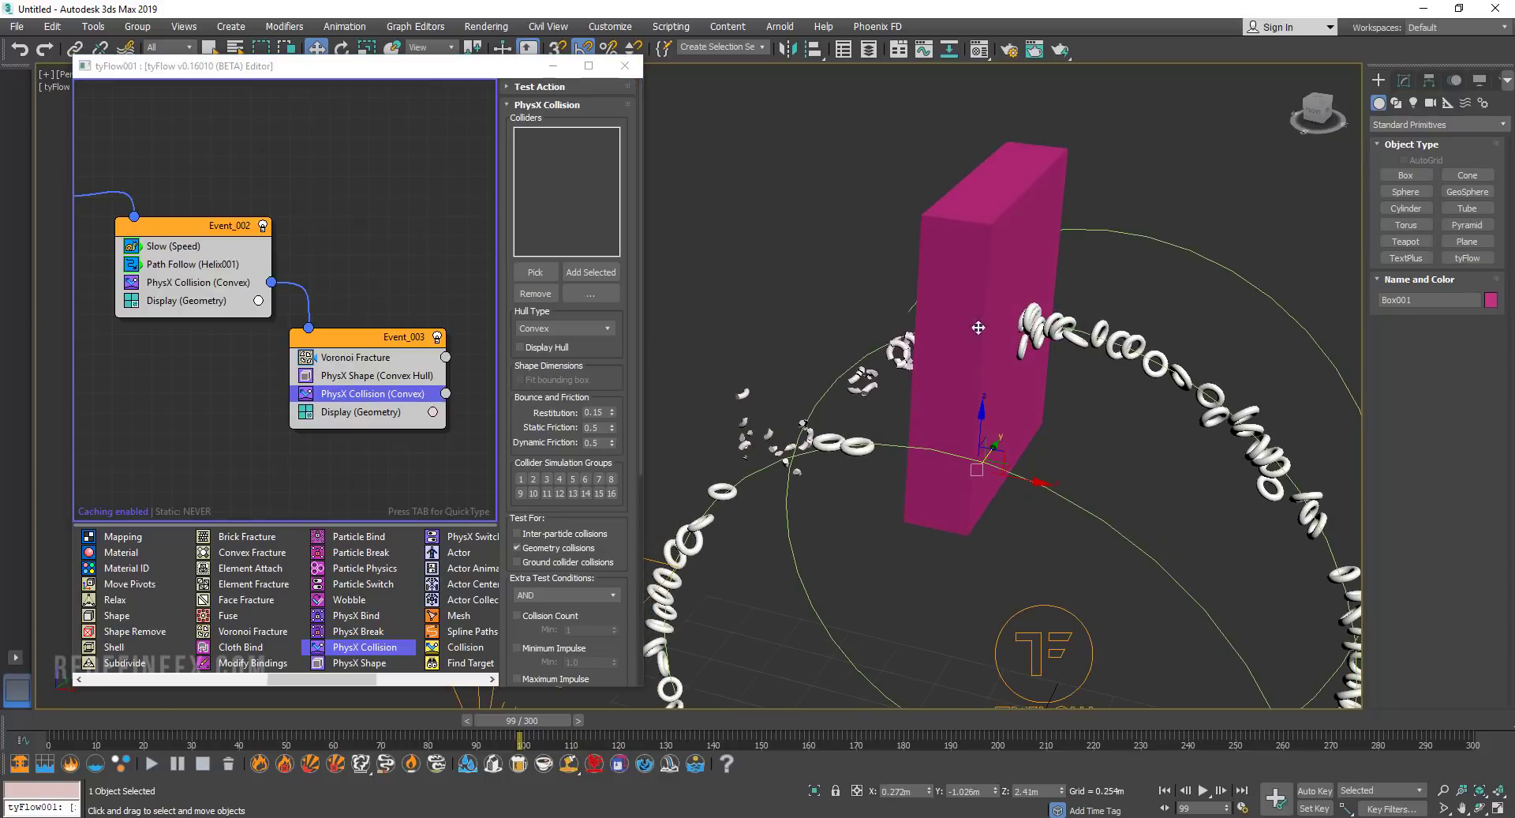
left_click(535, 271)
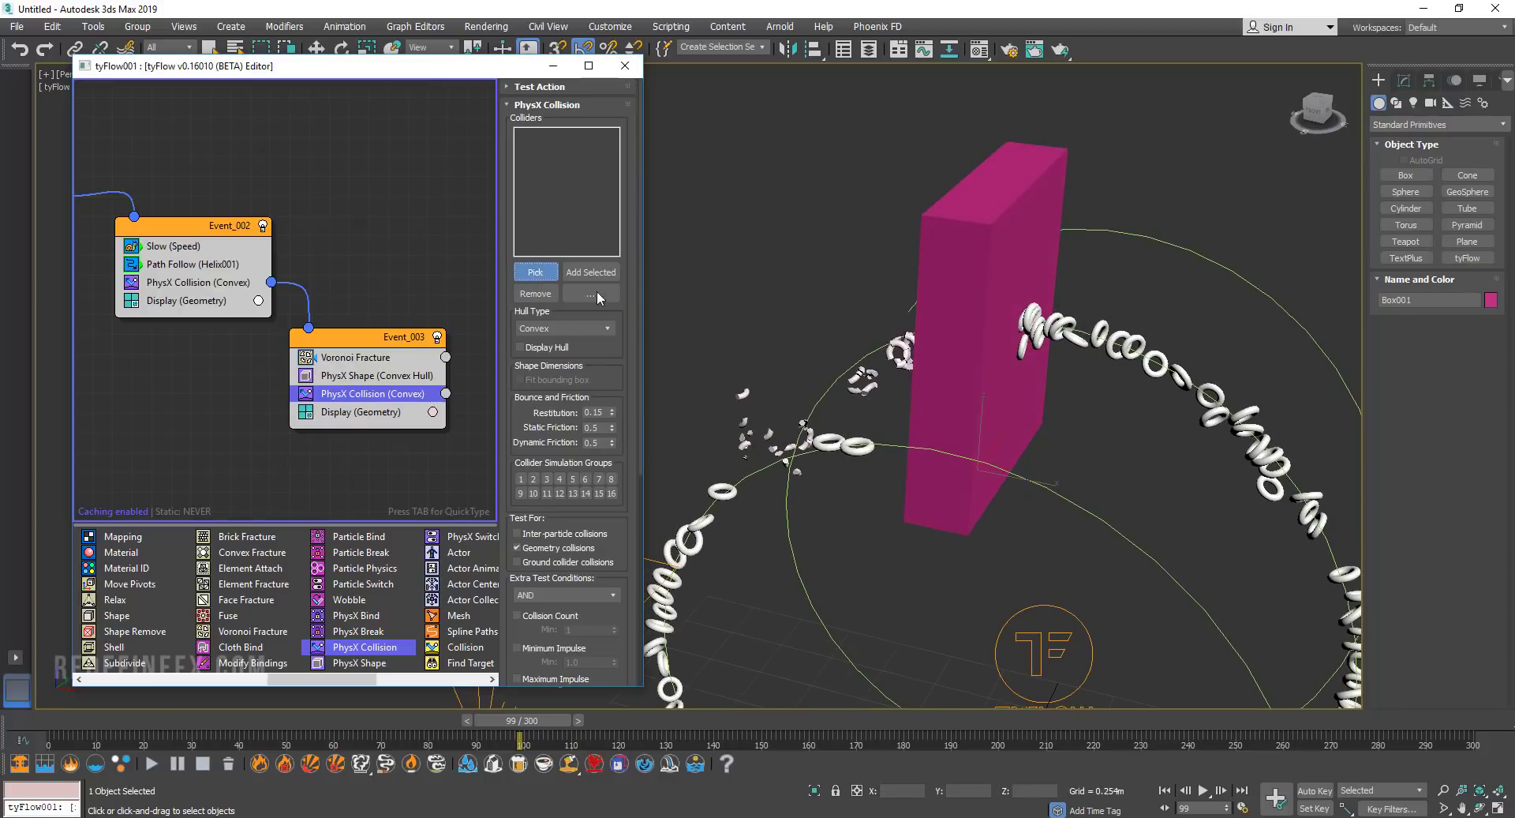
left_click(950, 359)
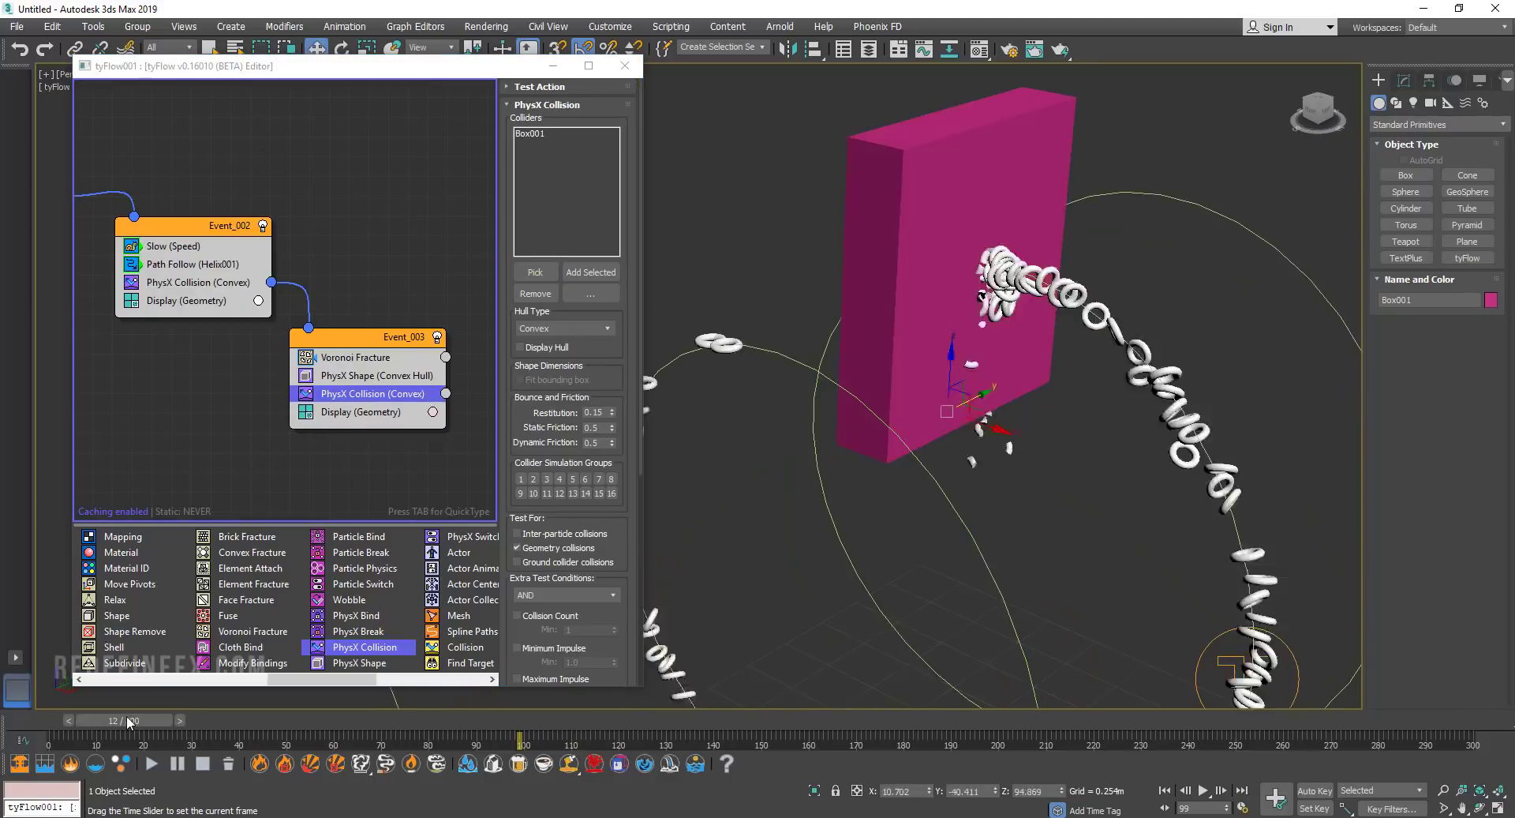
Preview the simulation to frame 99 and review Event_003's PhysX Shape and PhysX Collision settings.
left_click_drag(131, 722, 520, 776)
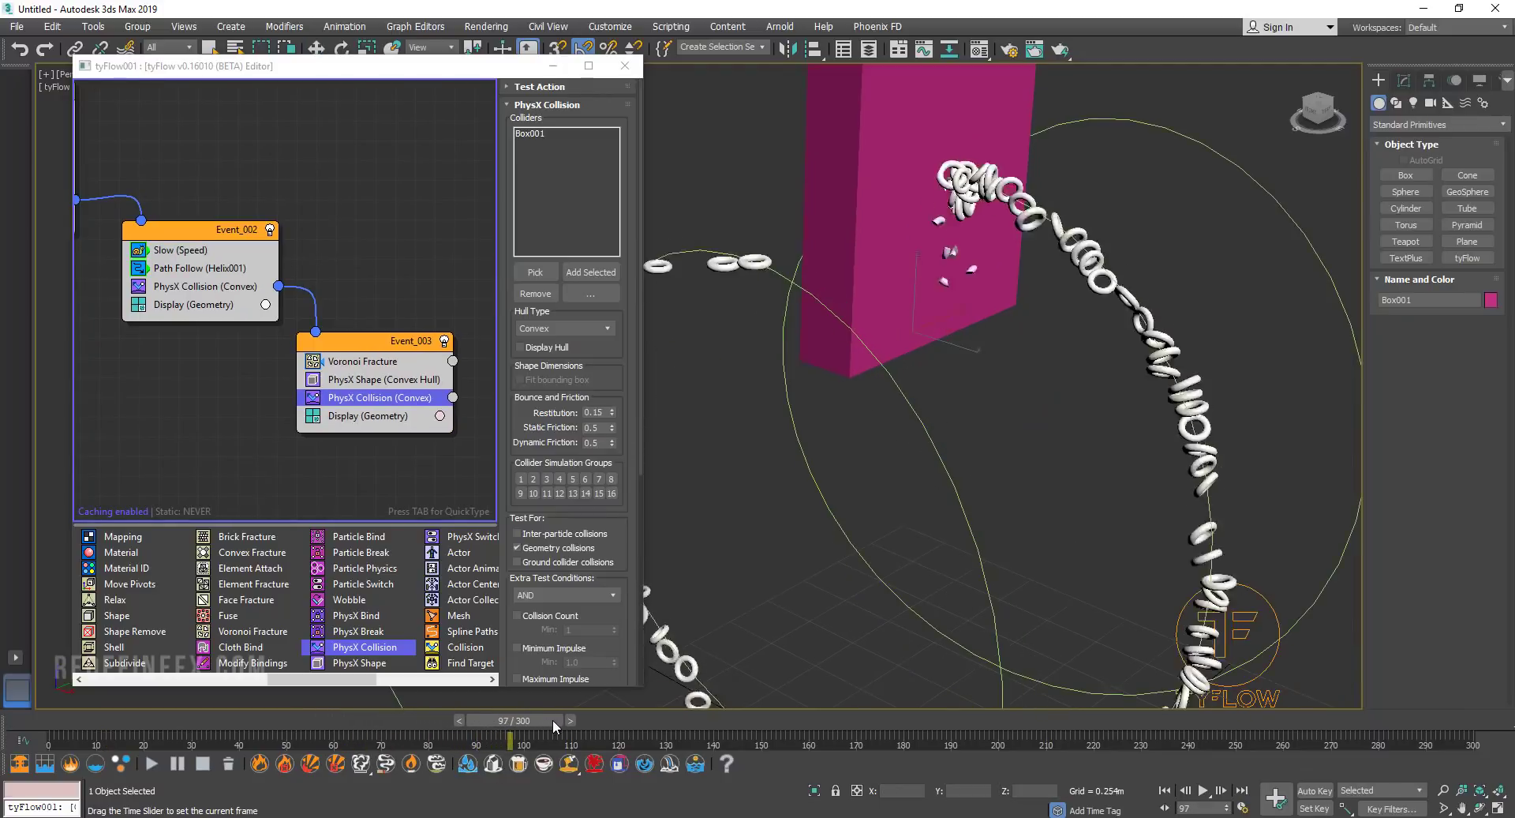
left_click_drag(555, 724, 563, 724)
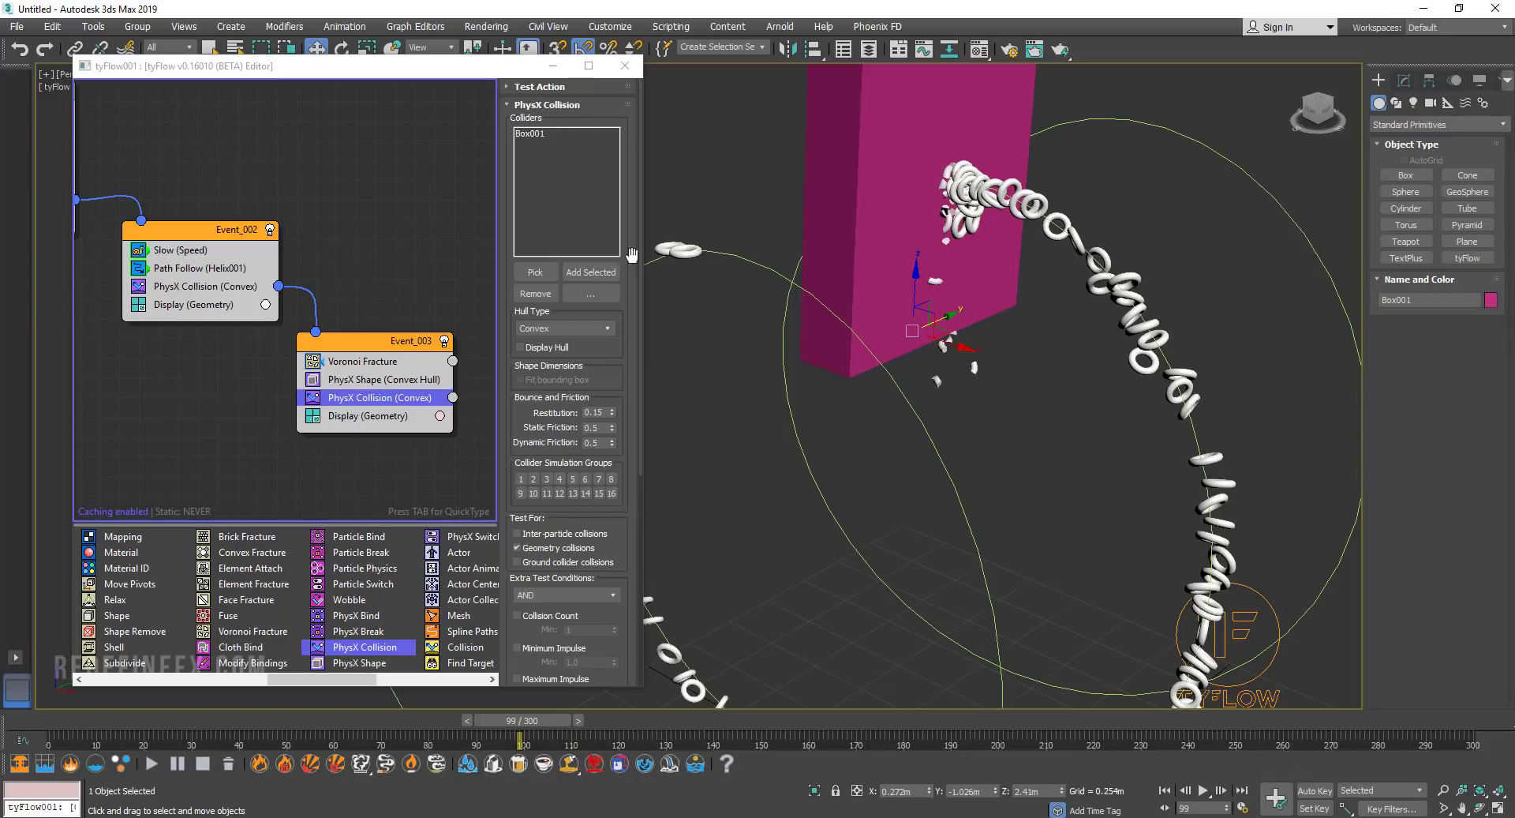
left_click(371, 382)
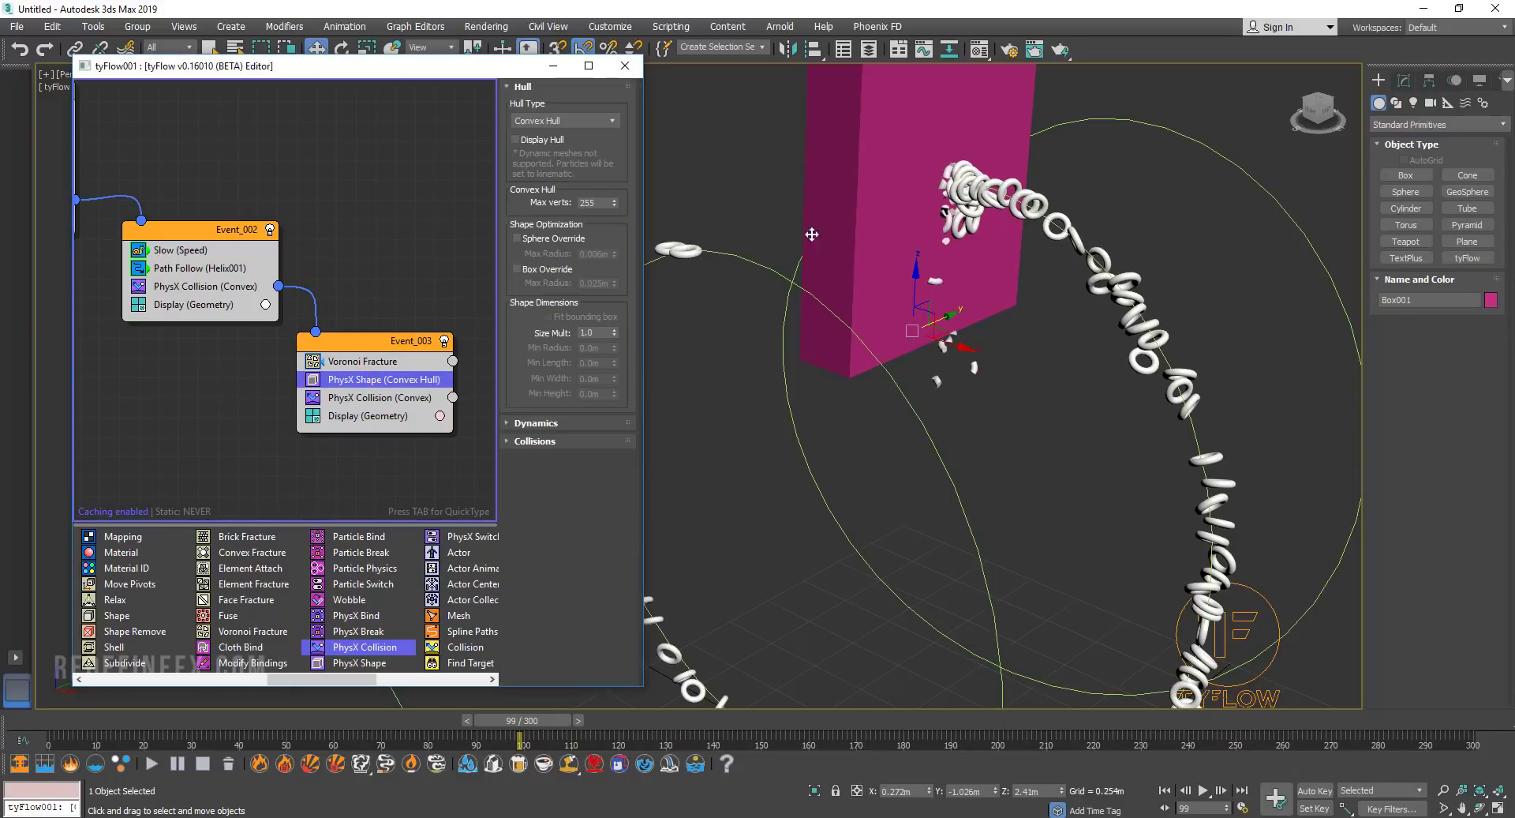
left_click(369, 401)
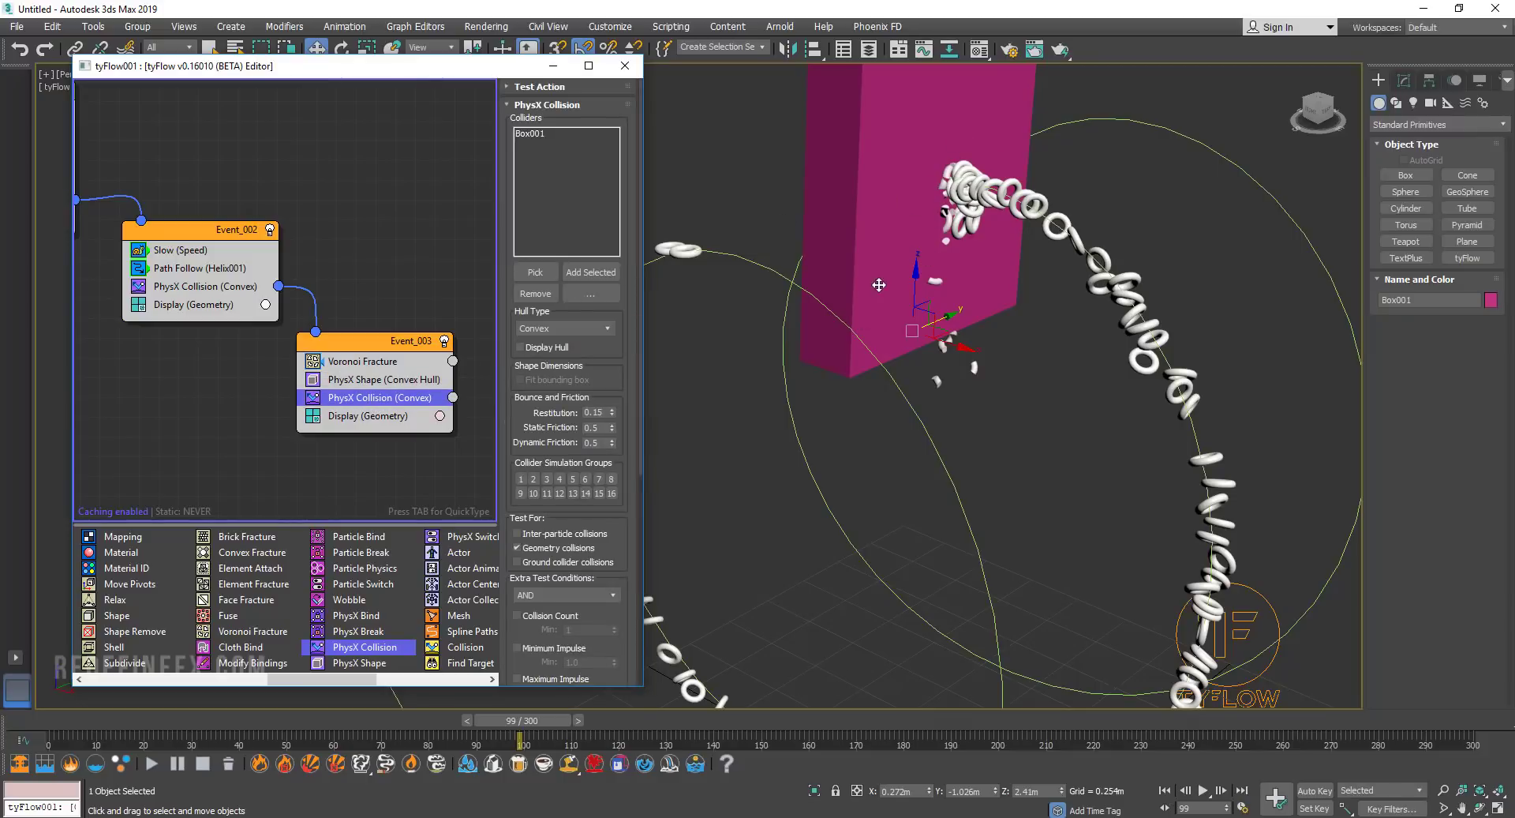
Preview the simulation through frames 130 and 172 to 198, examining the fractured pieces below the box and on the ground.
scroll(878, 284, "down", 3)
left_click_drag(521, 723, 673, 715)
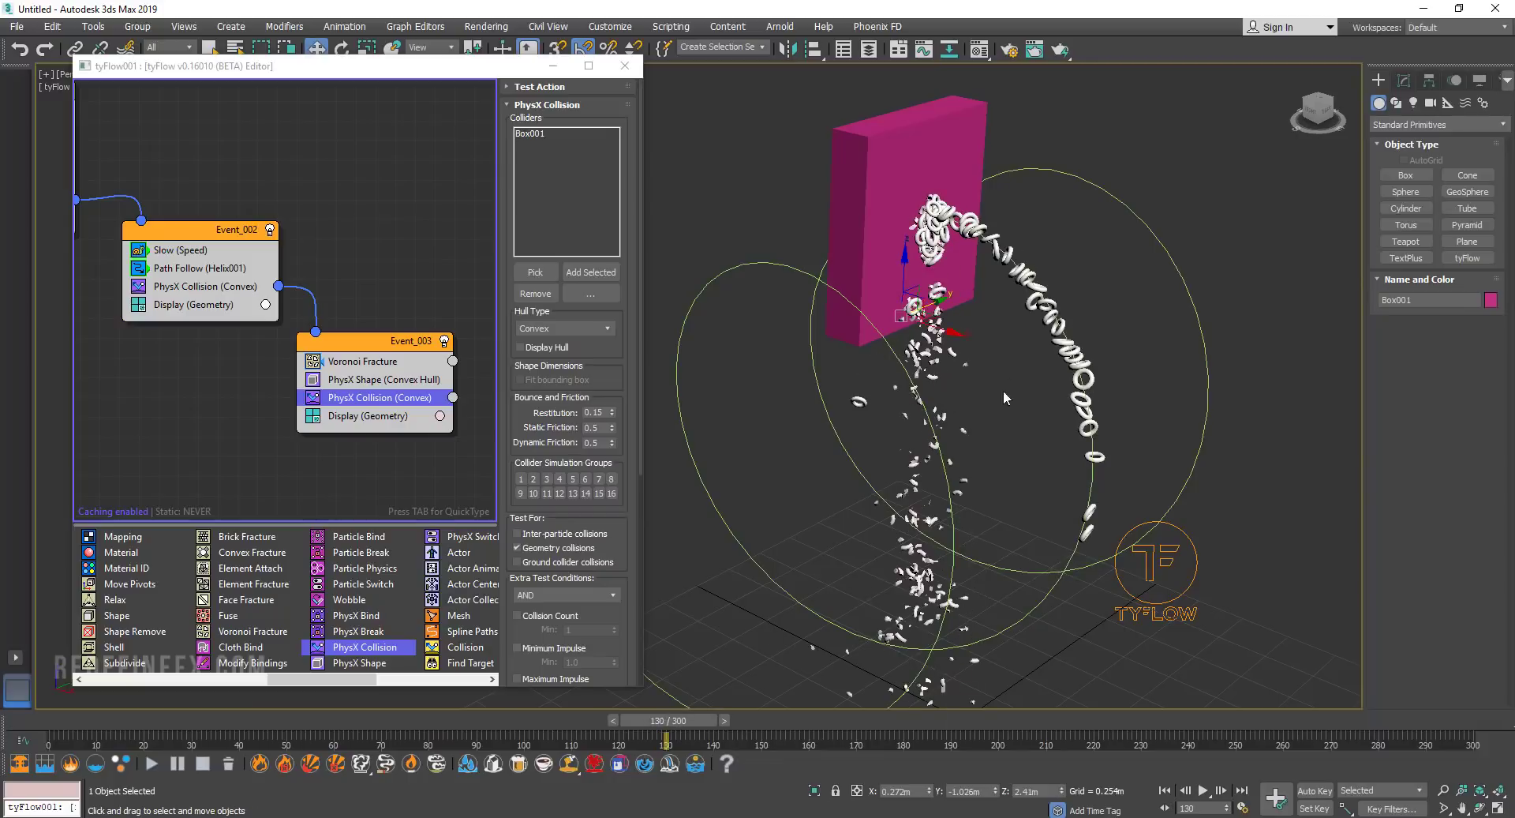
middle_click_drag(1003, 390, 1004, 280)
scroll(1010, 268, "down", 3)
left_click_drag(667, 720, 874, 719)
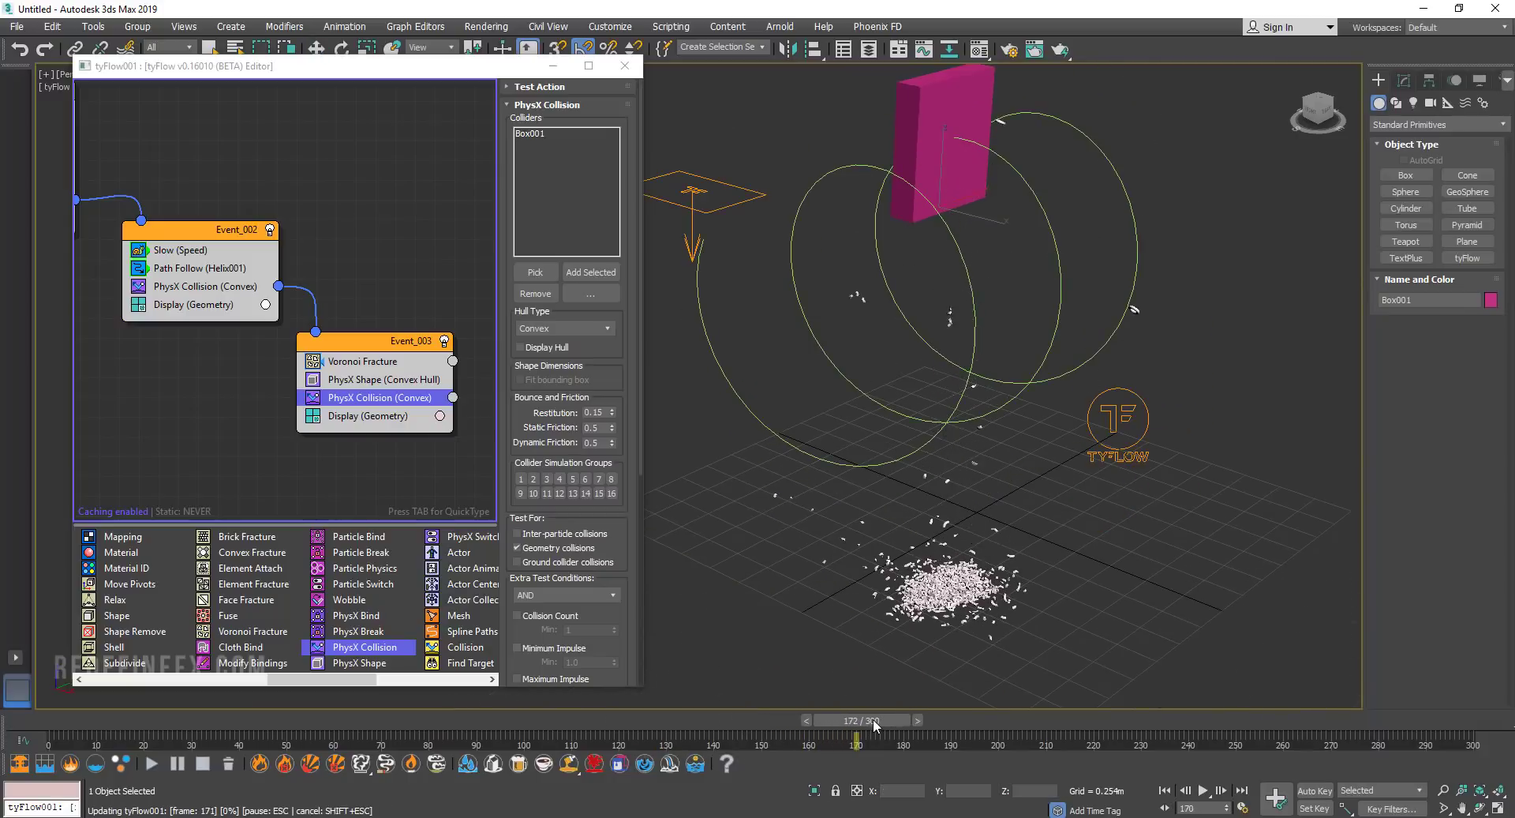
middle_click_drag(879, 689, 954, 504, "alt")
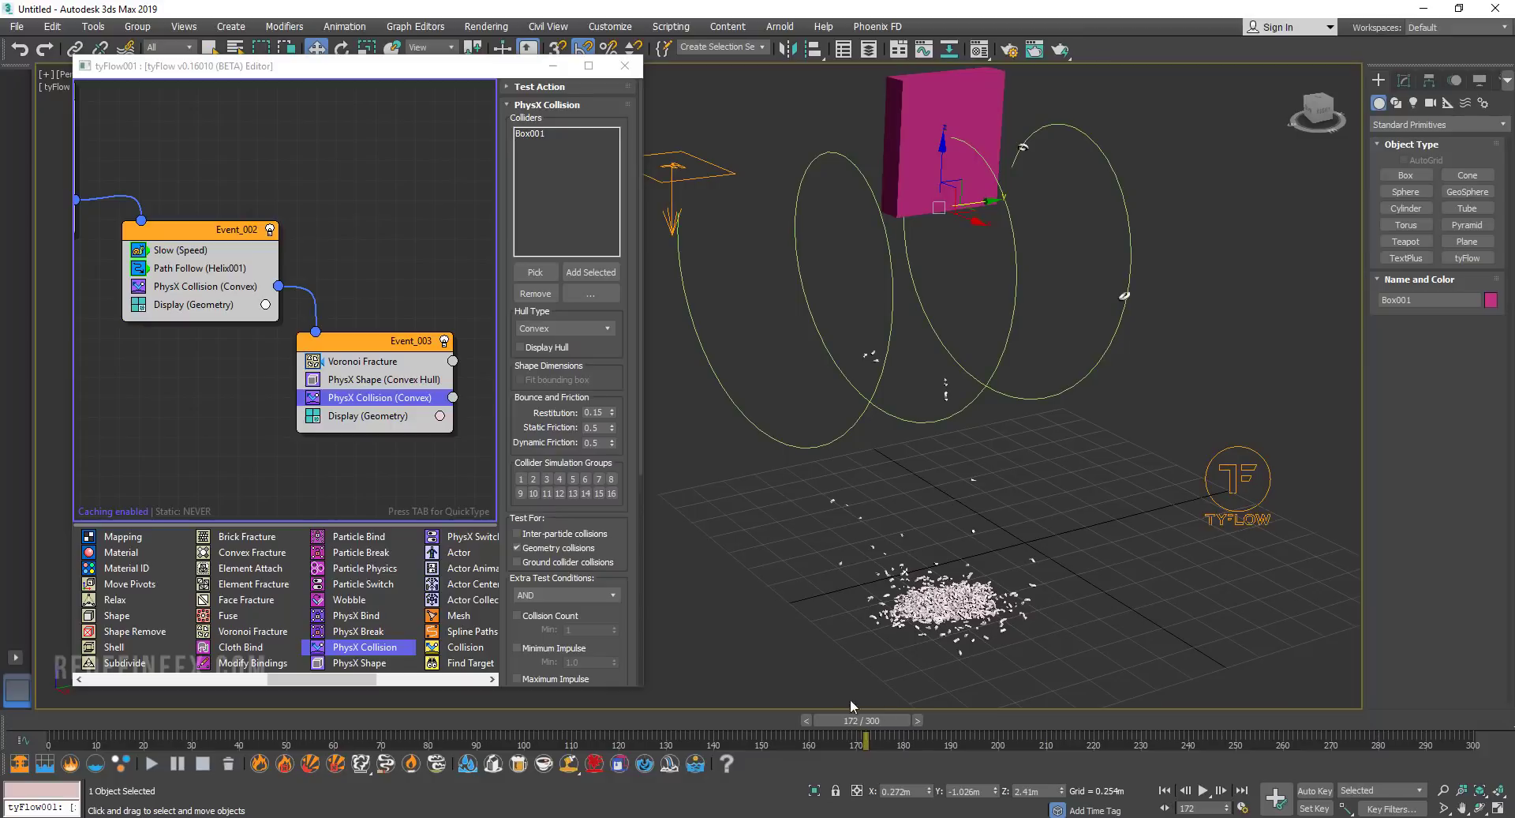
left_click_drag(866, 720, 989, 720)
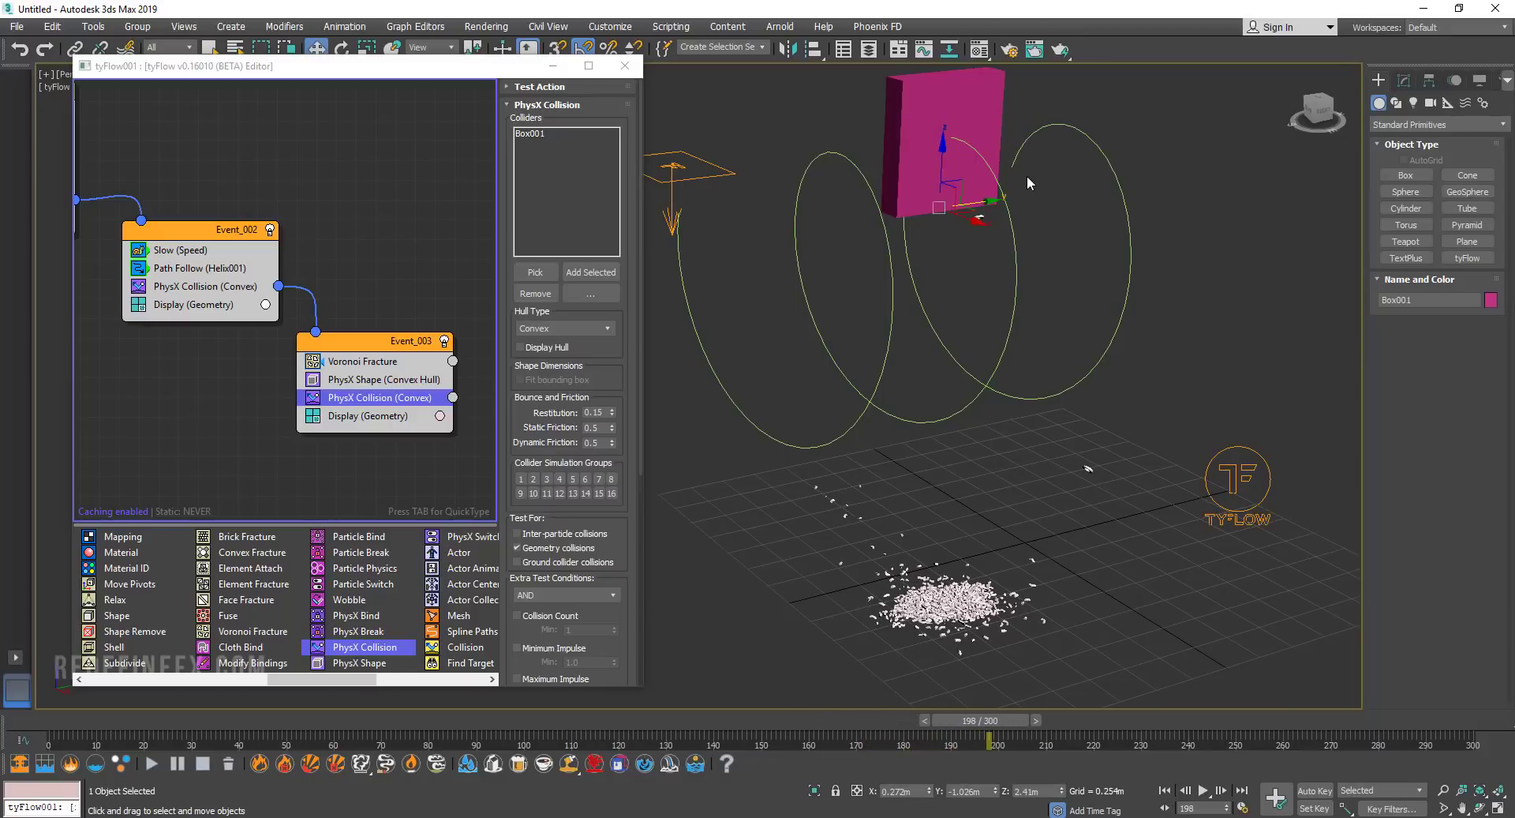
middle_click_drag(1015, 236, 914, 166, "alt")
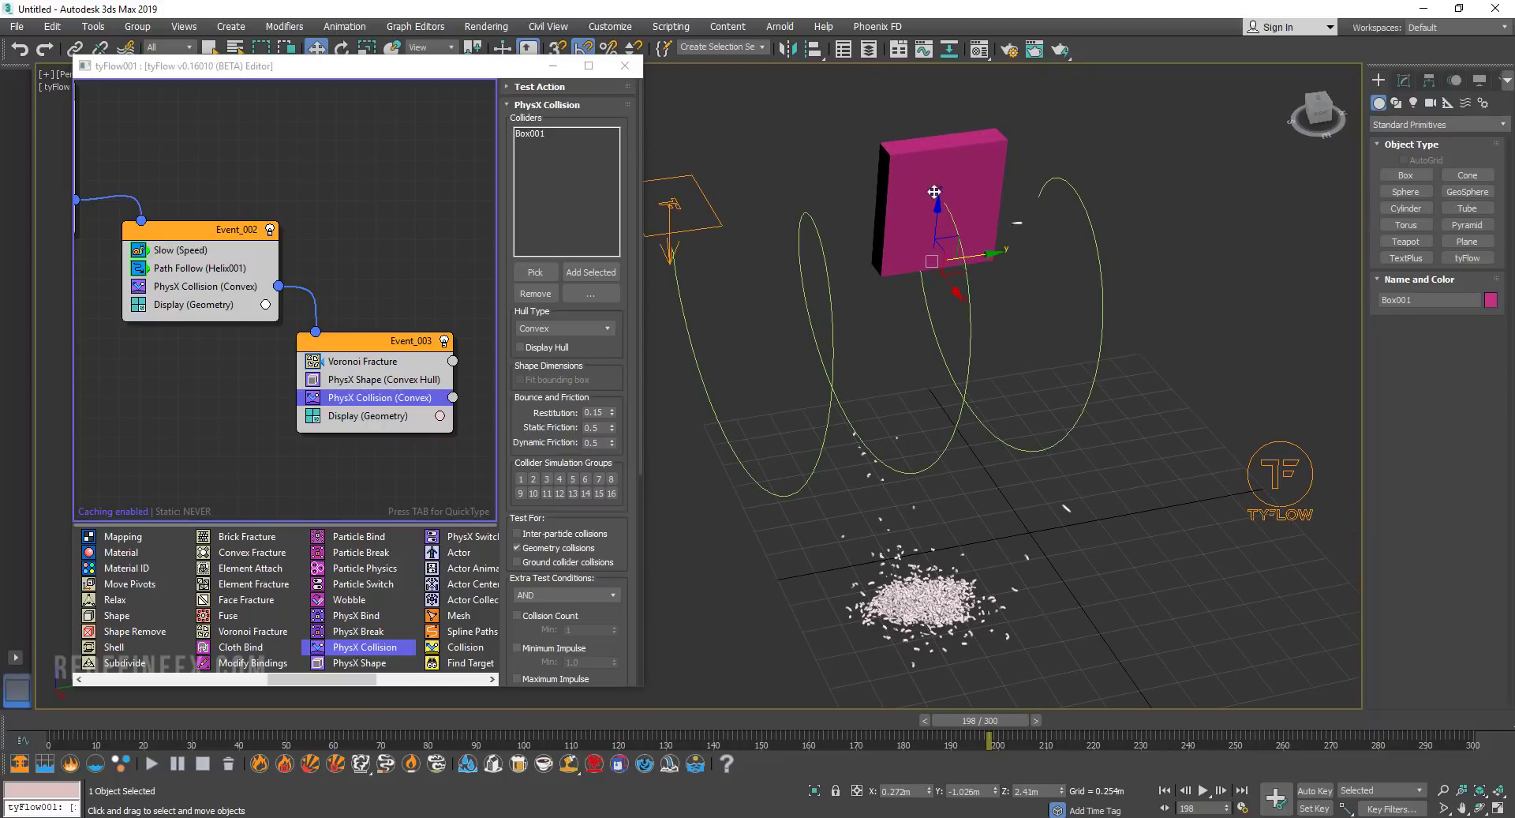
Replay the simulation to frame 166 and examine the pile of pieces at ground level.
left_click_drag(54, 721, 828, 739)
key("w")
middle_click_drag(899, 553, 943, 448, "alt")
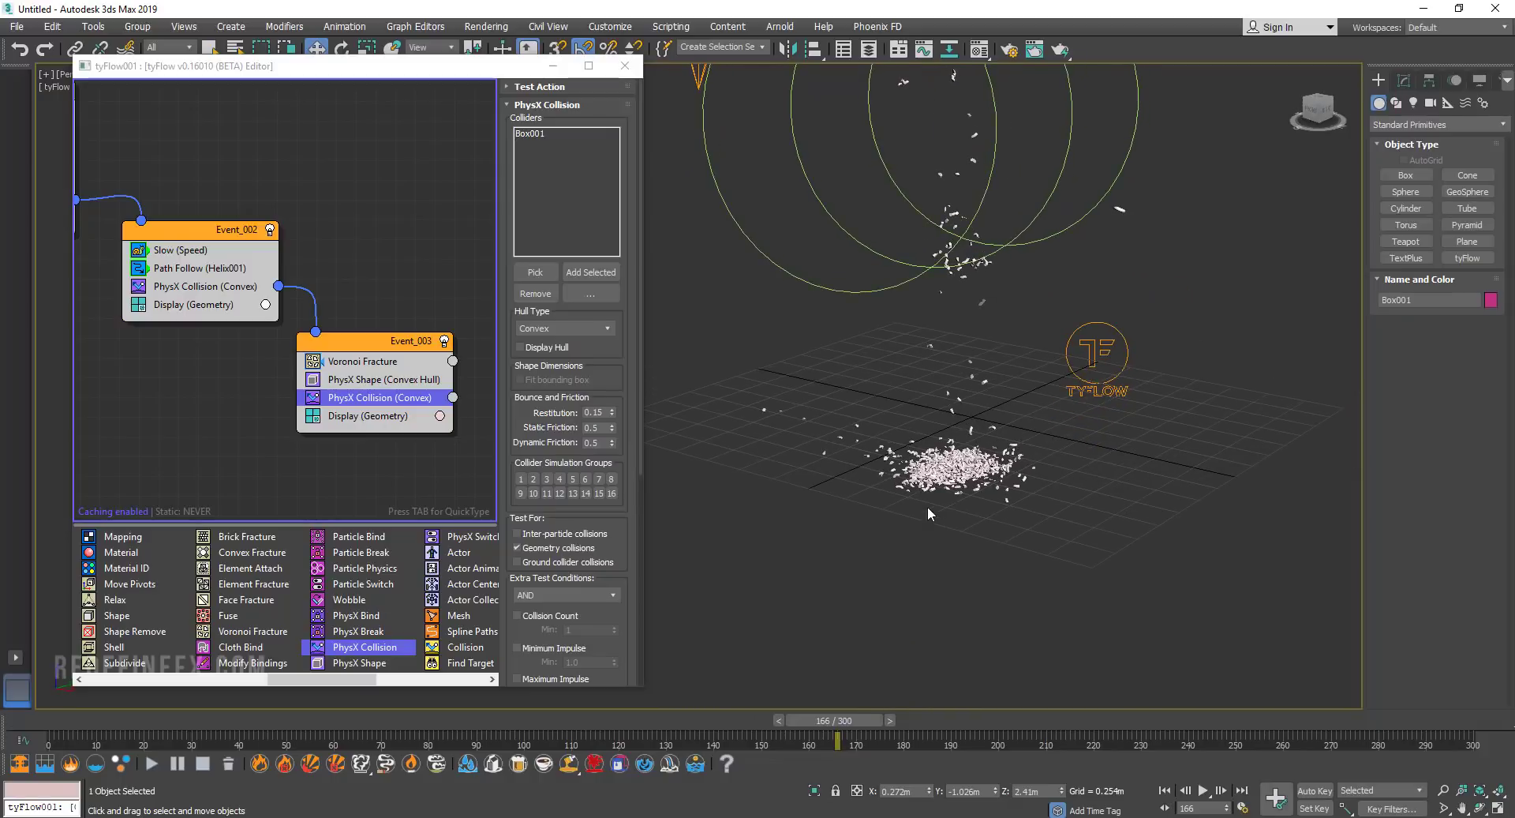
Set the PhysX ground collider height of the tyFlow object to 0.1 m.
left_click(1121, 333)
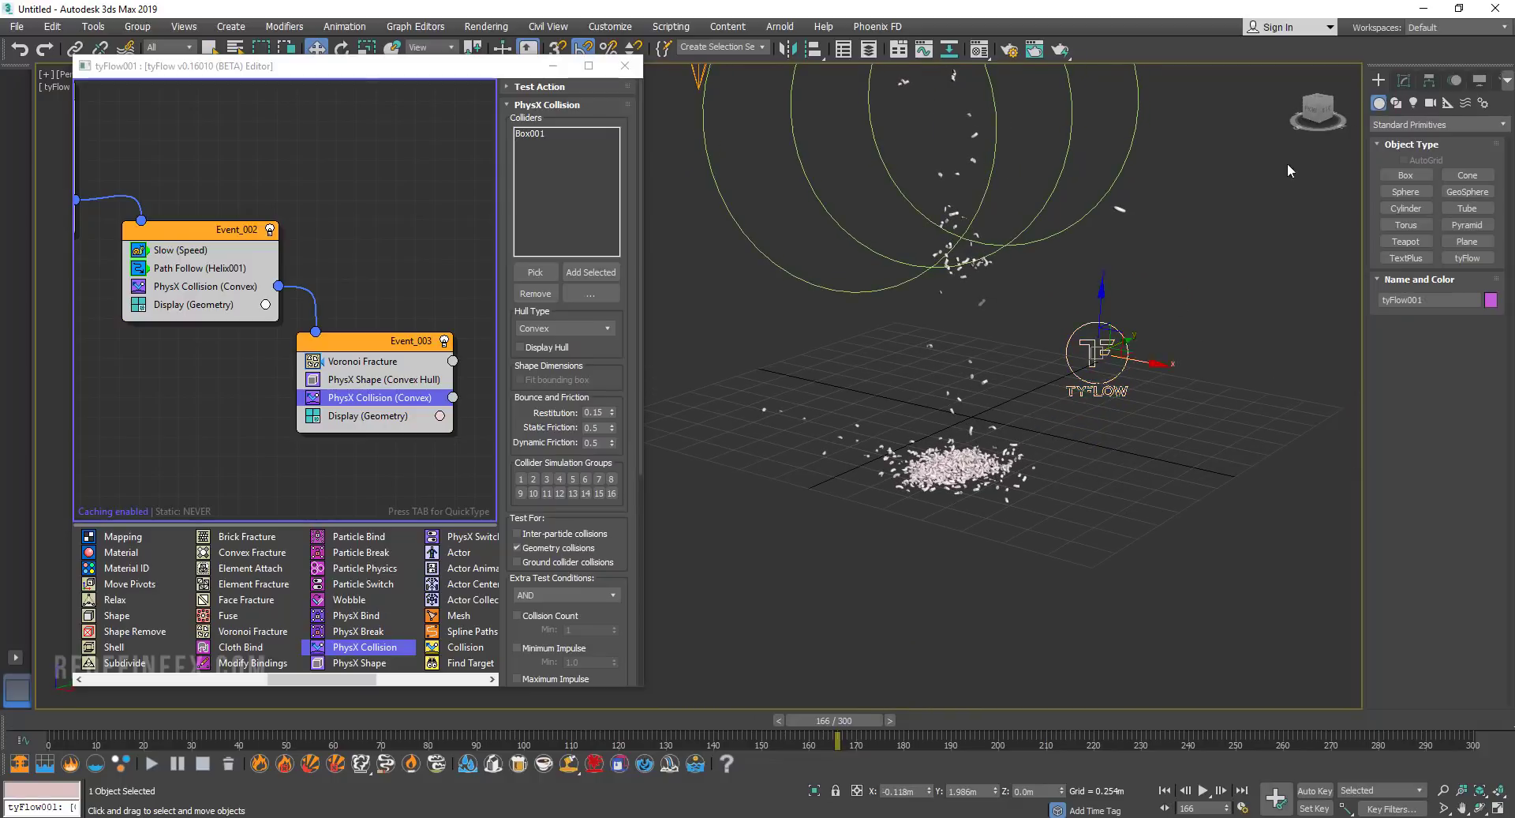
left_click(1405, 83)
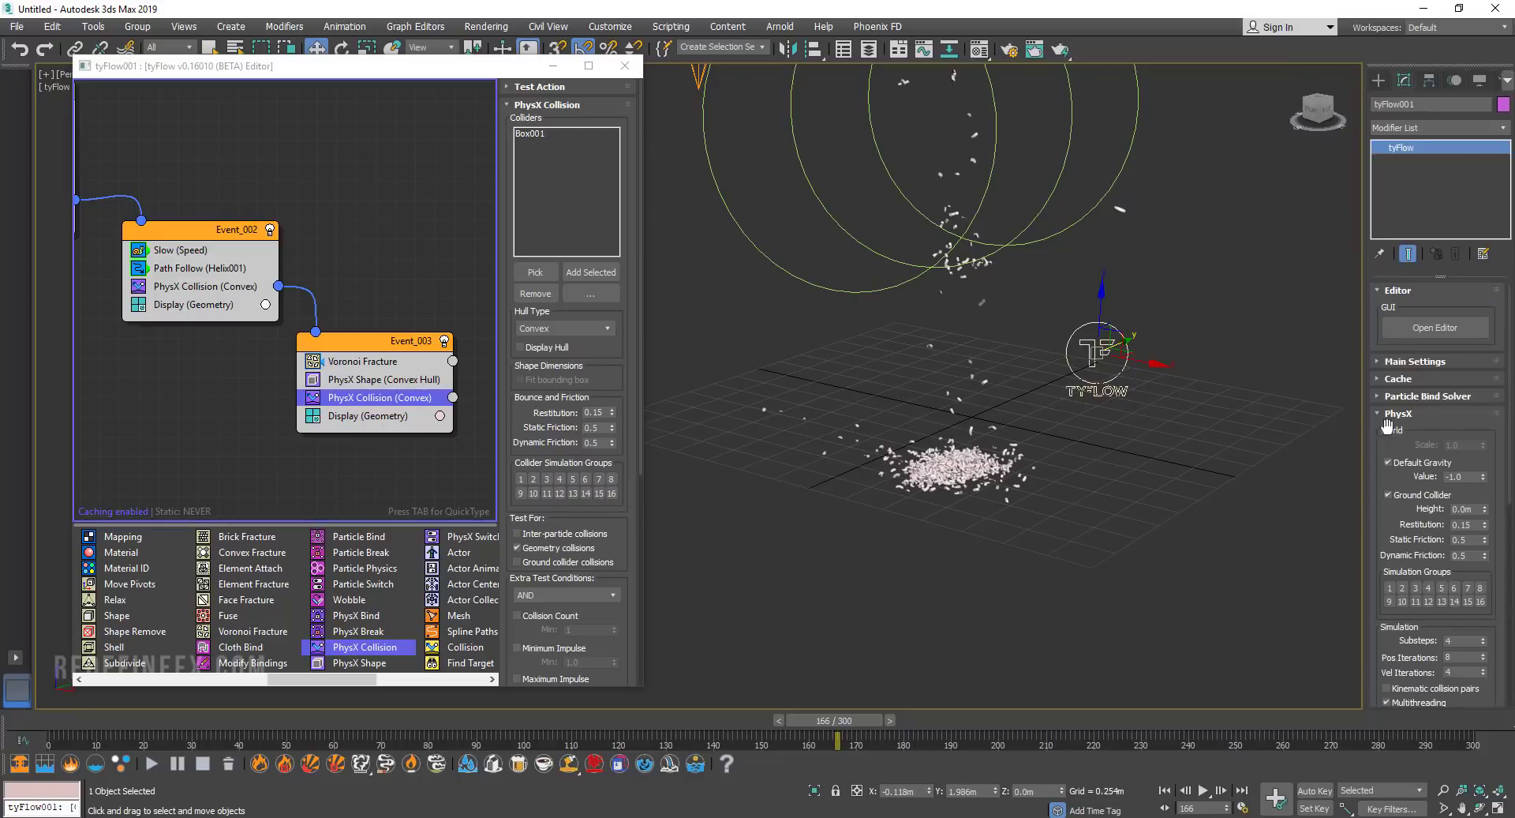
left_click_drag(1438, 429, 1434, 337)
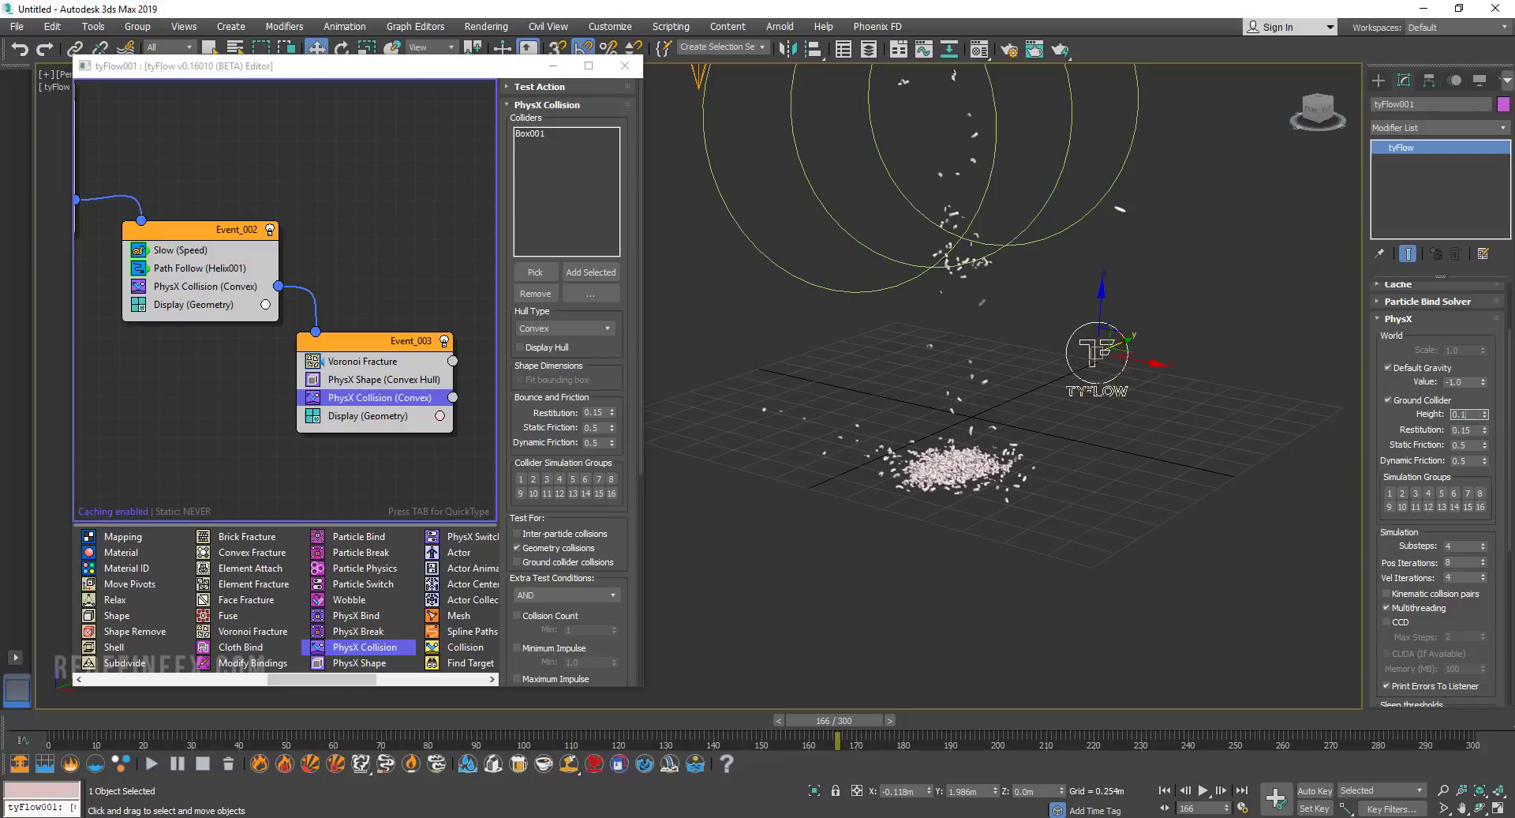
key("Return")
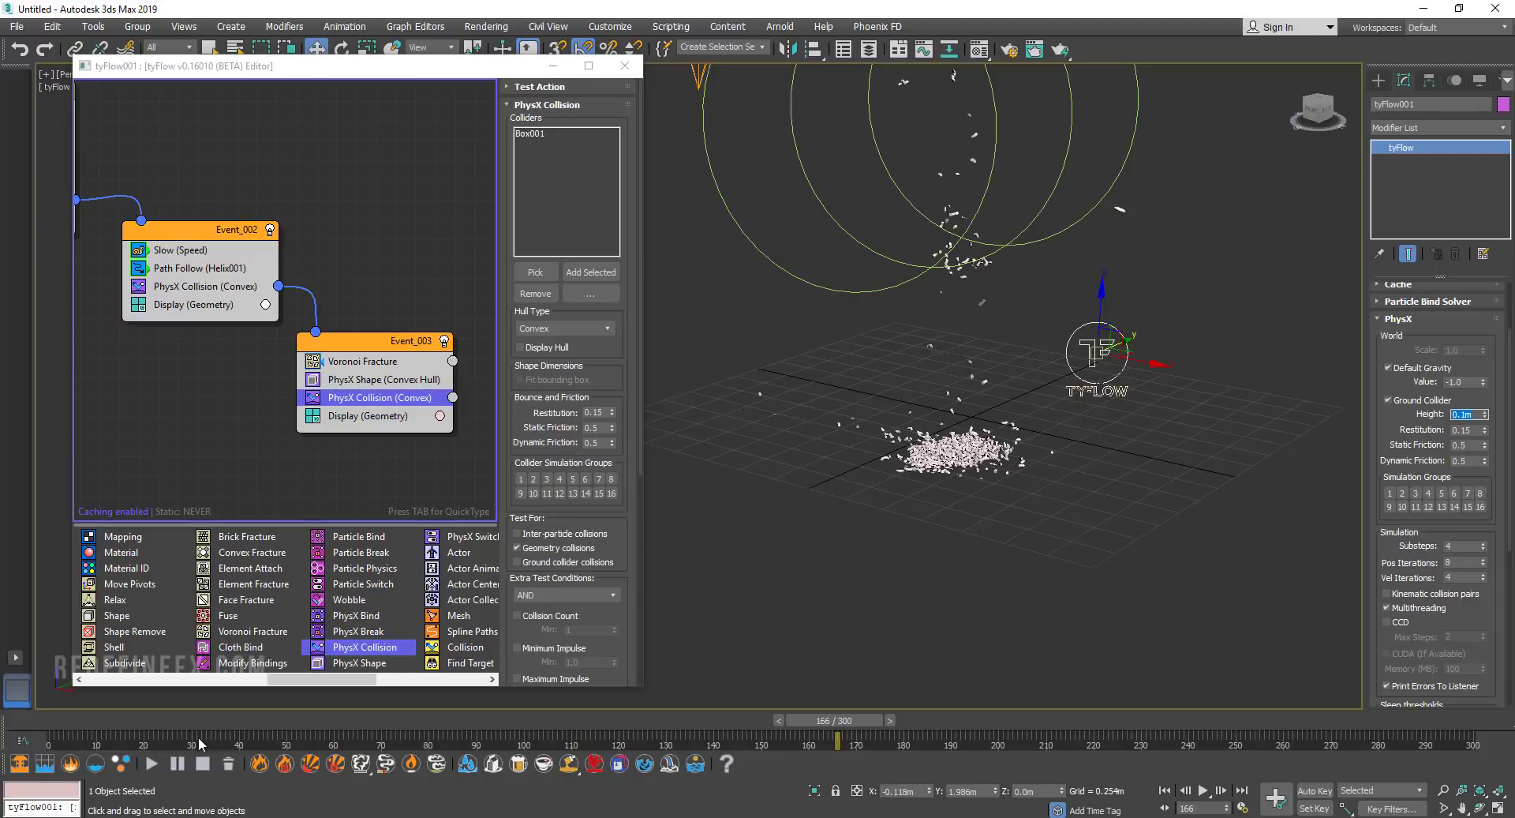
Inspect the rings breaking against the box at frame 152 up close.
middle_click_drag(973, 395, 845, 369, "alt")
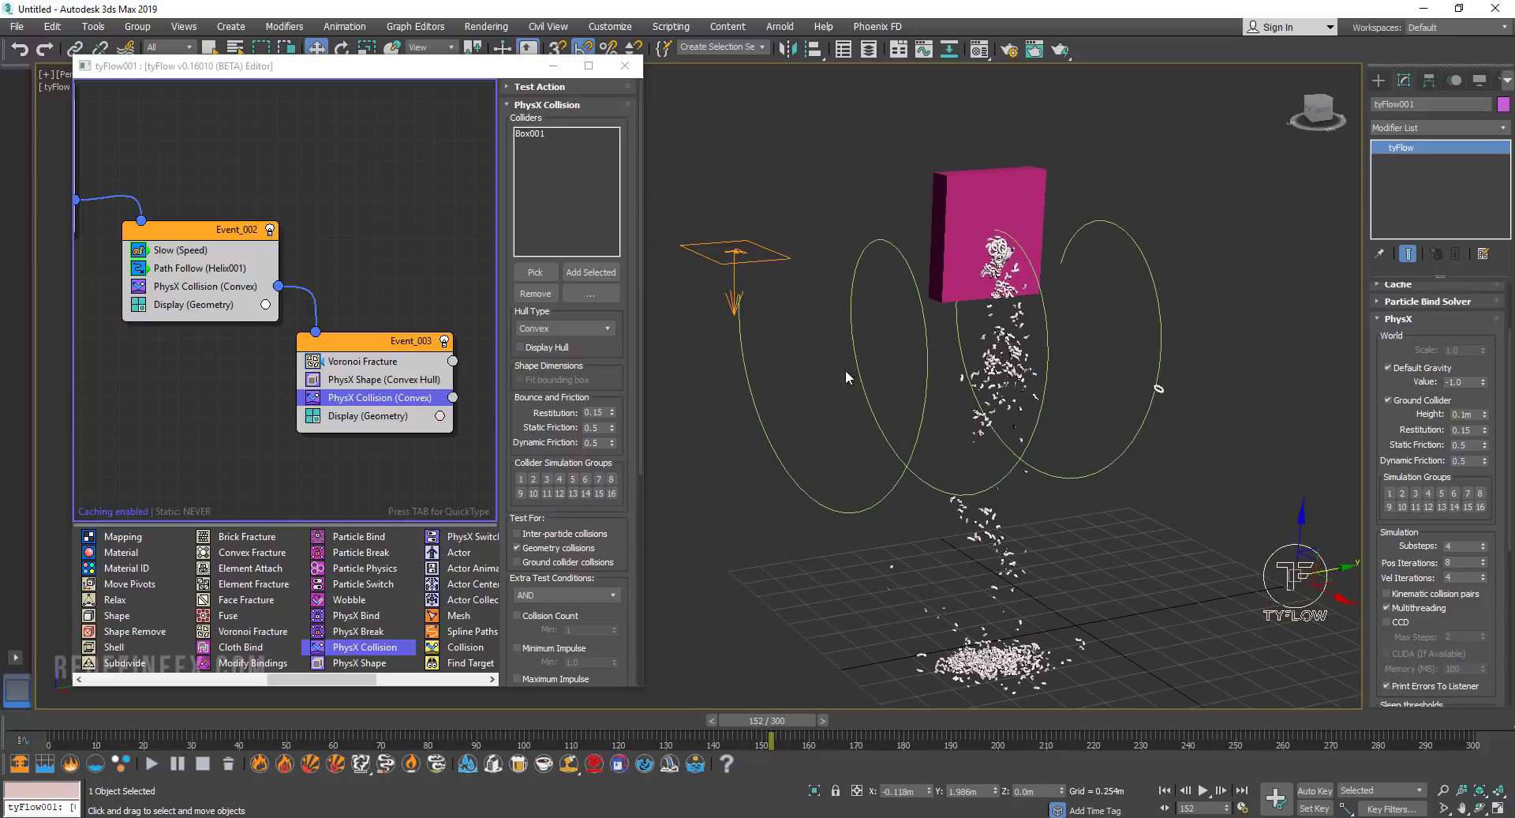
scroll(923, 327, "up", 2)
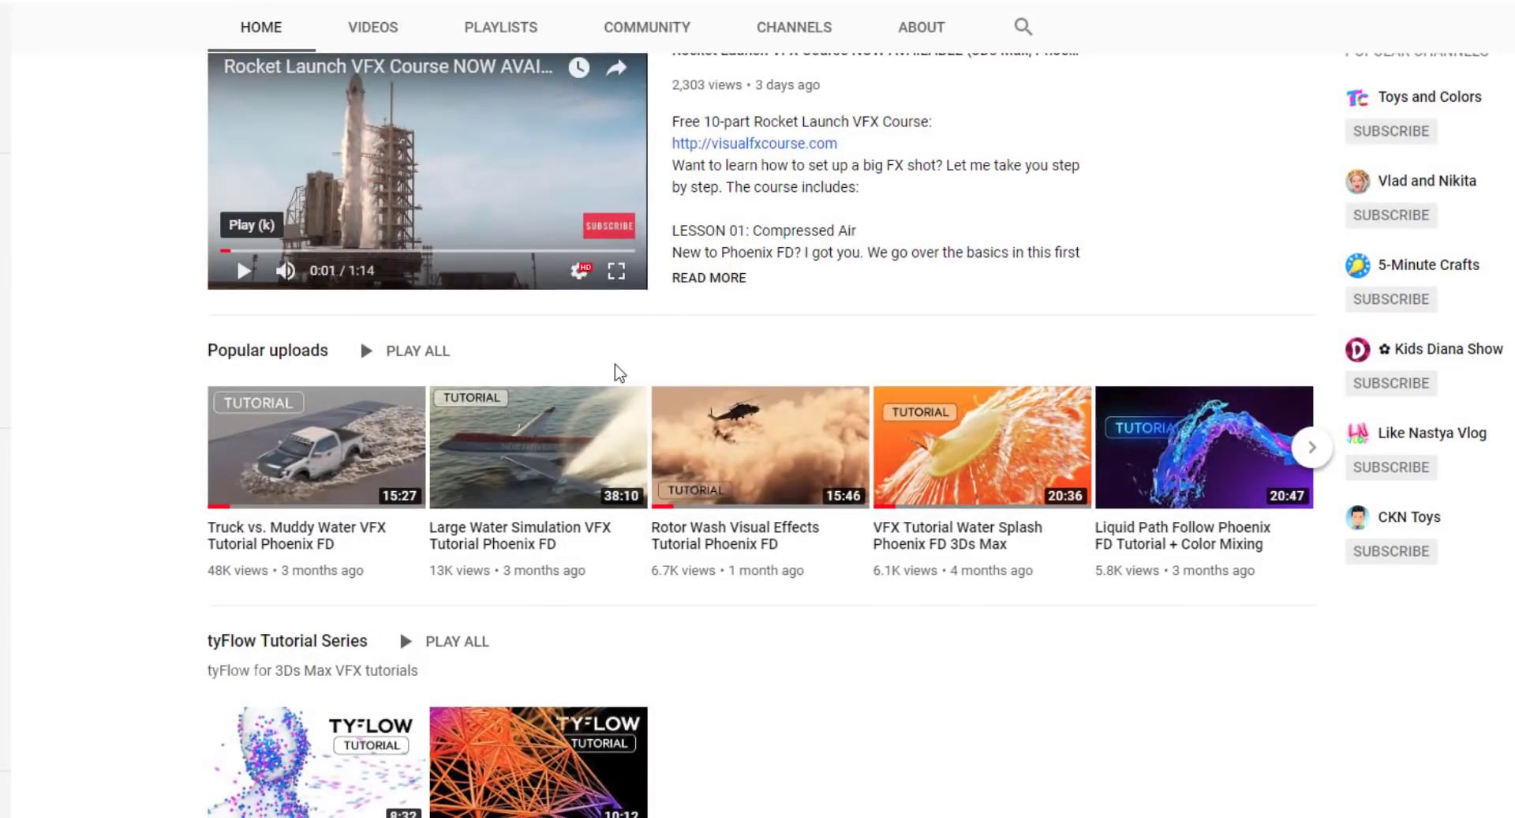
scroll(613, 372, "up", 3)
Switch to the RedefineFX YouTube channel, look through its tutorial series, and browse its full list of videos.
scroll(605, 422, "down", 5)
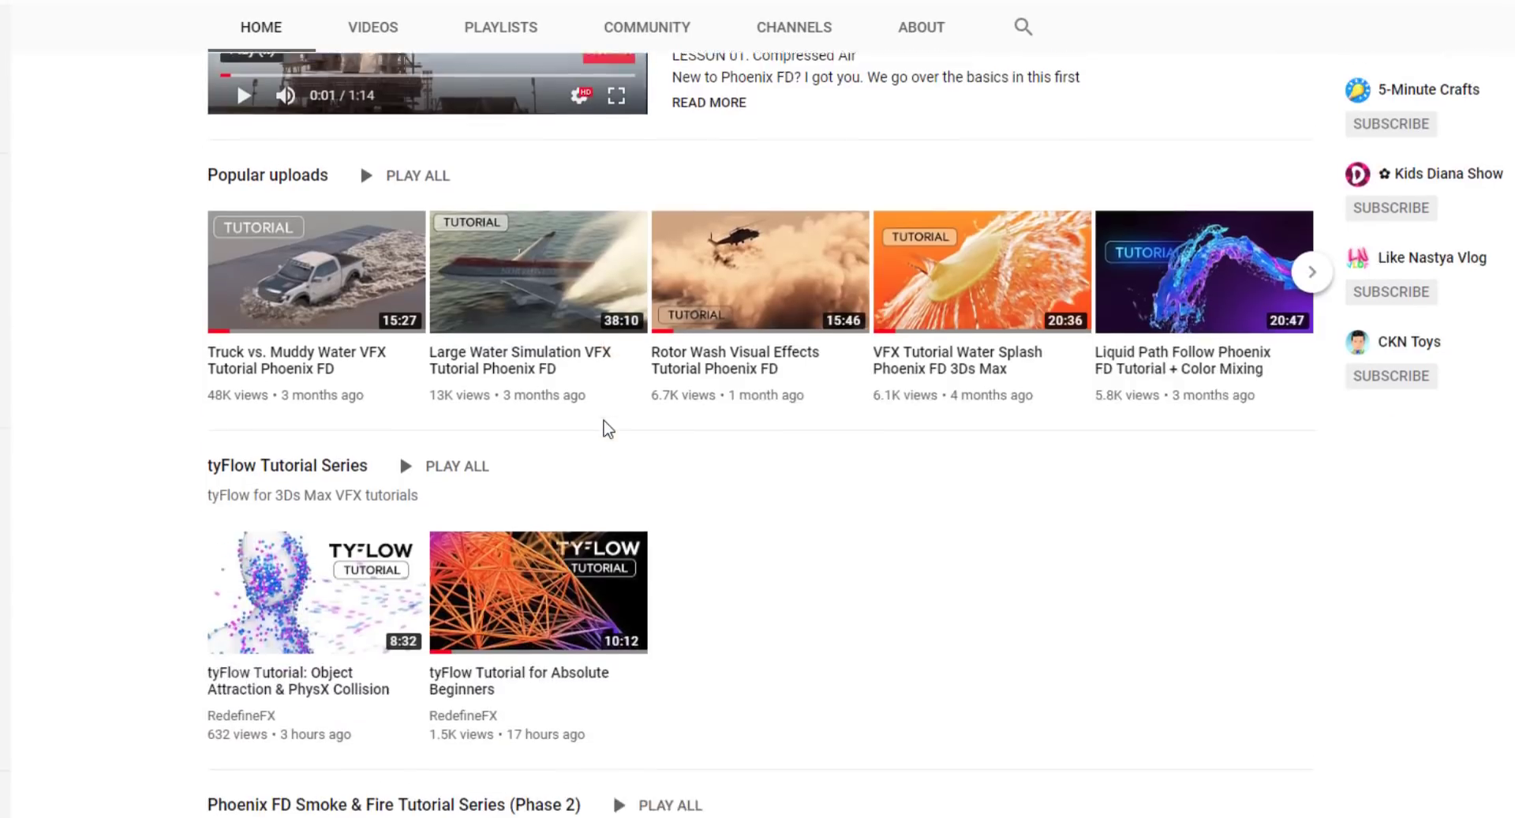
scroll(607, 428, "down", 1)
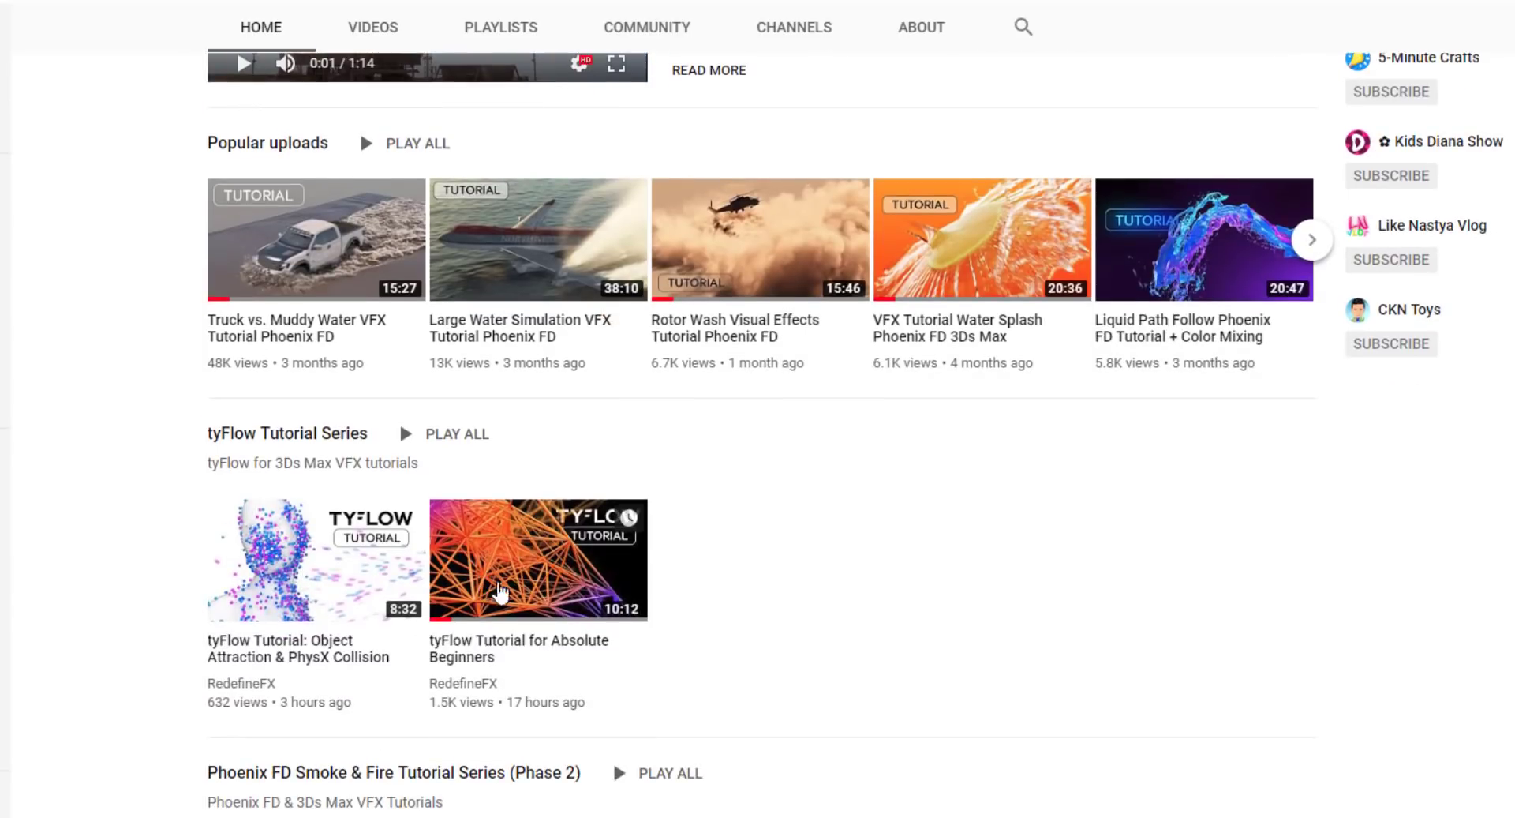
scroll(474, 568, "down", 3)
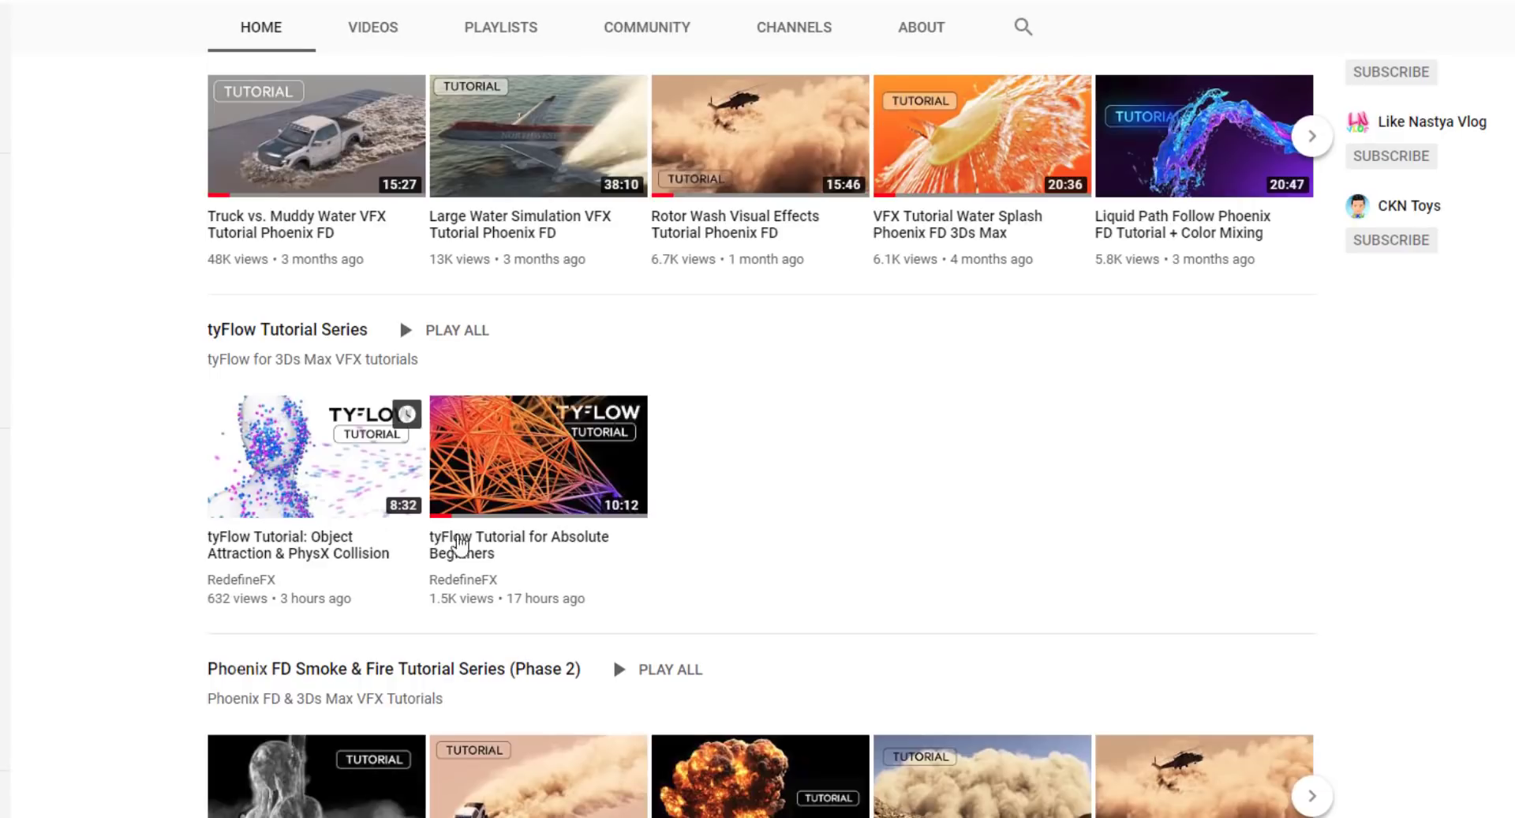
scroll(737, 513, "up", 8)
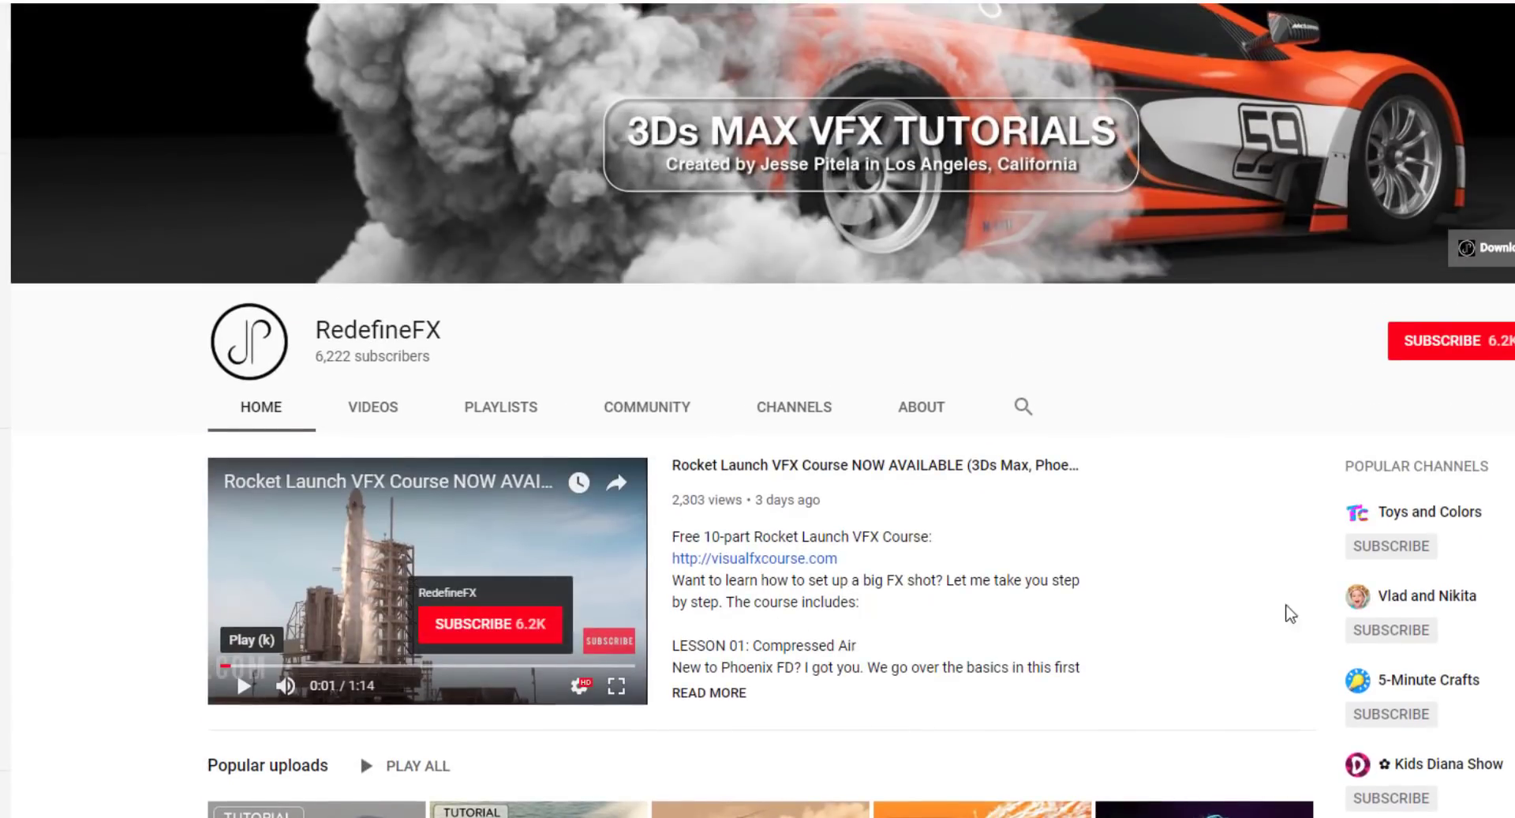
scroll(1386, 382, "down", 4)
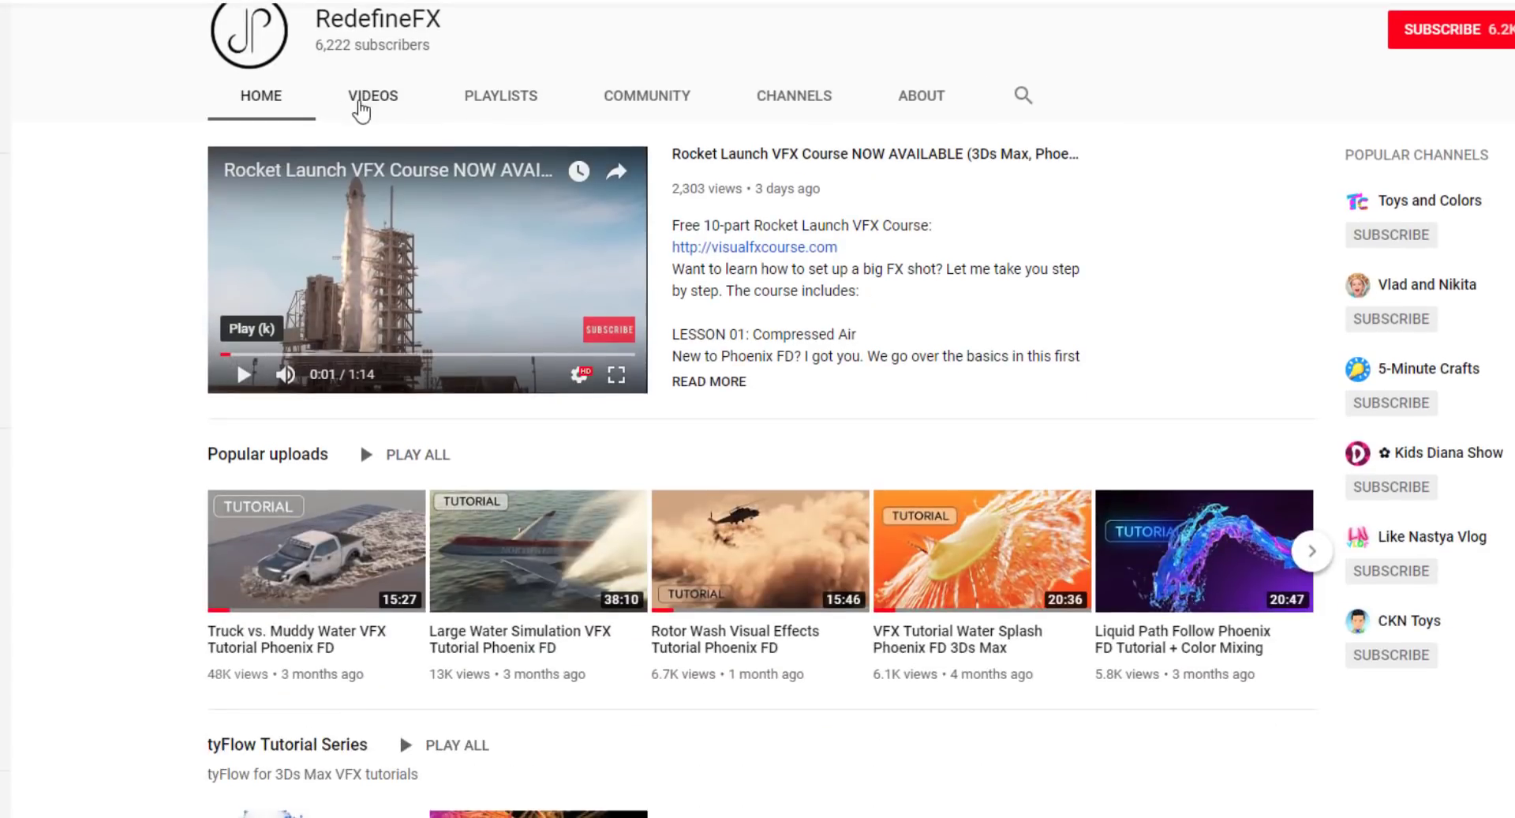
left_click(364, 98)
scroll(660, 709, "down", 10)
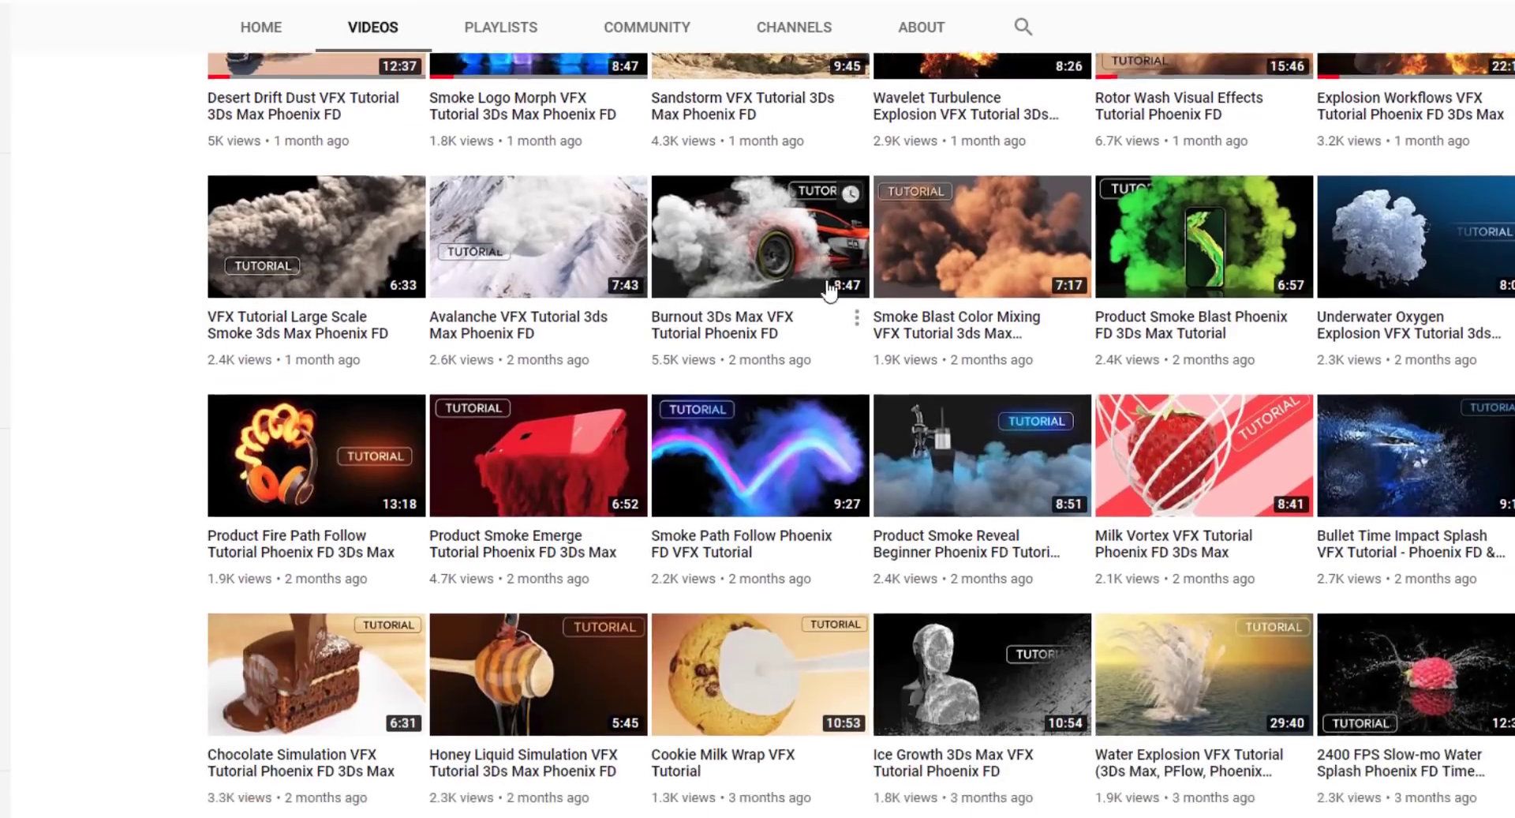